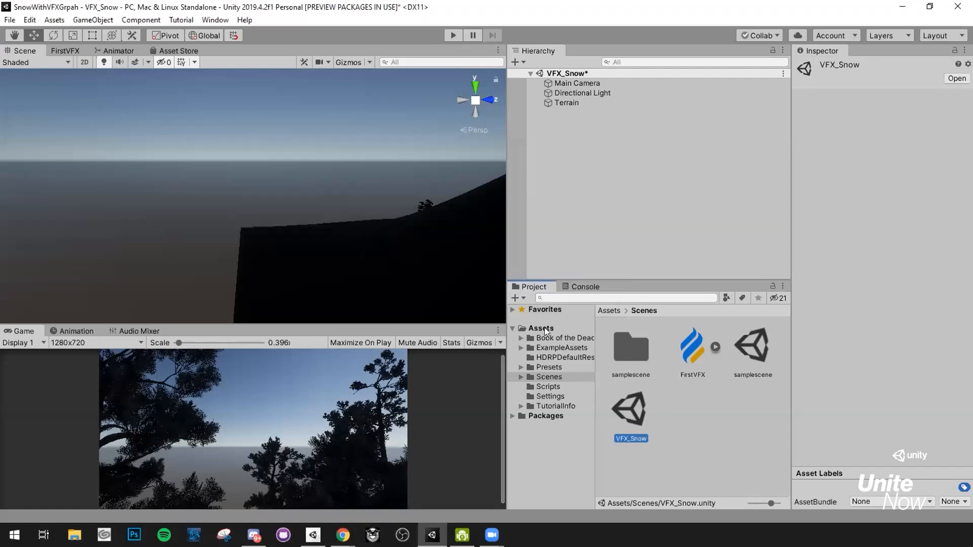
right_drag(332, 229, 511, 196)
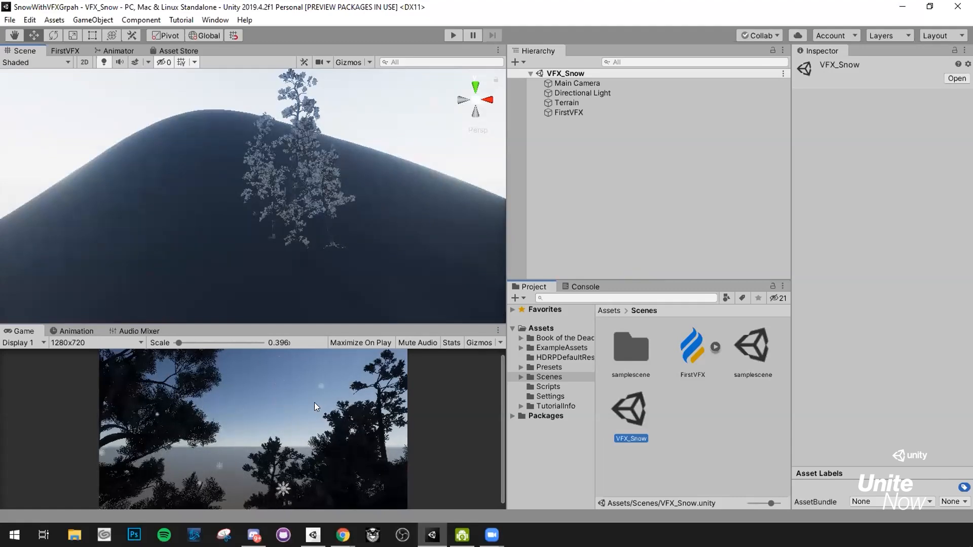
right_drag(303, 259, 2, 288)
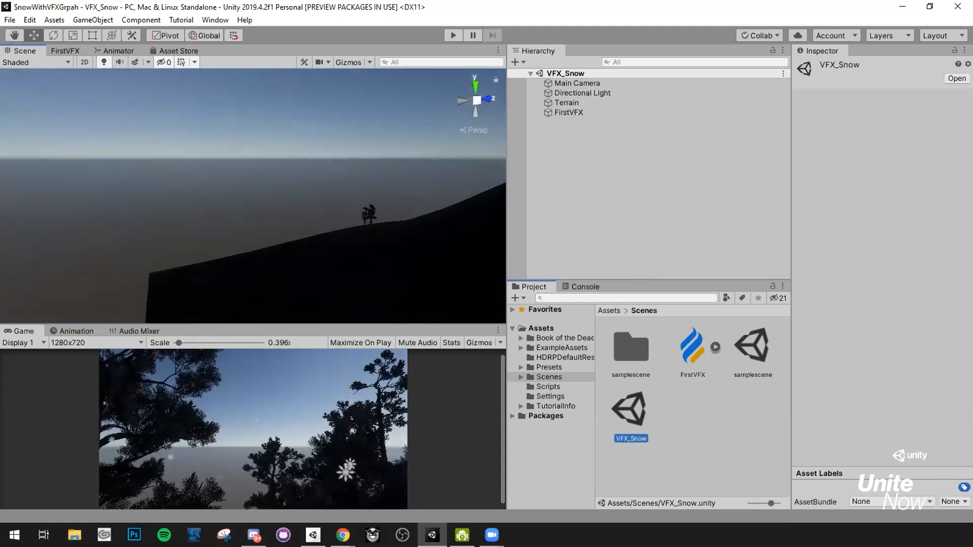
Close the Game, Animation and Audio Mixer views so the Scene view fills their space.
click(497, 331)
click(520, 388)
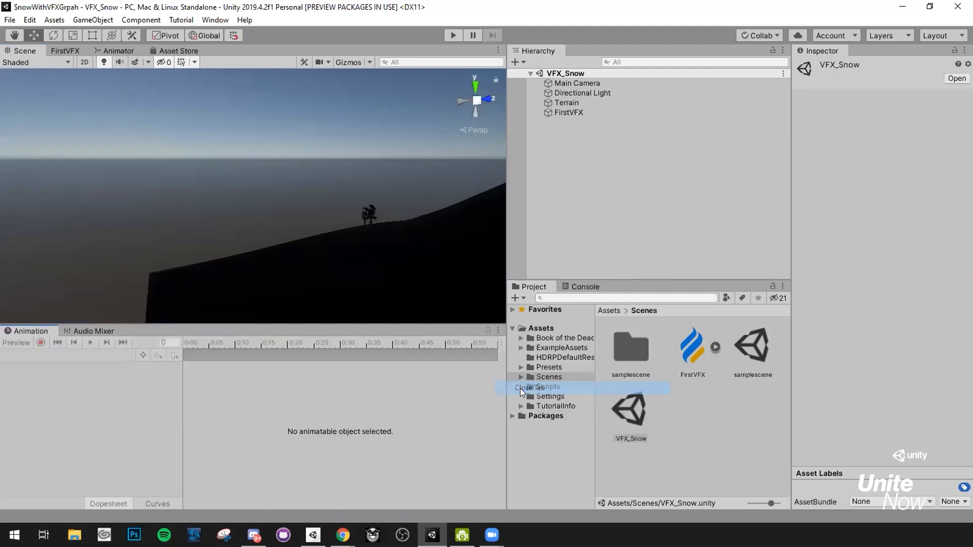
click(498, 330)
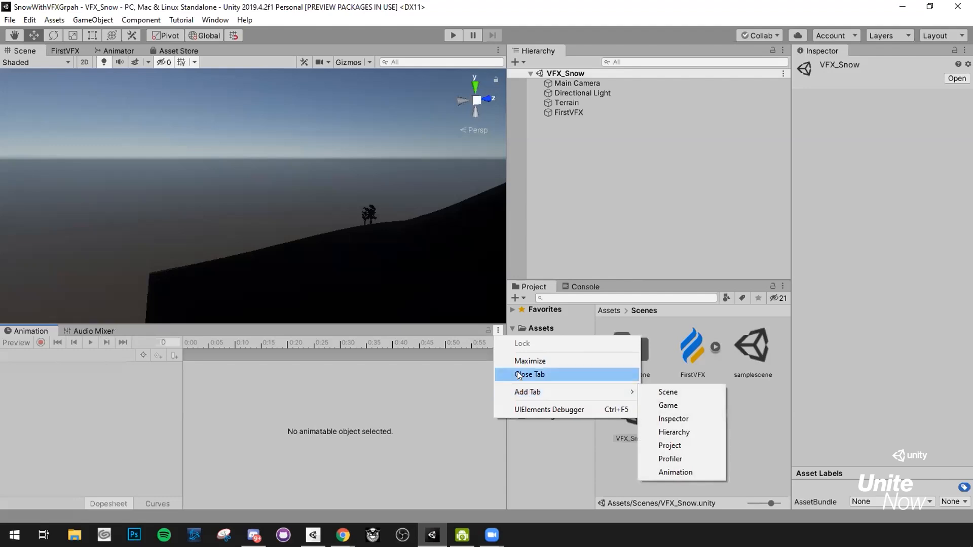
click(529, 374)
click(498, 331)
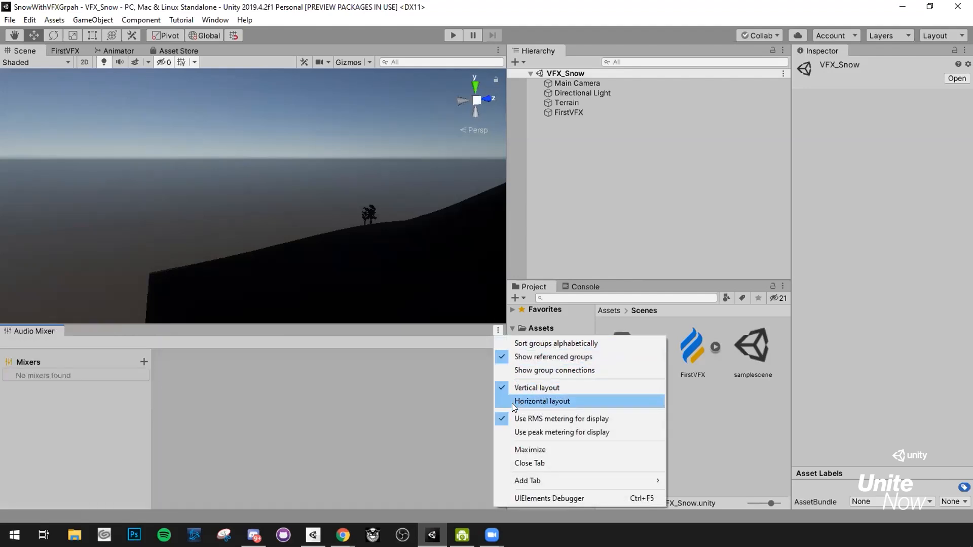
click(516, 462)
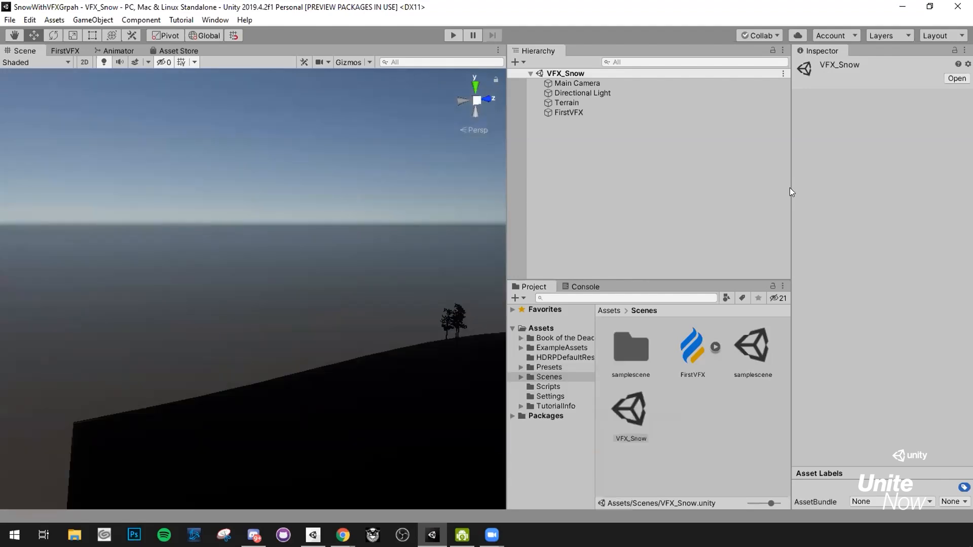
Narrow the Inspector slightly and shrink the Scene view to give the Hierarchy and Project browser more width.
drag(792, 189, 805, 189)
drag(506, 191, 671, 206)
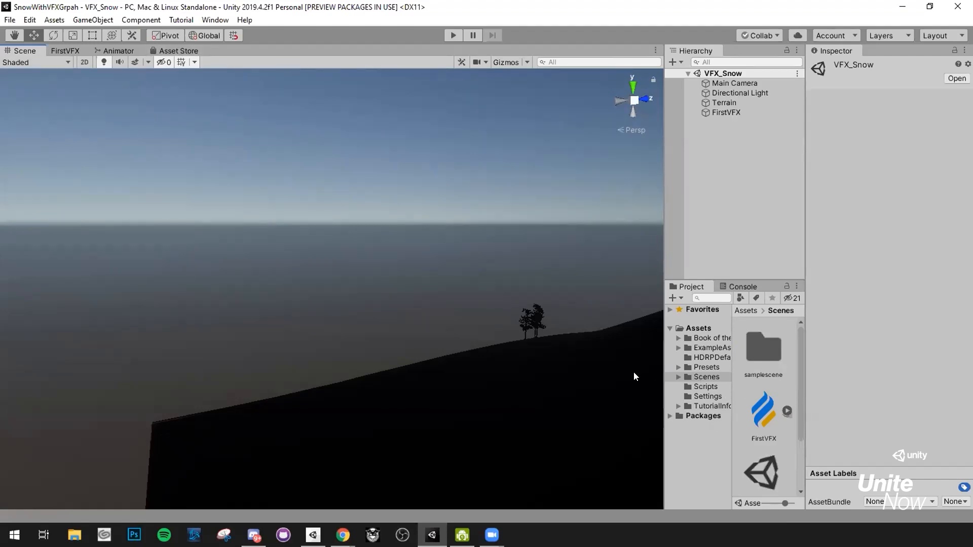
drag(654, 363, 428, 357)
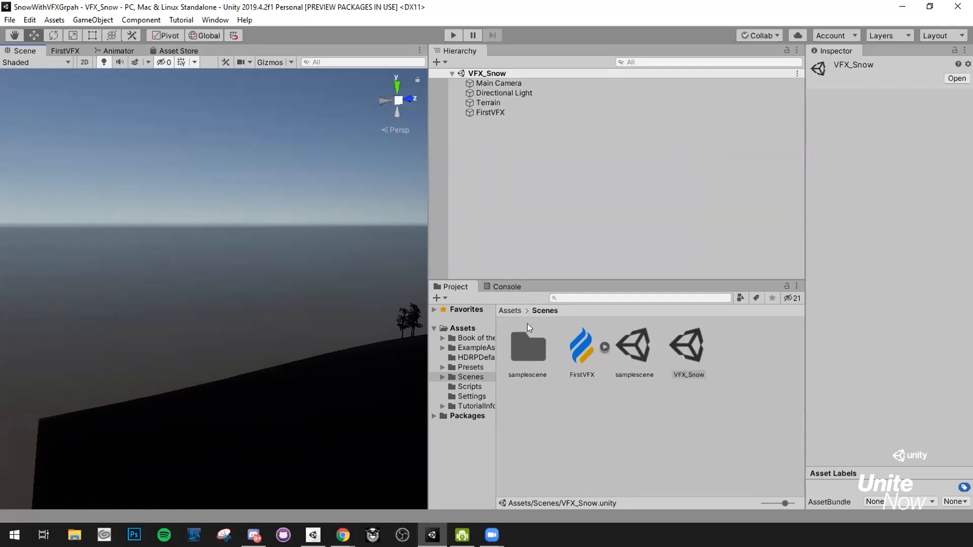
Create a Visual Effect Graph asset in the Scenes folder and name it NewVFX.
right_click(586, 434)
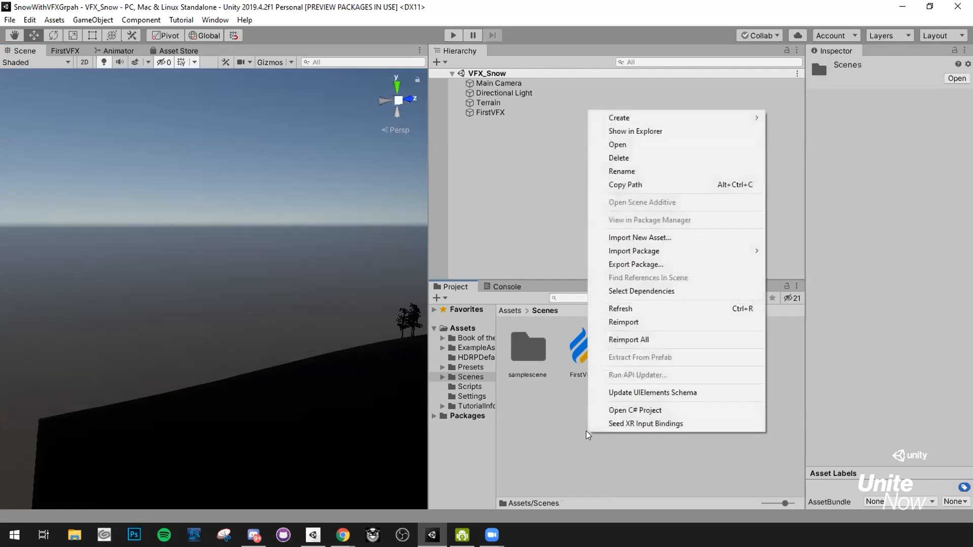
mouse_move(640, 122)
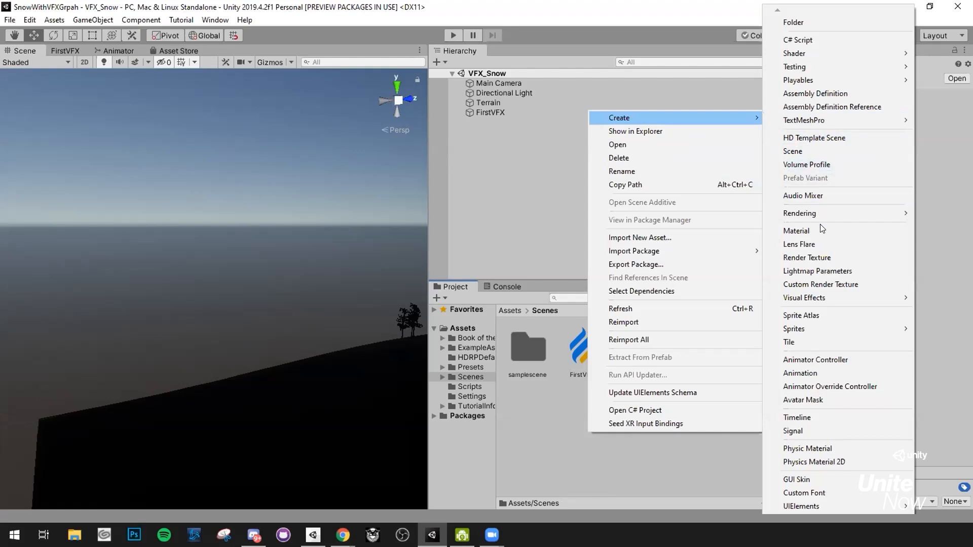
mouse_move(813, 298)
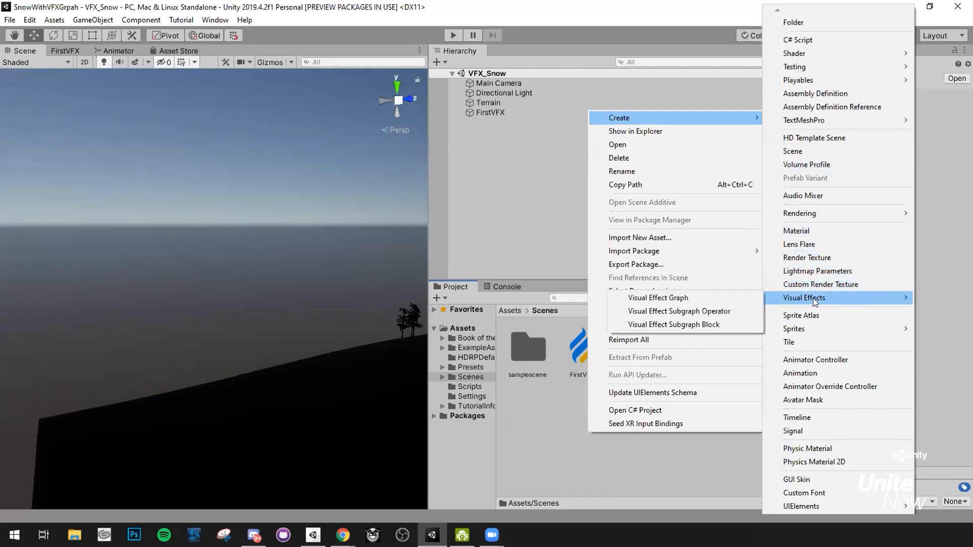
click(649, 296)
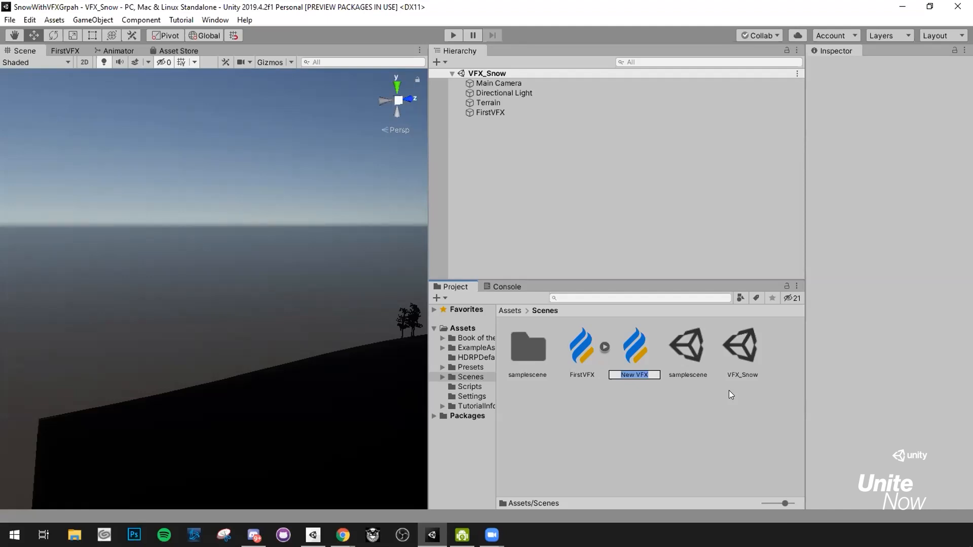
key(BackSpace)
text(NewVFX)
key(Return)
Widen the Scene view area and open the NewVFX asset in the Visual Effect Graph editor.
drag(428, 232, 613, 244)
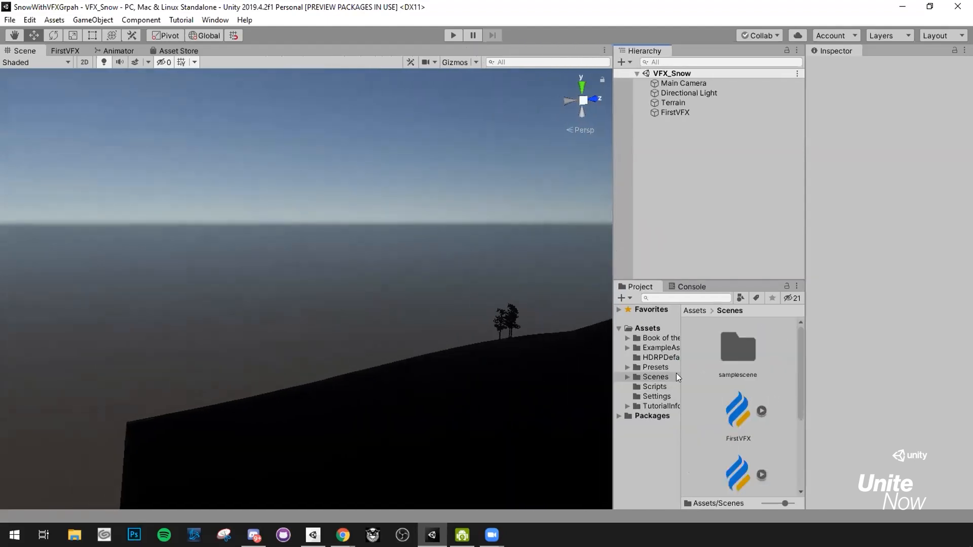
scroll(737, 413, down, 2)
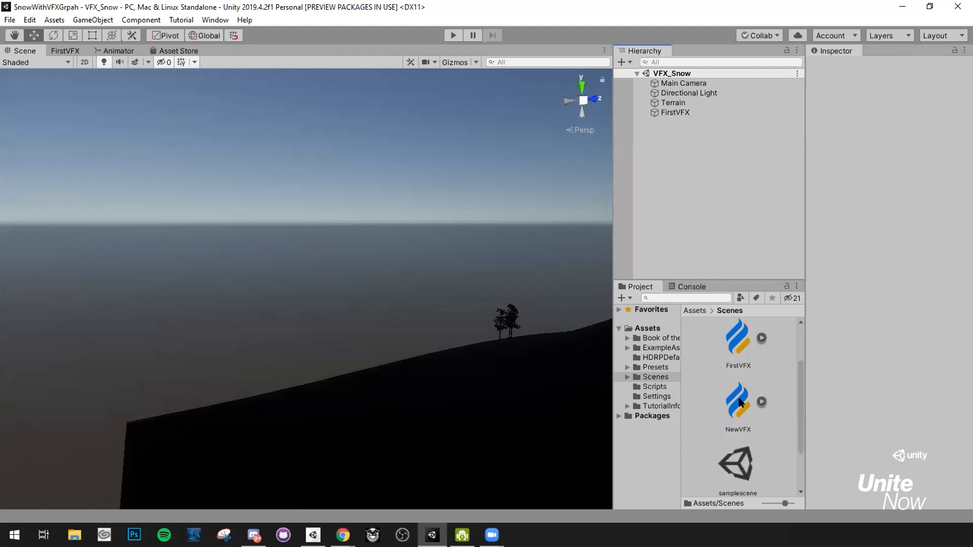
click(743, 400)
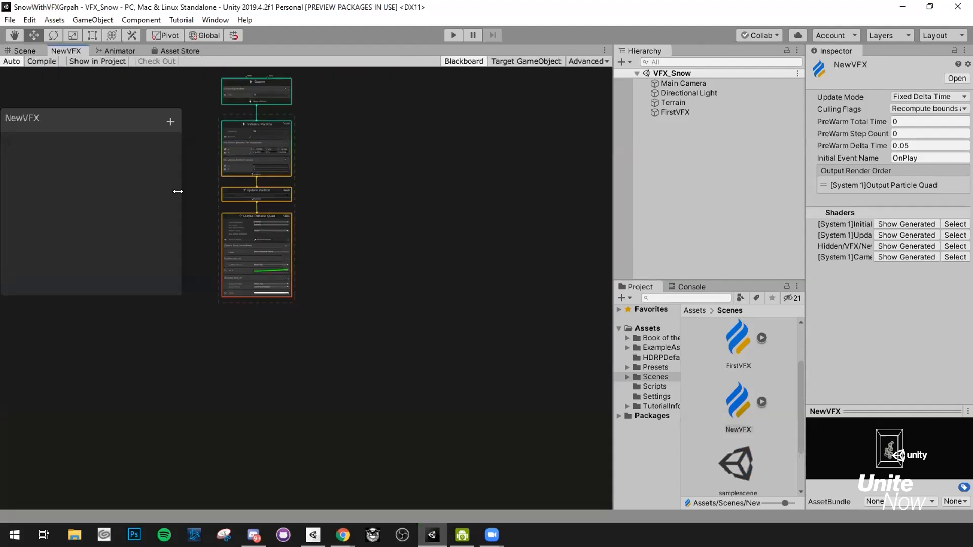
middle_drag(126, 298, 267, 316)
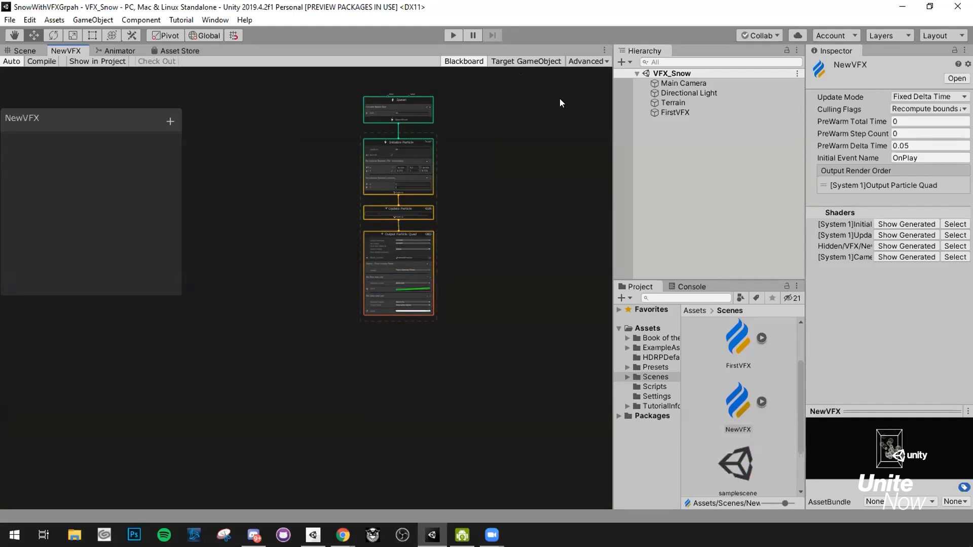
Dock the NewVFX graph window side by side with the Scene view, graph first, and give both about equal room.
click(26, 50)
click(68, 51)
drag(54, 51, 503, 257)
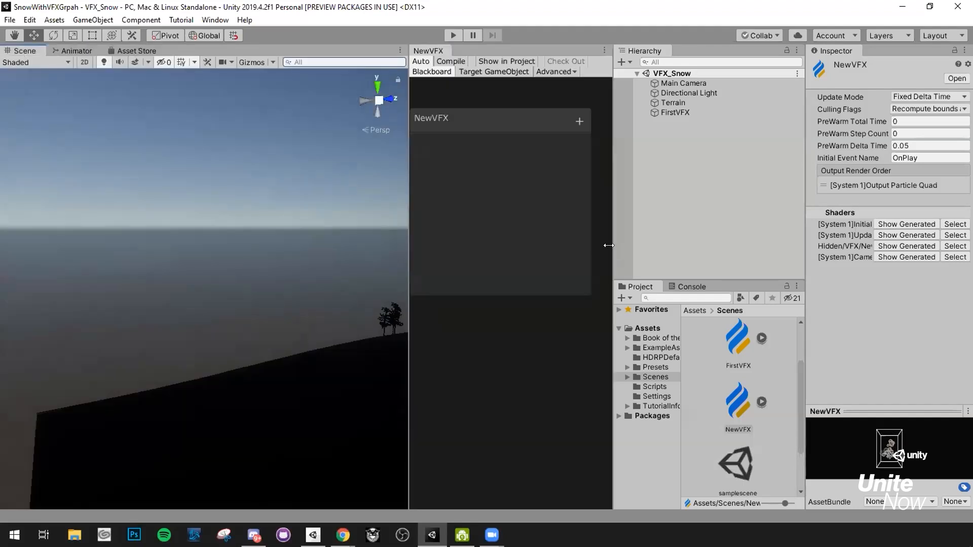
drag(613, 247, 706, 252)
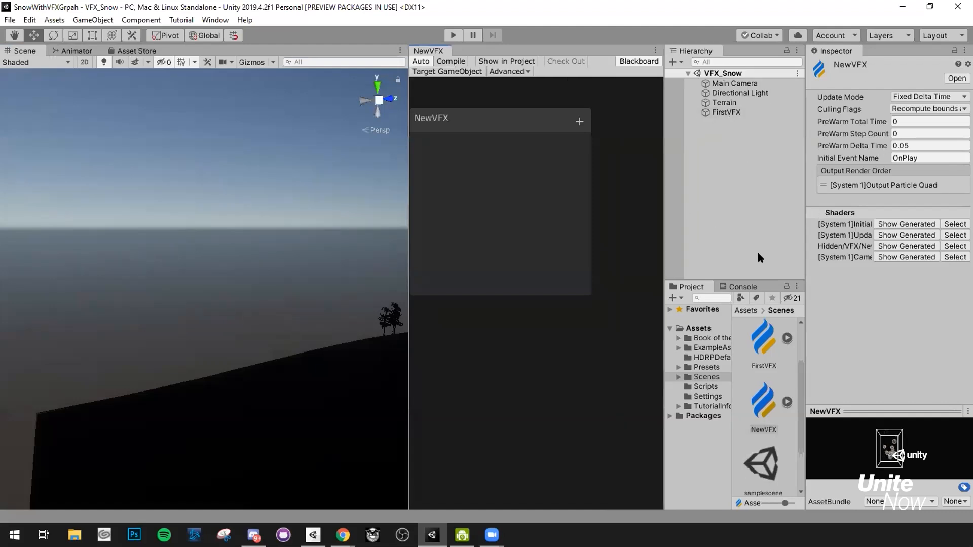
drag(409, 238, 299, 228)
middle_drag(549, 186, 513, 186)
drag(323, 51, 47, 52)
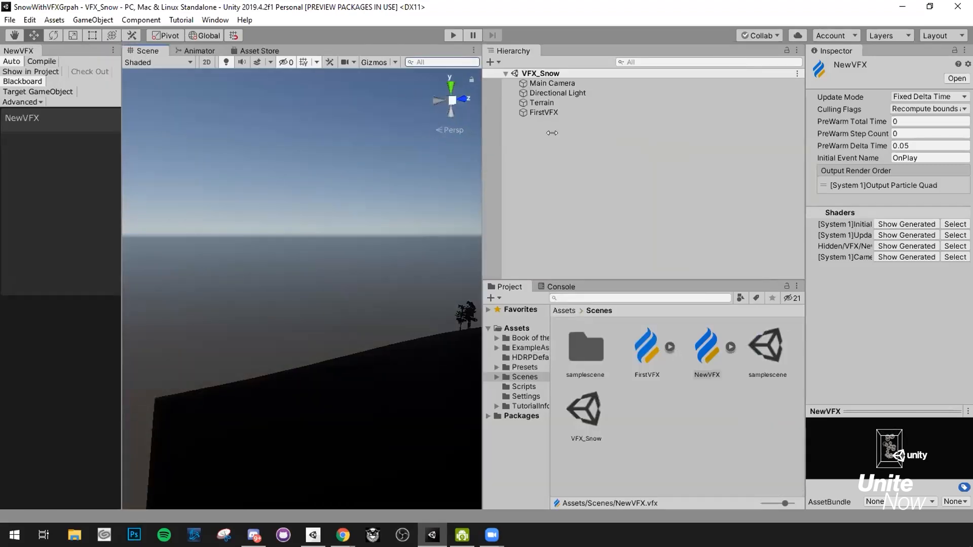
drag(481, 126, 664, 152)
drag(123, 182, 361, 183)
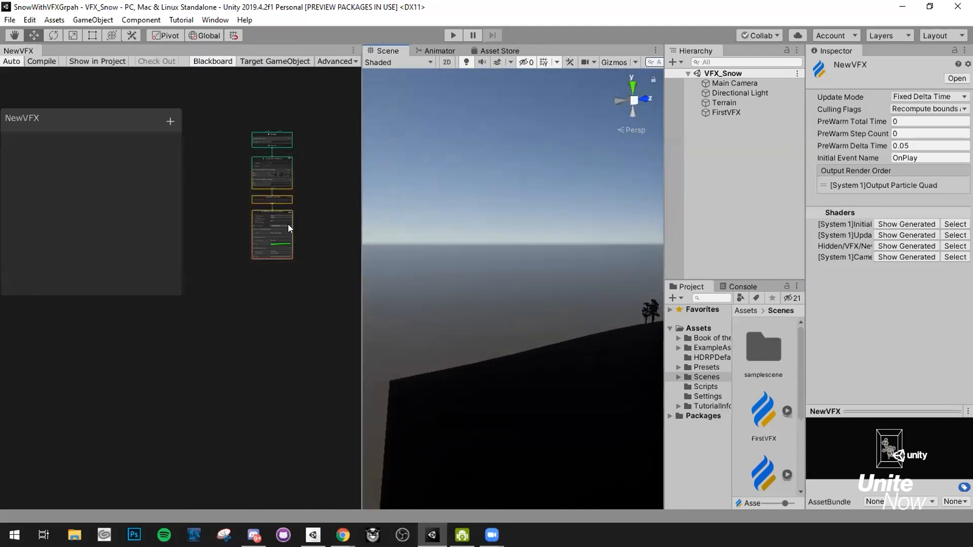
Hide the Blackboard in the NewVFX graph window.
scroll(286, 225, down, 2)
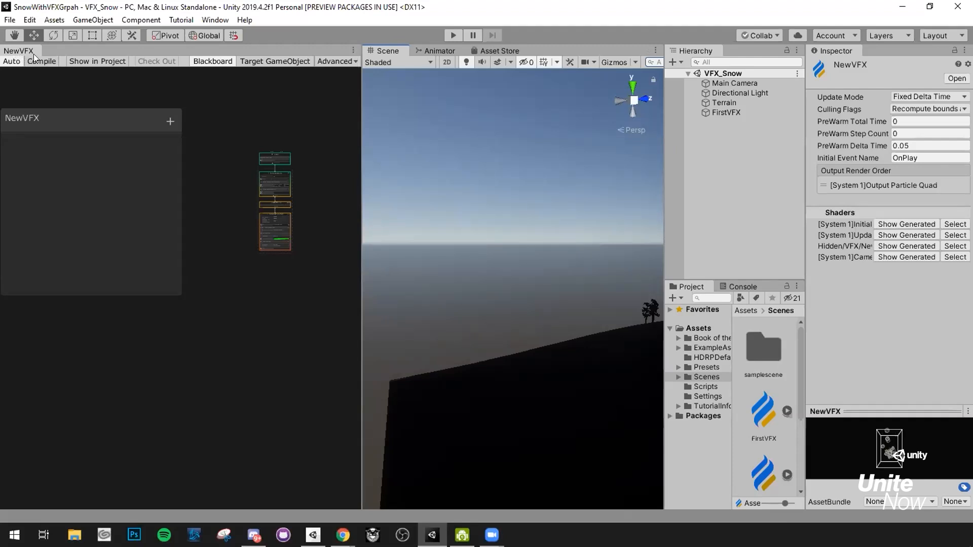
mouse_move(24, 52)
mouse_down()
mouse_move(76, 50)
mouse_move(34, 52)
mouse_up()
click(204, 61)
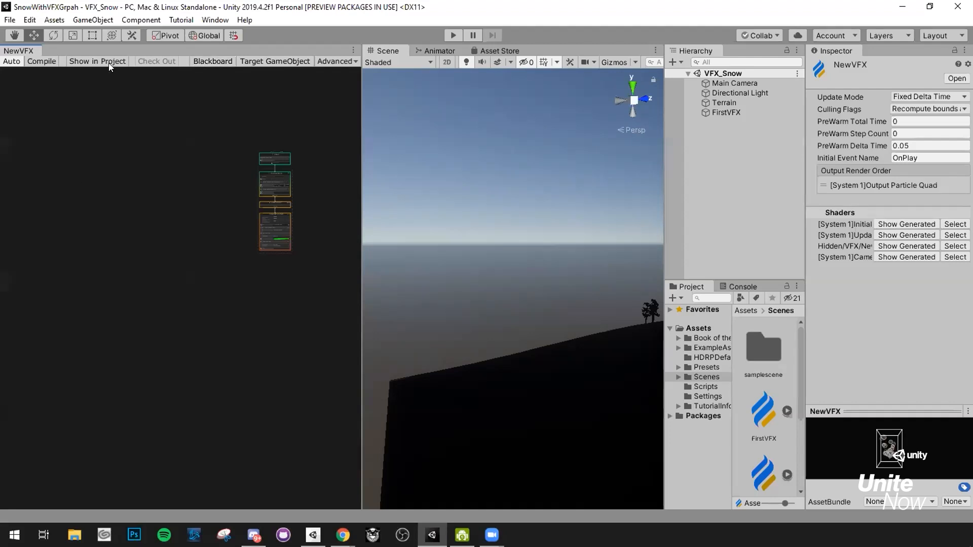
Examine the NewVFX graph's contexts, especially the Constant Spawn Rate block in Spawn and the blocks in Initialize Particle.
scroll(172, 168, up, 6)
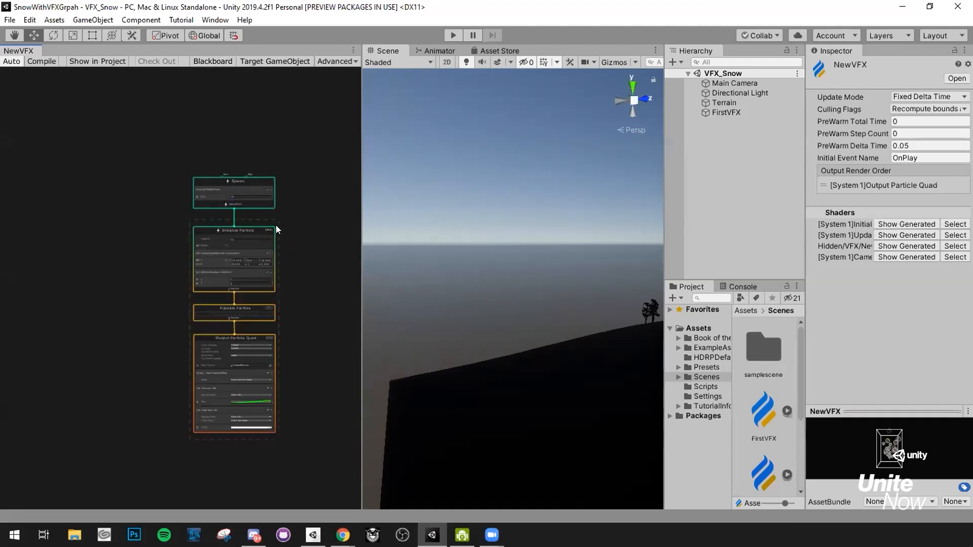
scroll(255, 175, up, 3)
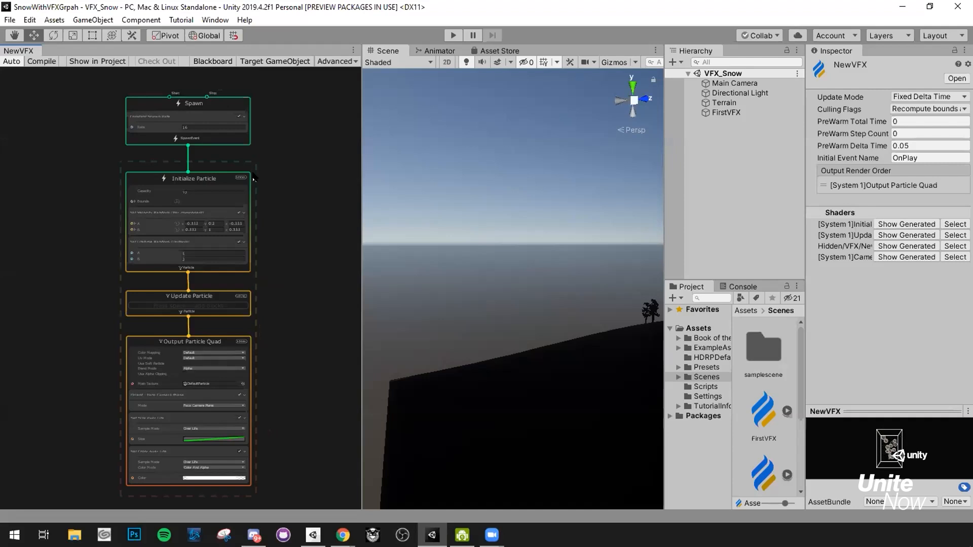
middle_drag(276, 160, 299, 151)
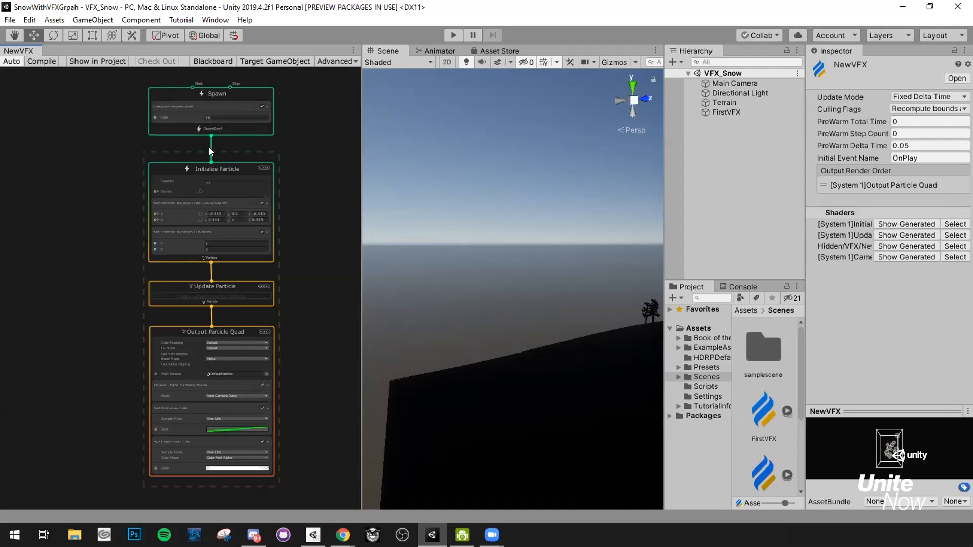
scroll(166, 127, up, 3)
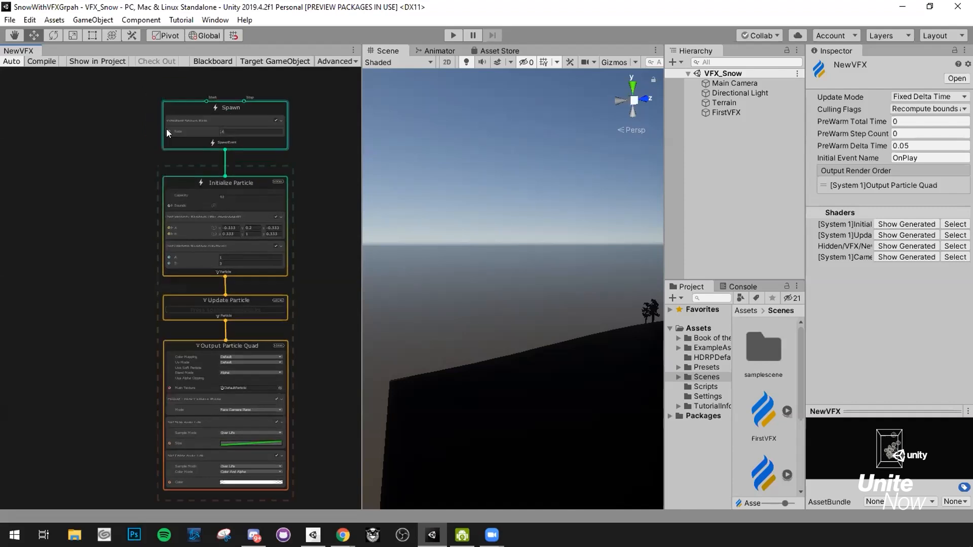
scroll(228, 113, up, 2)
click(201, 133)
middle_drag(200, 133, 152, 149)
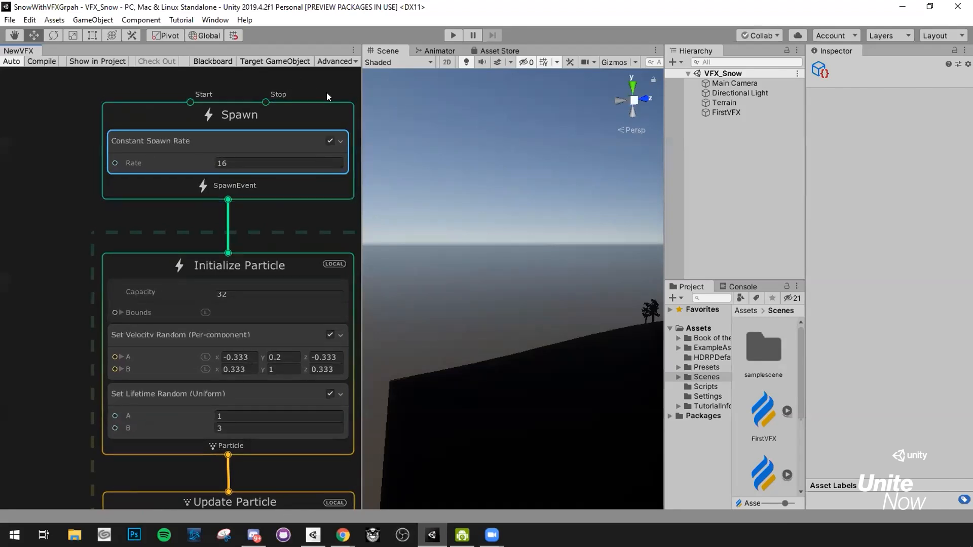
middle_drag(267, 155, 255, 156)
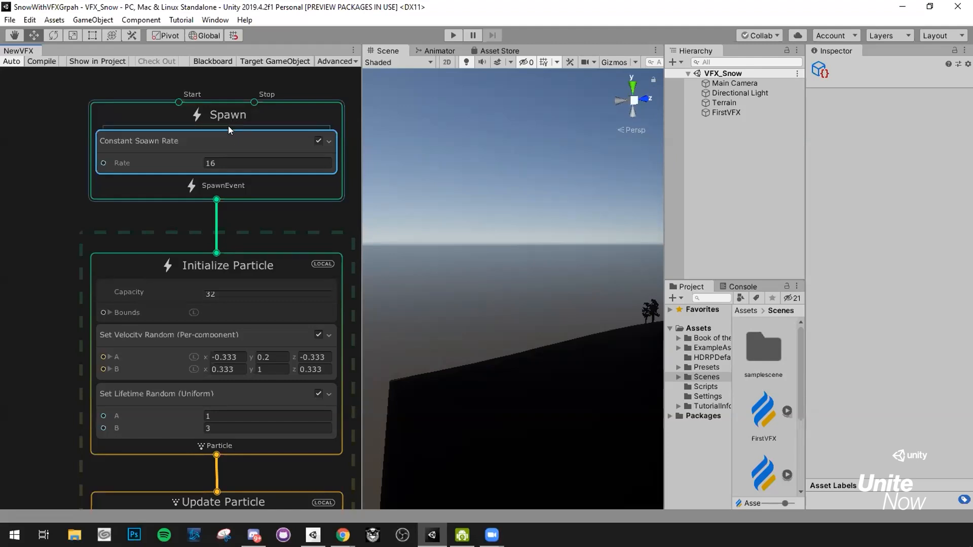
middle_drag(152, 104, 146, 98)
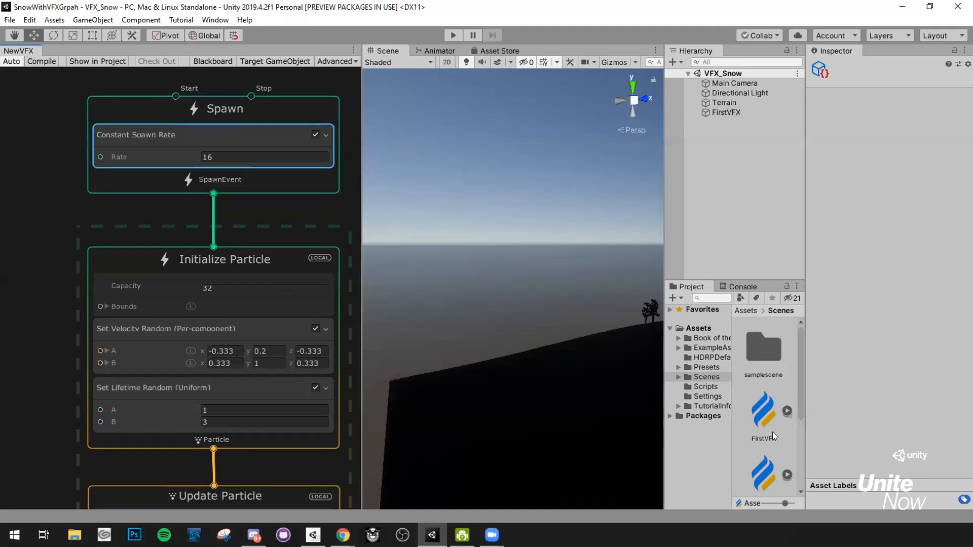
scroll(273, 216, down, 2)
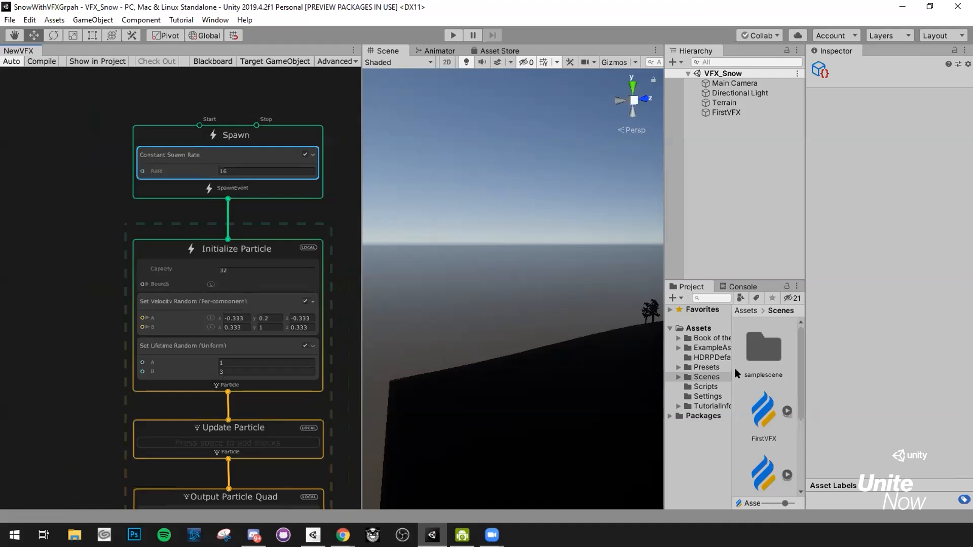
Add the NewVFX asset to the VFX_Snow scene and frame its particles in the Scene view.
scroll(742, 377, down, 2)
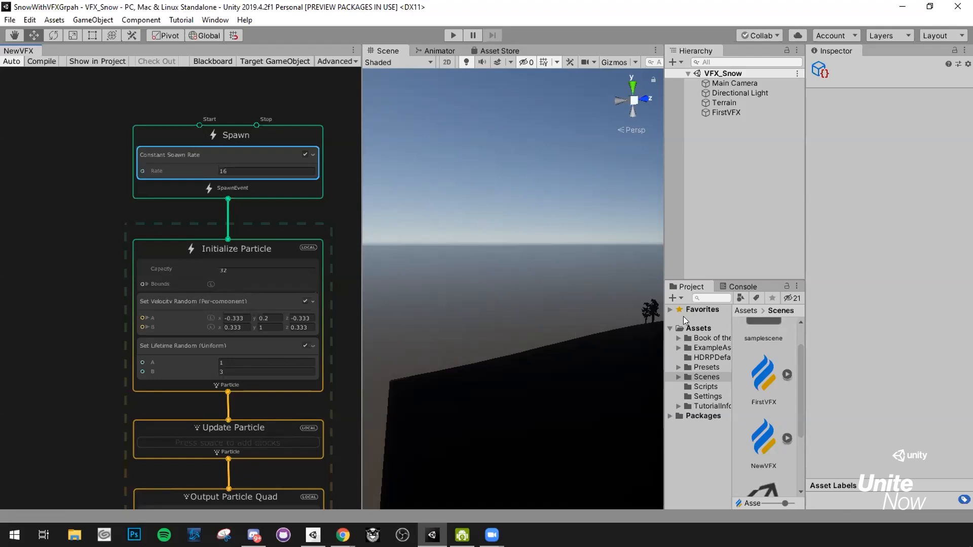
drag(779, 437, 755, 175)
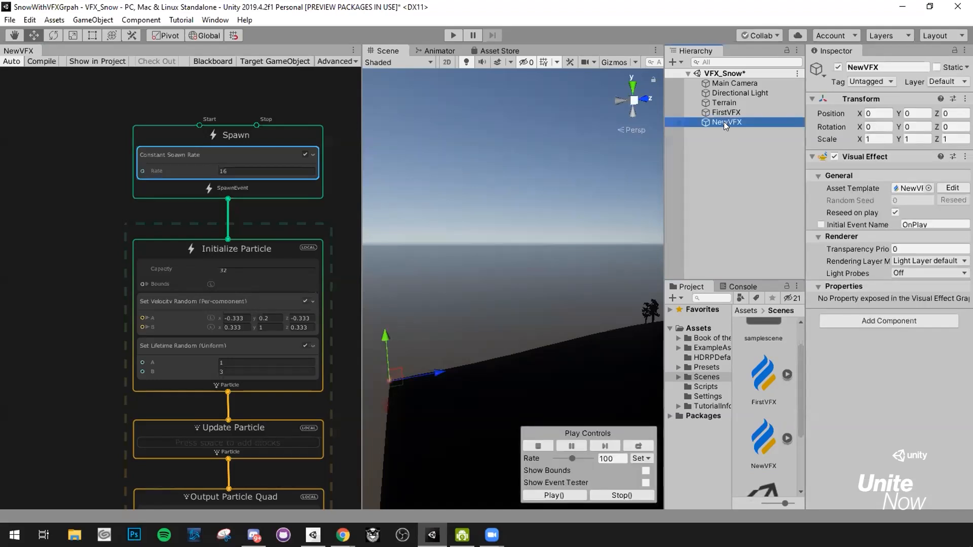
double_click(723, 121)
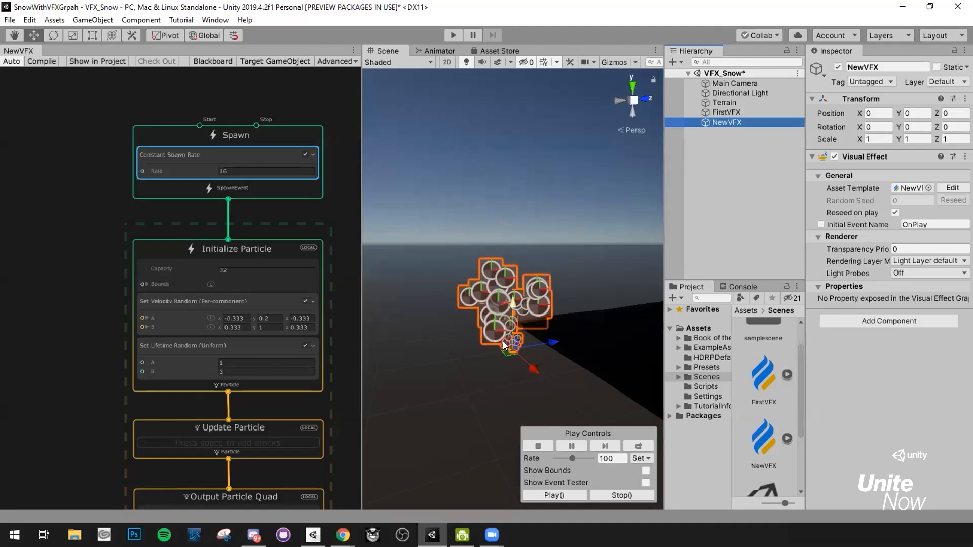
scroll(541, 323, up, 6)
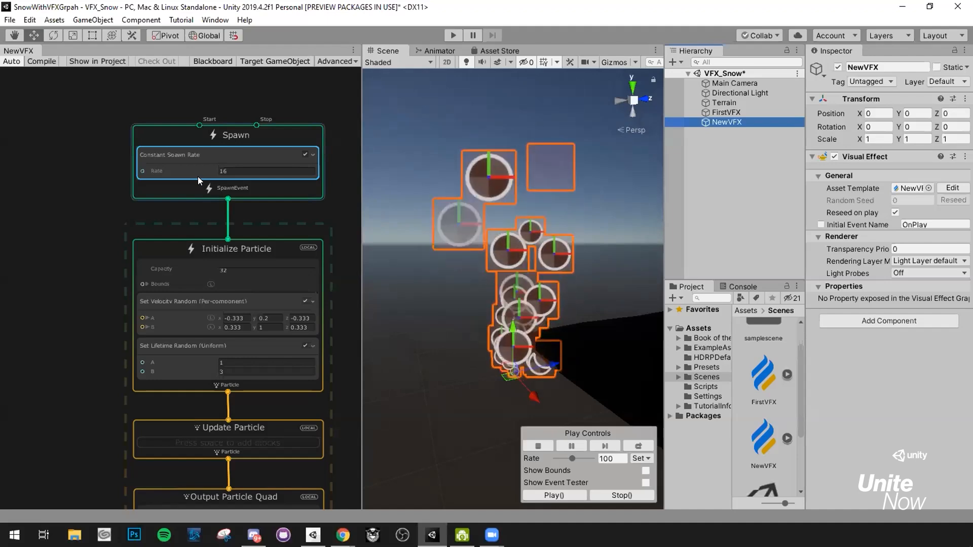
scroll(211, 180, up, 1)
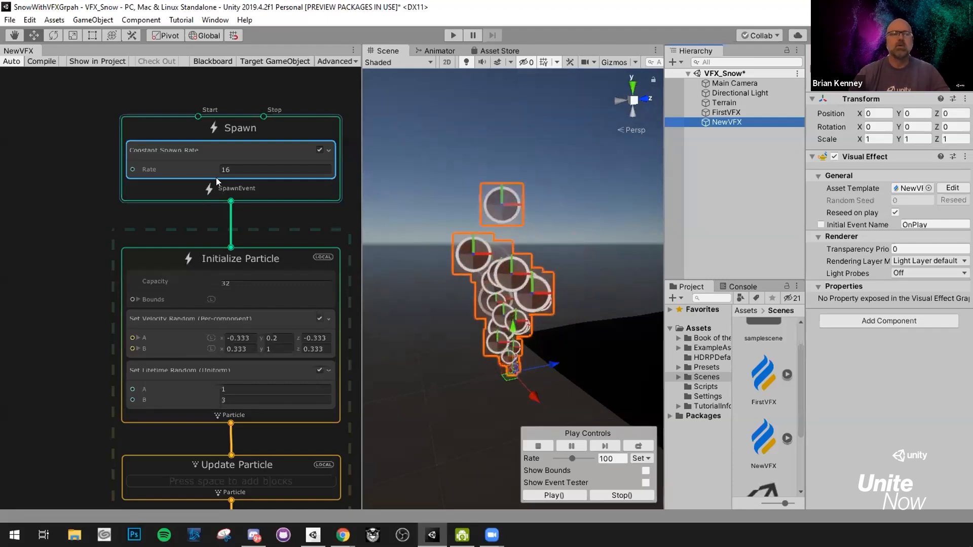
Look over the full context chain of the NewVFX graph, focusing on Spawn and Initialize Particle.
middle_drag(143, 215, 122, 200)
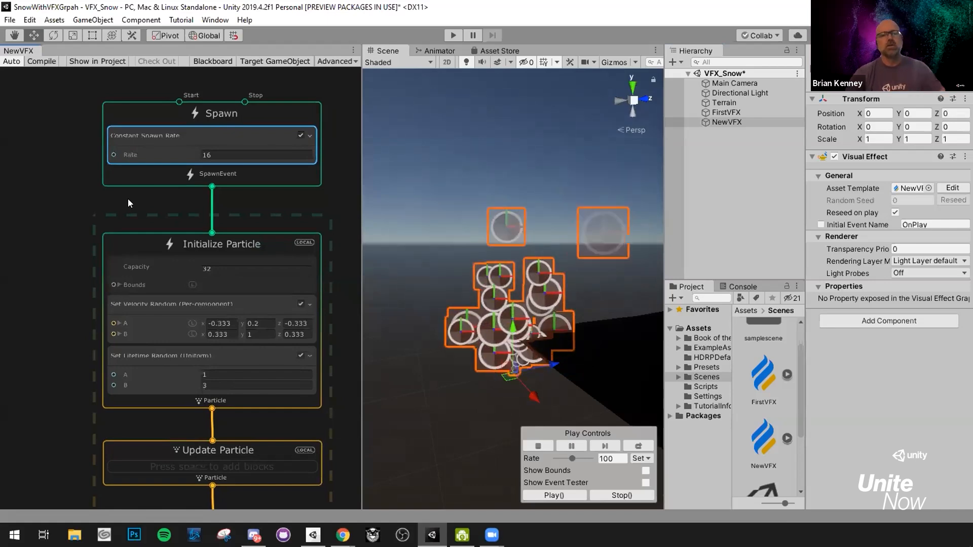
scroll(128, 197, down, 5)
scroll(84, 191, up, 3)
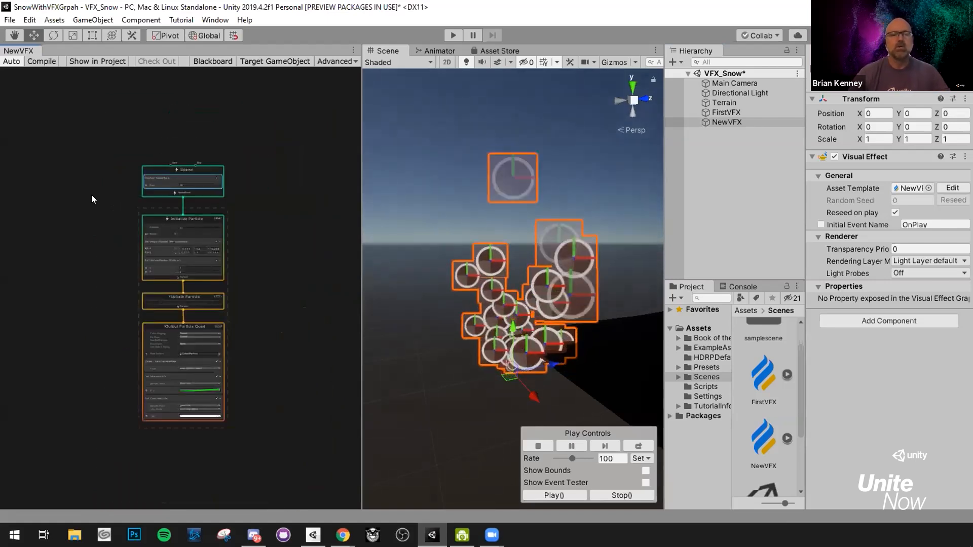
scroll(138, 197, up, 5)
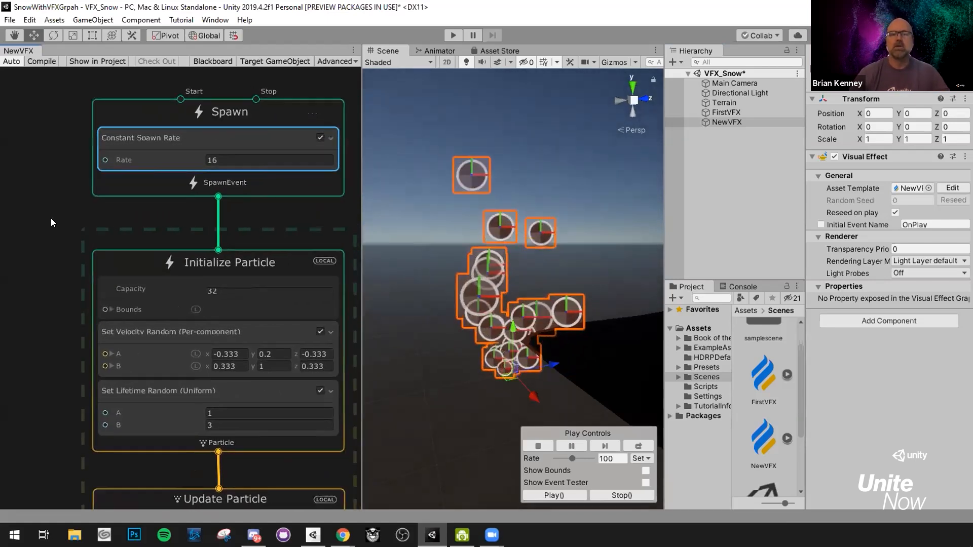
middle_drag(52, 219, 47, 218)
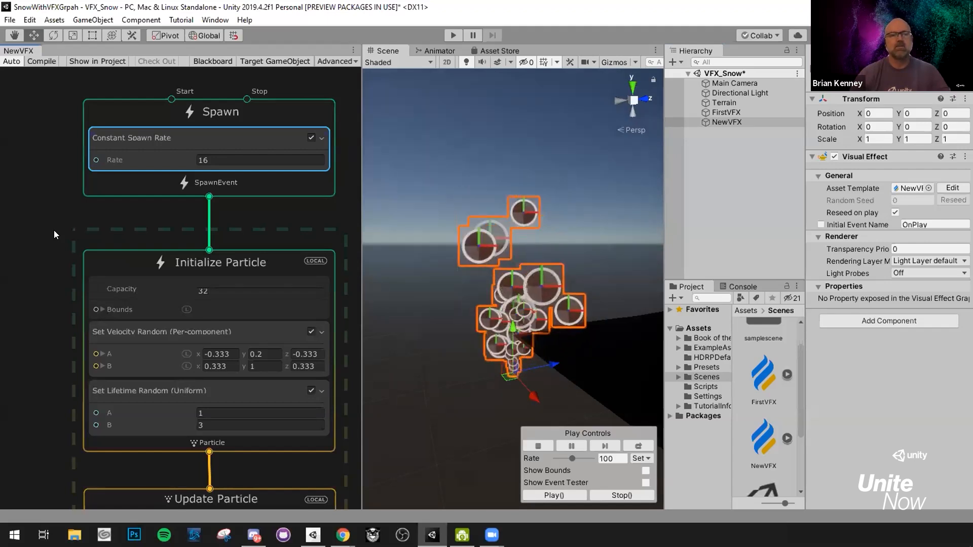
scroll(71, 218, down, 3)
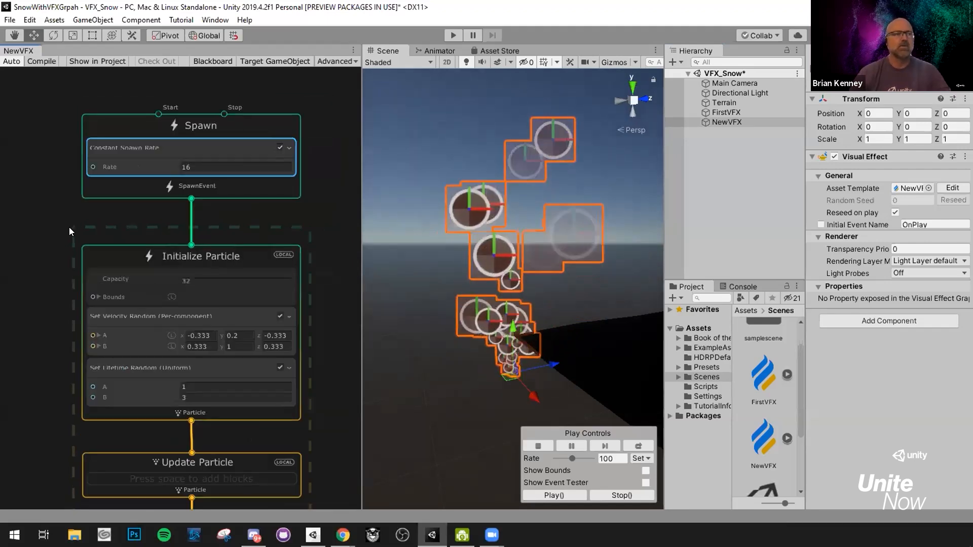
middle_drag(69, 227, 82, 218)
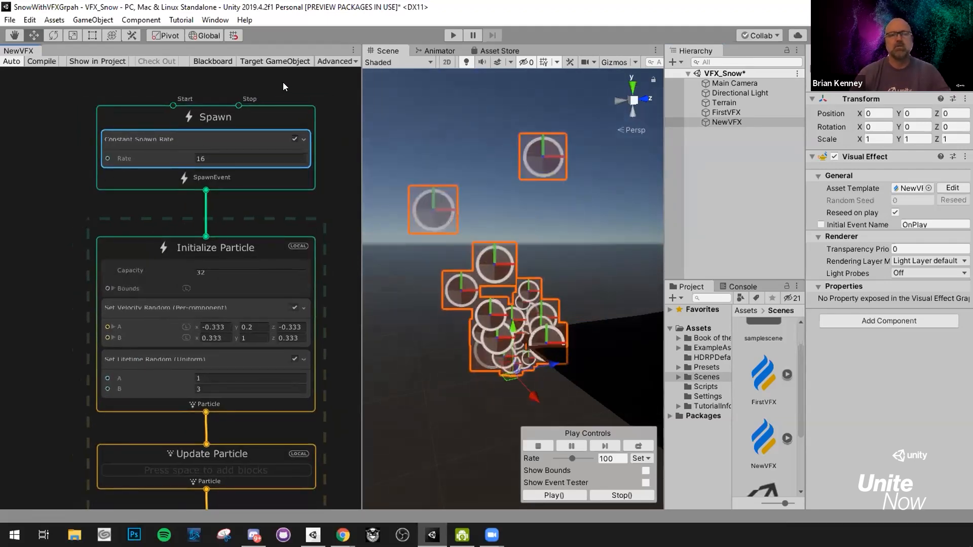
right_click(84, 200)
click(71, 185)
middle_drag(71, 186, 70, 211)
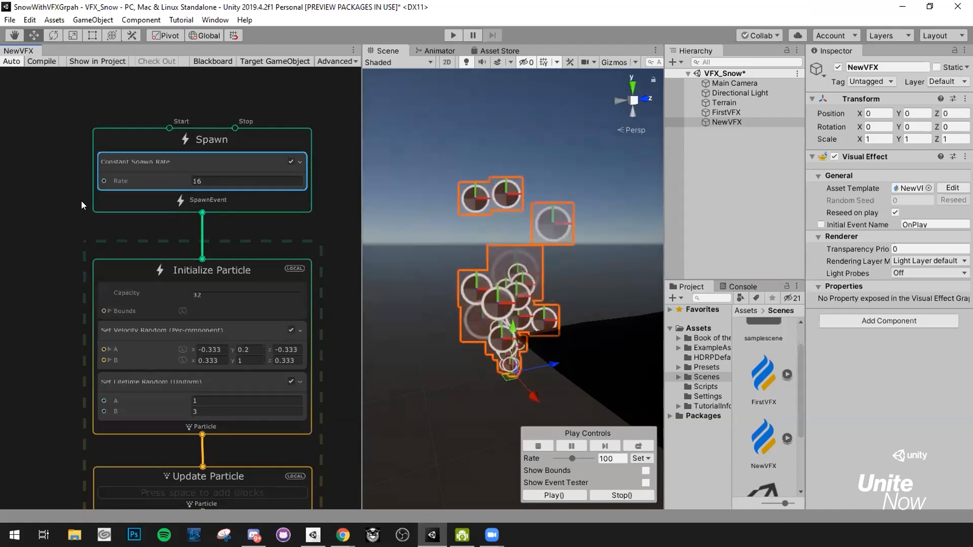
middle_drag(140, 236, 142, 217)
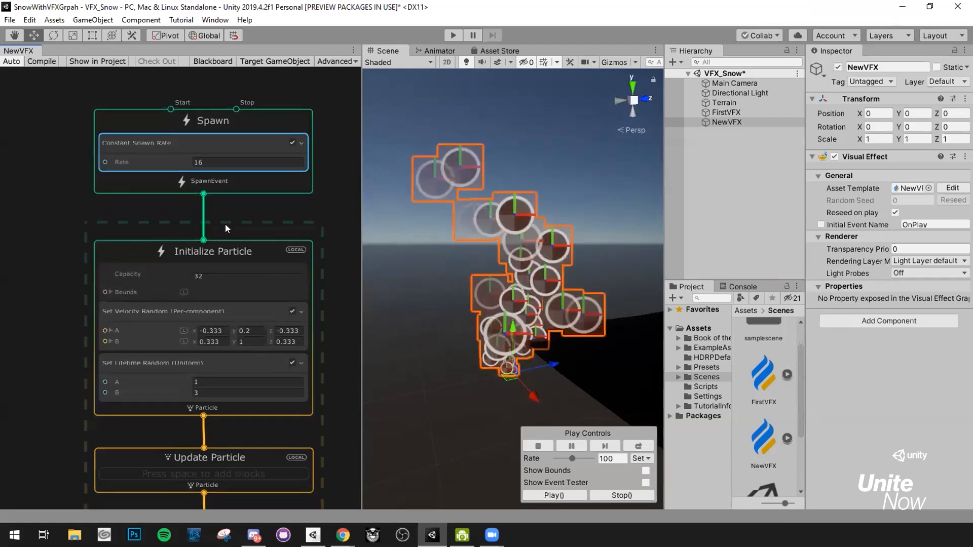
Set the Constant Spawn Rate block's Rate to 500 in the Spawn context.
middle_drag(168, 201, 175, 182)
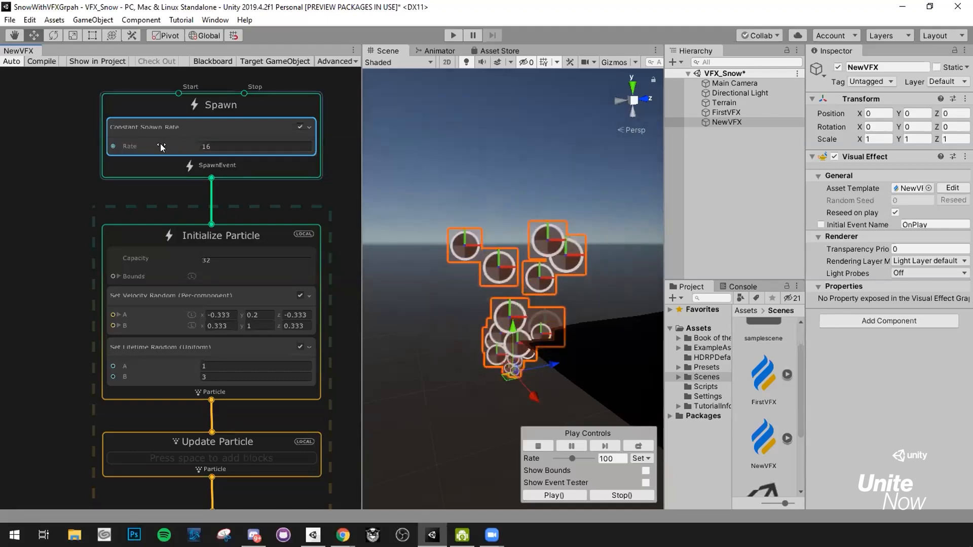
drag(181, 144, 917, 166)
click(264, 146)
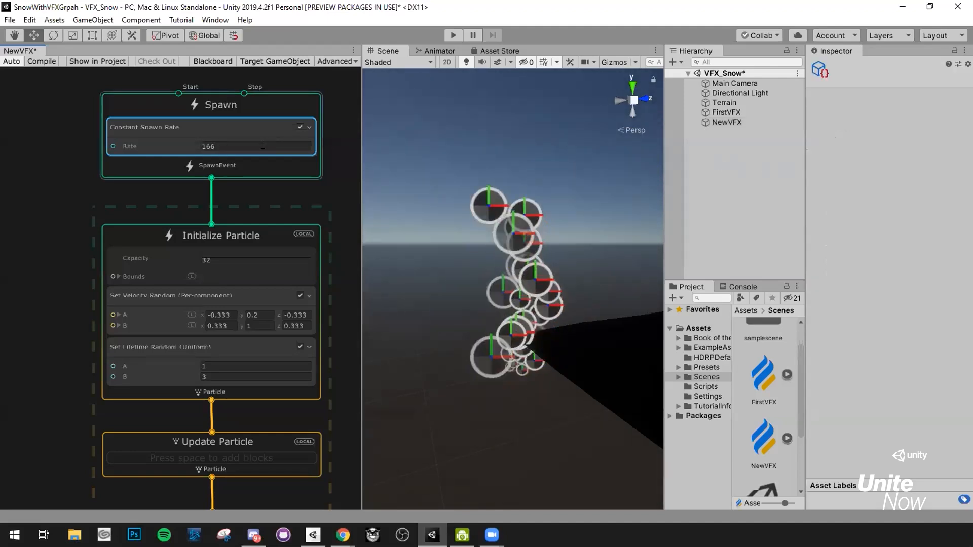
text(500)
click(335, 177)
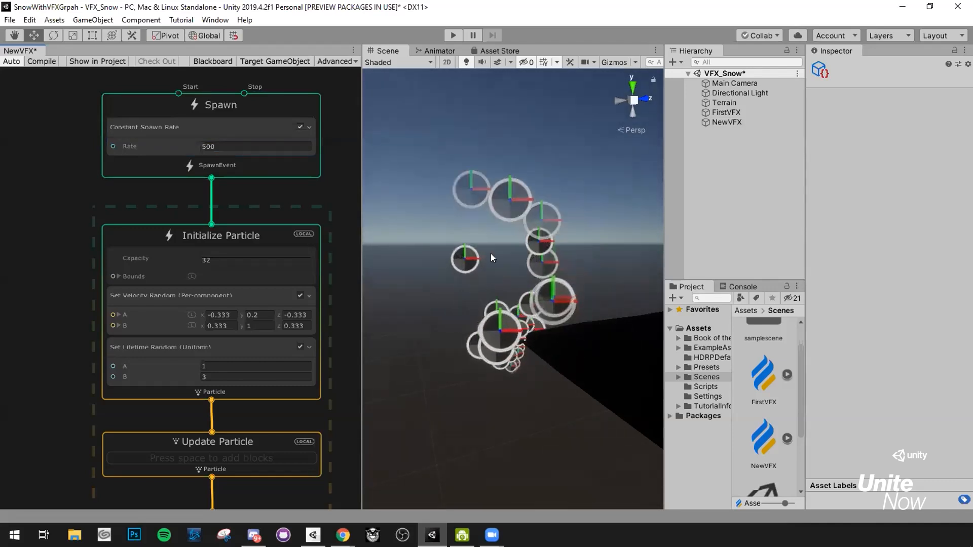
Raise the particle Capacity in the Initialize Particle context to 276.
middle_drag(263, 201, 270, 139)
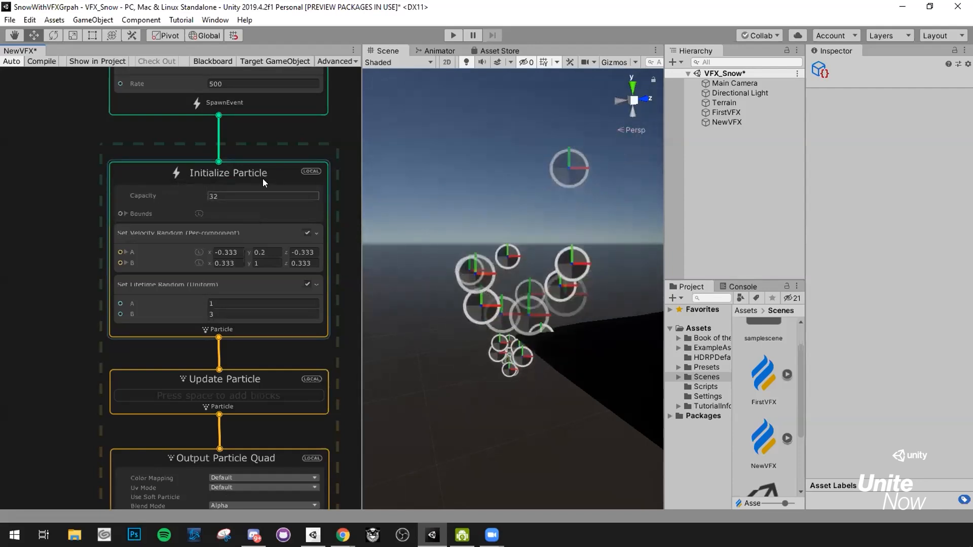
middle_drag(143, 109, 141, 133)
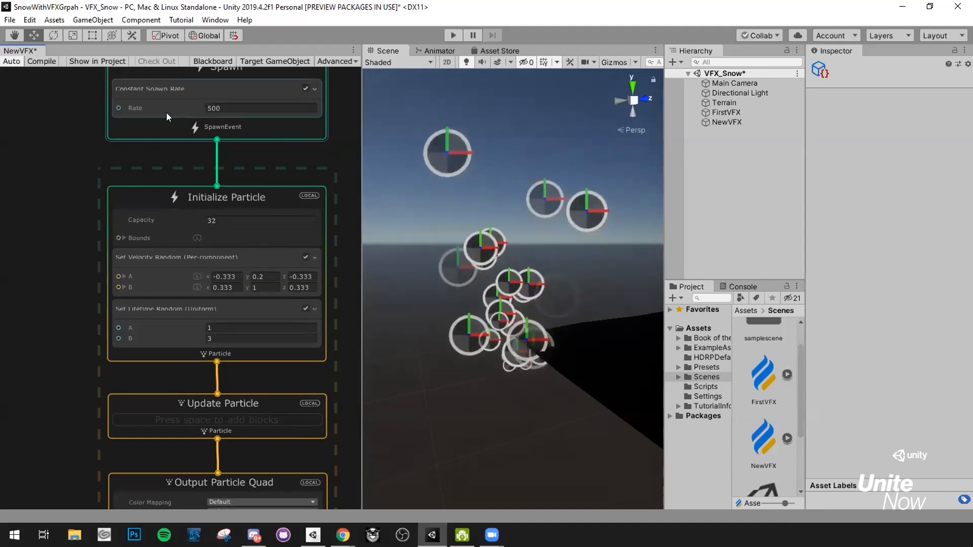
drag(178, 221, 300, 220)
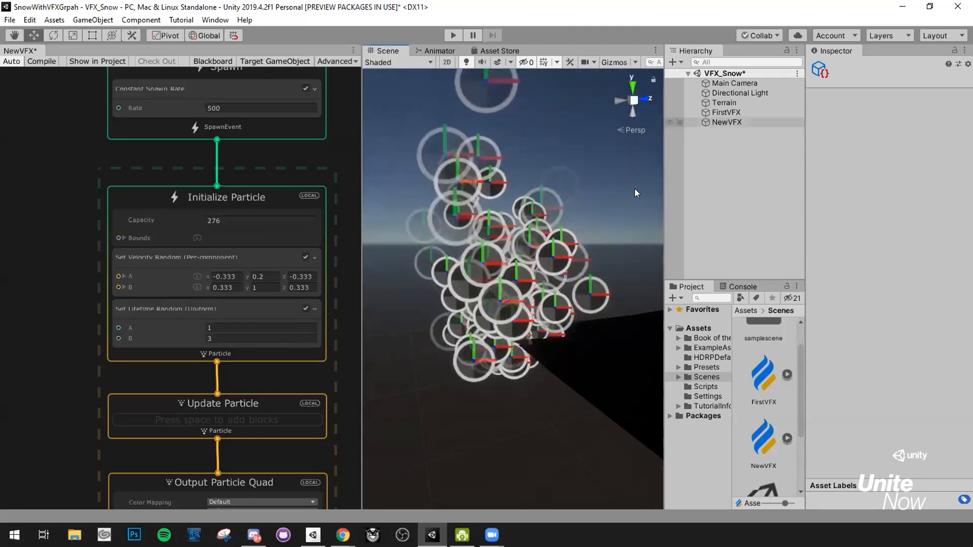
Inspect the Initialize Particle context and the settings of its Set Velocity Random block.
middle_drag(303, 175, 313, 141)
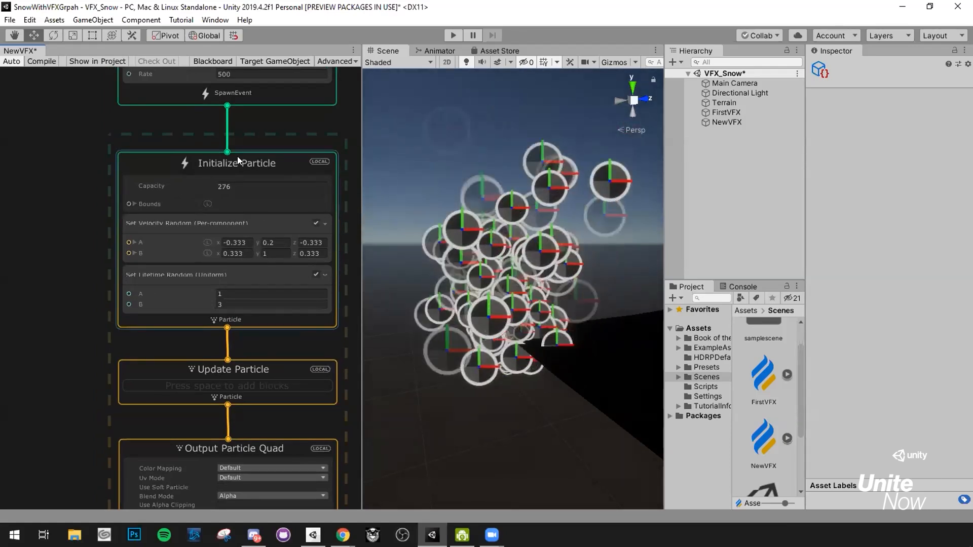
click(240, 219)
middle_drag(246, 209, 250, 174)
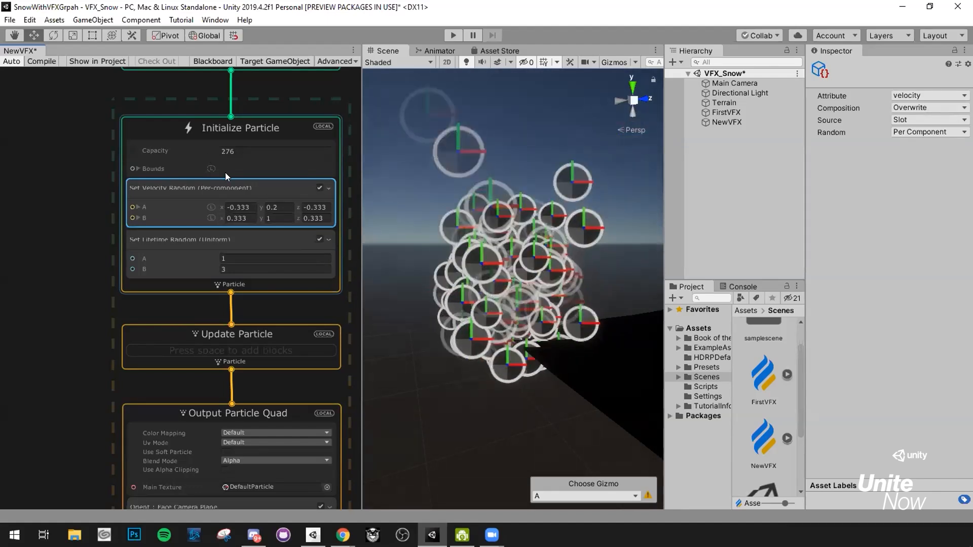
scroll(123, 190, up, 2)
click(185, 161)
middle_drag(100, 166, 20, 179)
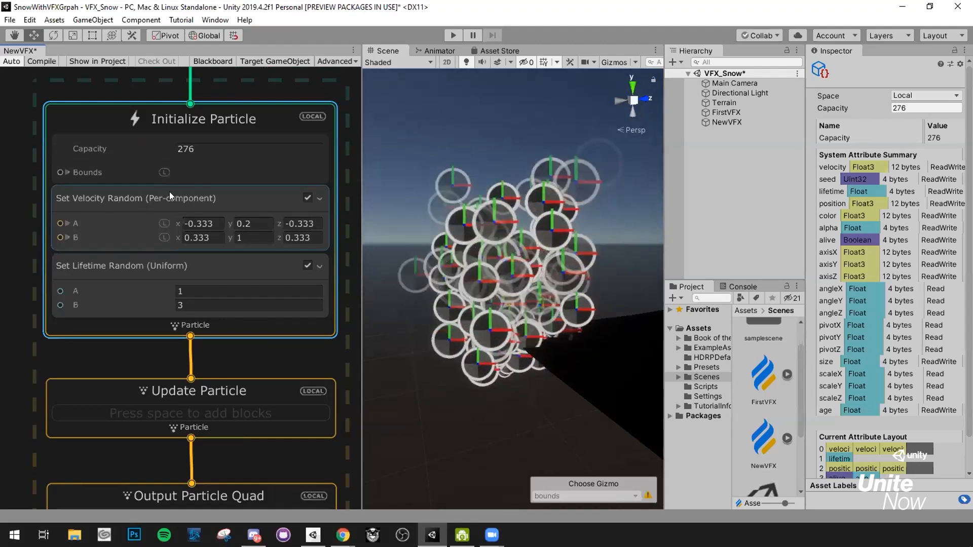
click(201, 198)
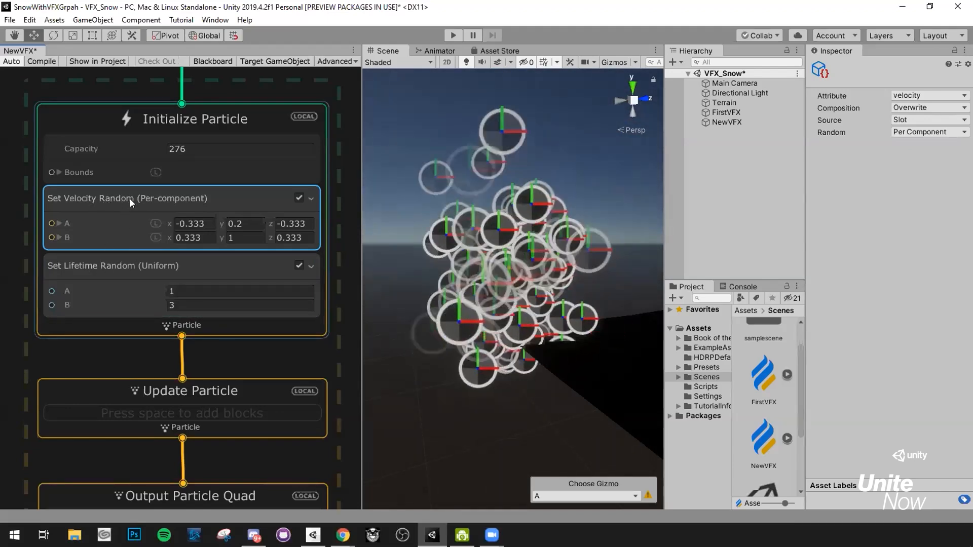
middle_drag(130, 199, 142, 191)
Set the A values of Set Velocity Random to 0 on x, y and z.
click(202, 217)
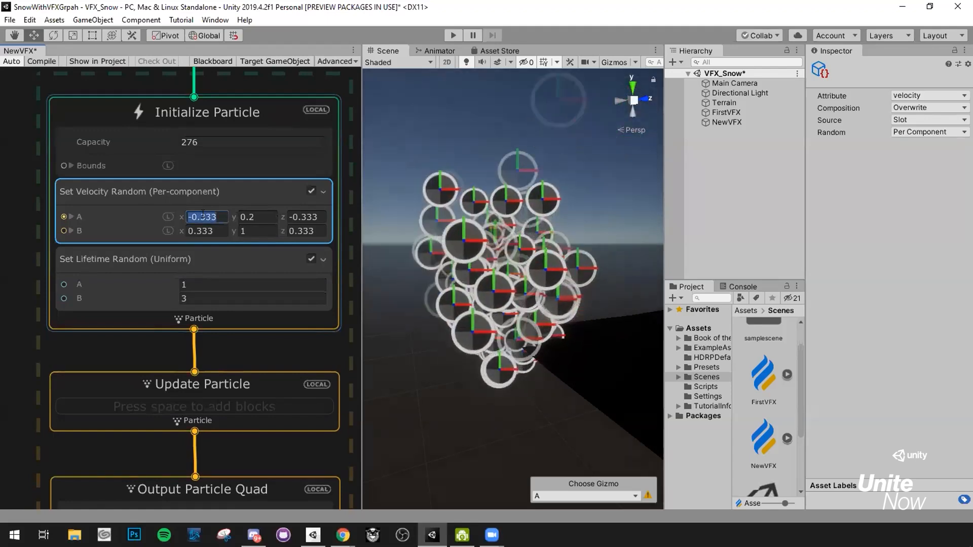
text(0)
click(255, 217)
text(0)
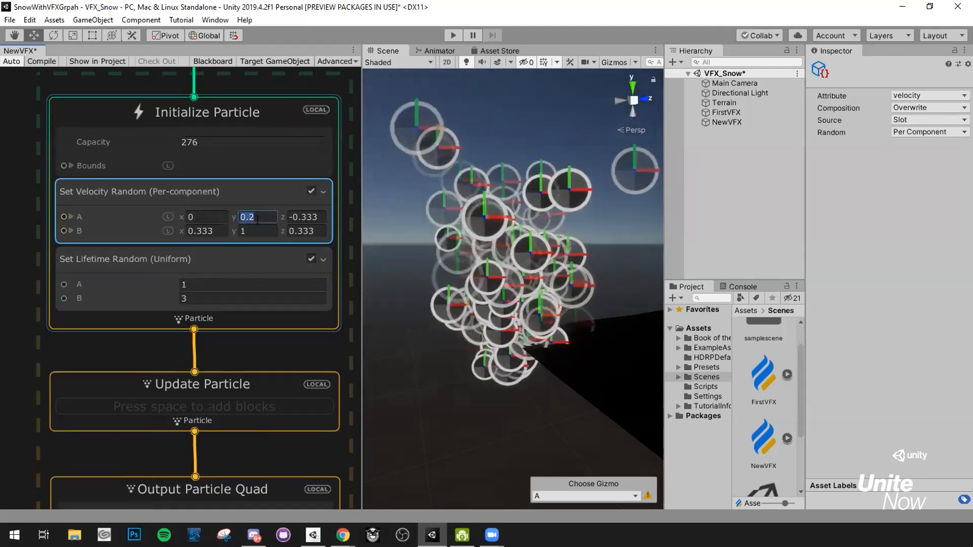
click(307, 217)
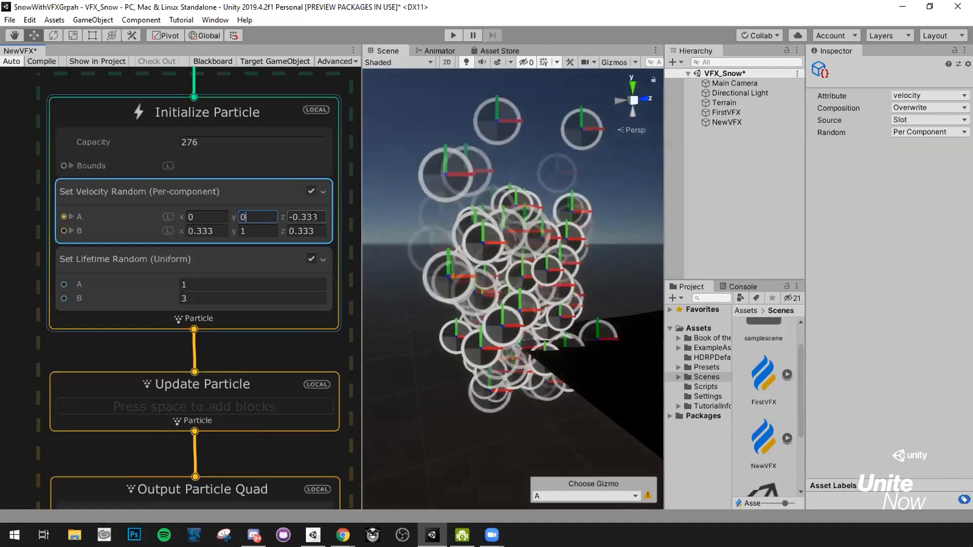
text(0)
key(Tab)
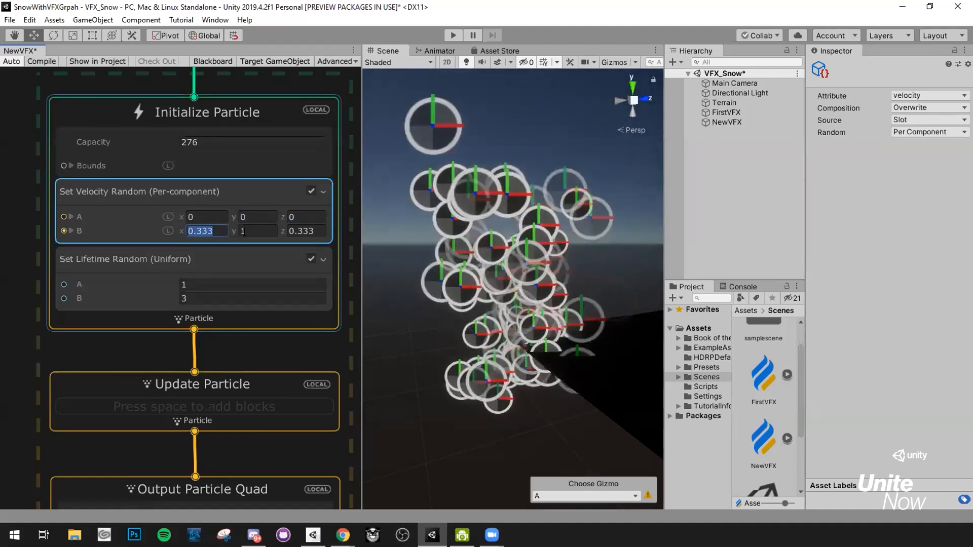
Set the B values of Set Velocity Random to 0 on x, y and z.
text(0)
key(Tab)
text(0)
key(Tab)
text(0)
click(224, 230)
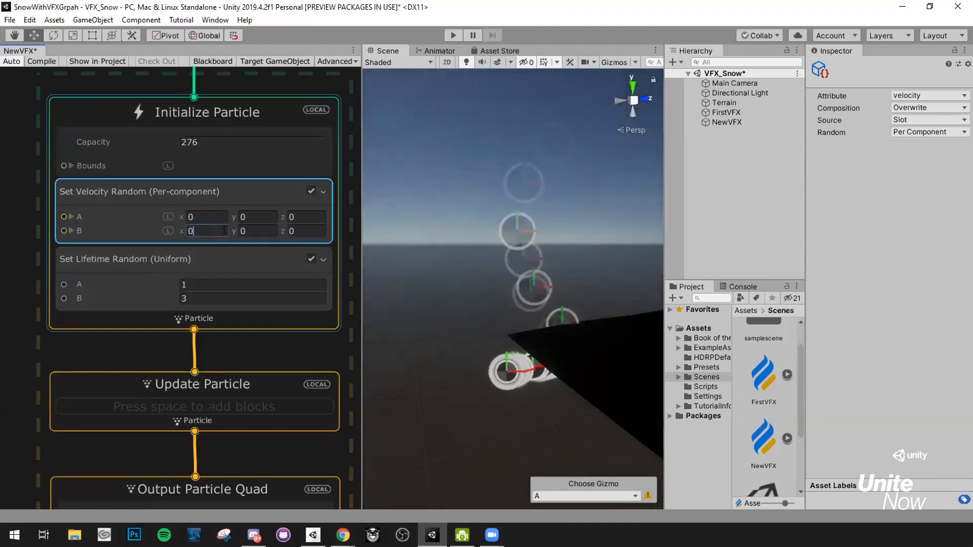
Examine the particles up close at their spawn point in the Scene view.
middle_drag(480, 267, 437, 202)
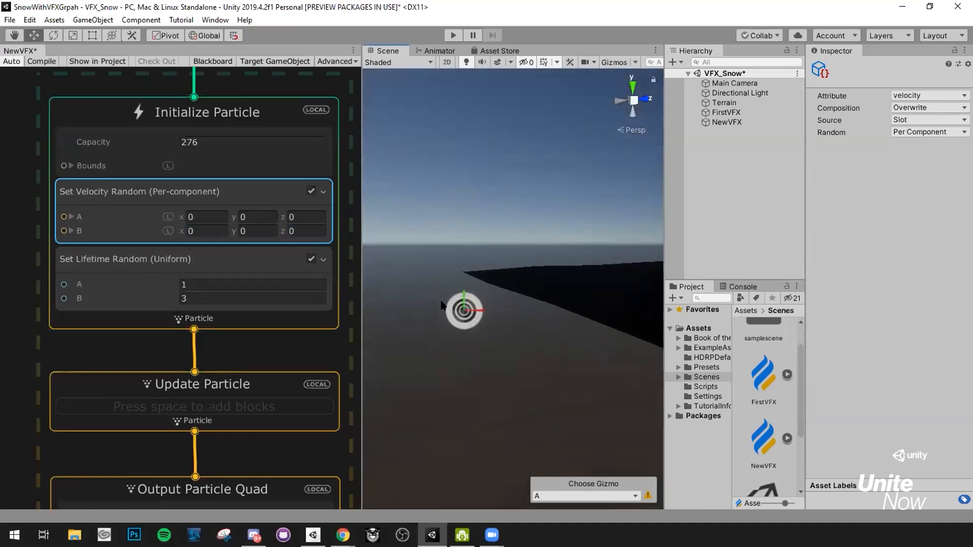
scroll(441, 298, up, 4)
middle_drag(428, 317, 598, 243)
scroll(469, 264, down, 3)
mouse_move(463, 302)
middle_down()
mouse_move(487, 293)
mouse_move(479, 306)
middle_up()
scroll(486, 293, up, 1)
scroll(485, 296, up, 2)
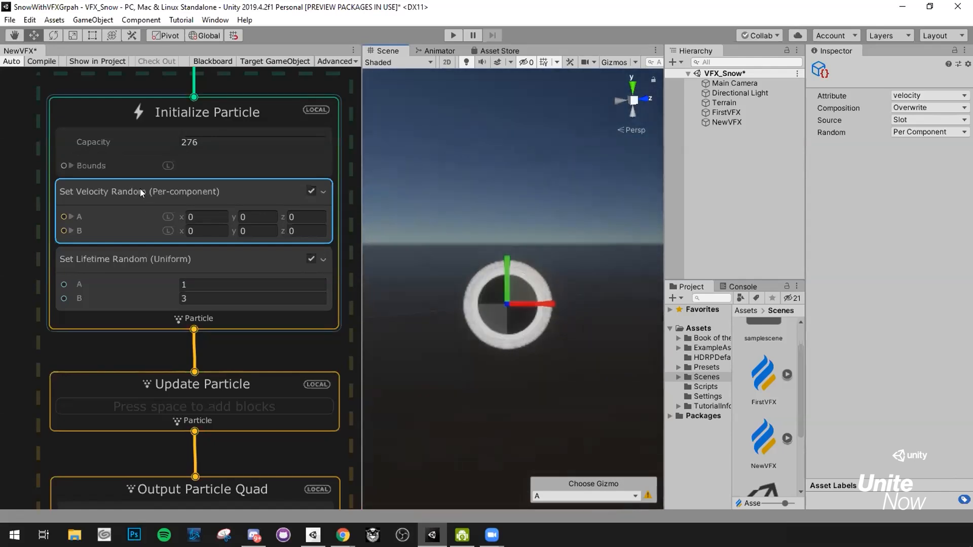
Limit the random velocity to the X axis by setting B to x 1, y 0 and z 0.
scroll(561, 262, down, 3)
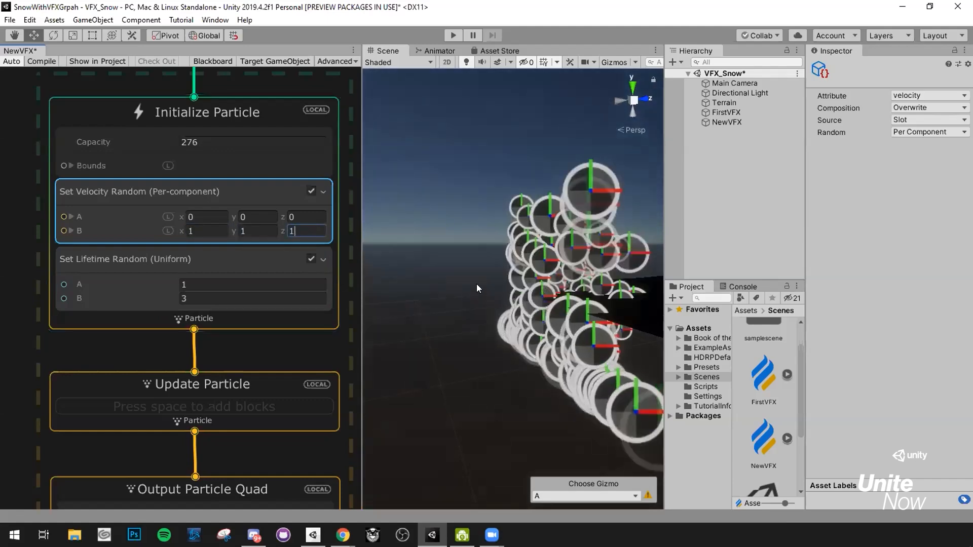
middle_drag(490, 254, 469, 252)
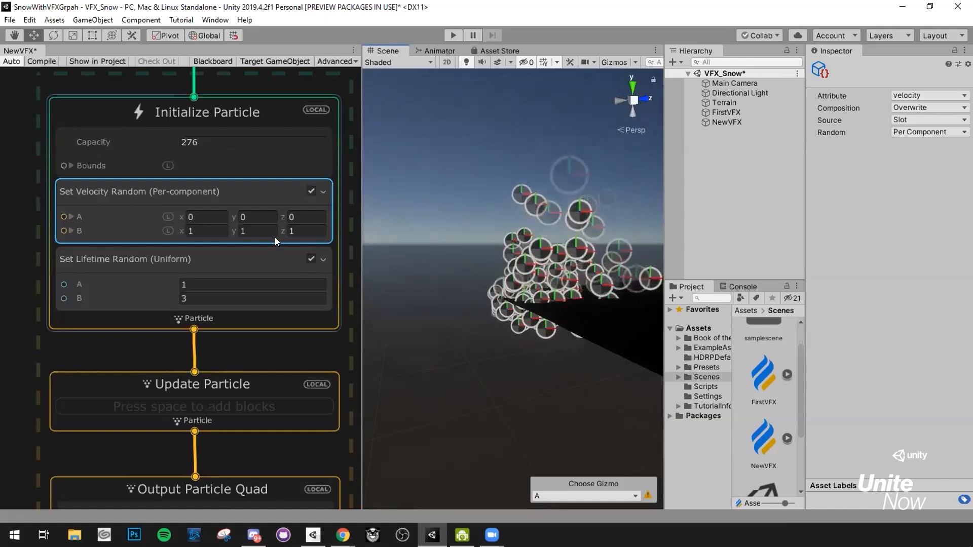
click(256, 231)
text(0)
click(310, 230)
text(0)
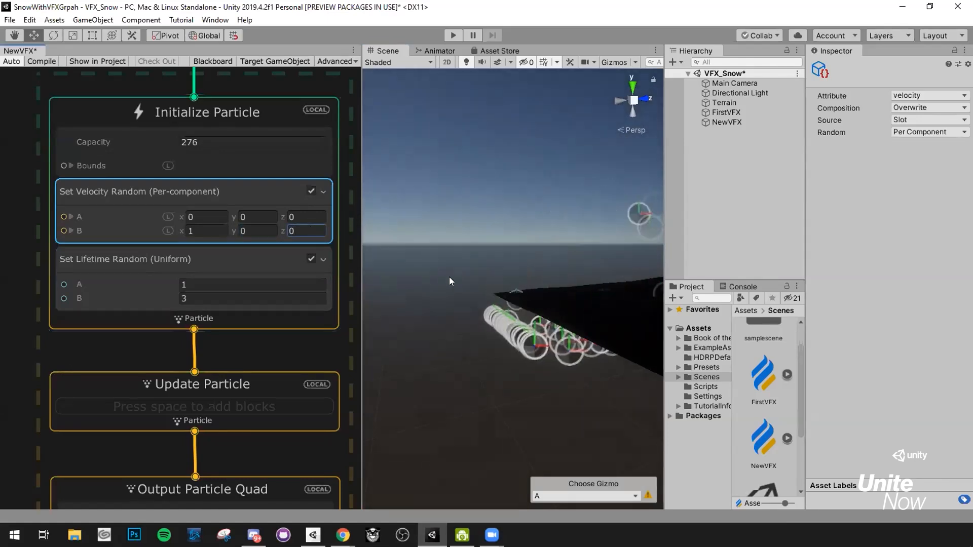
Set the y value of B in Set Velocity Random to 1 and view the particle spread from several angles.
middle_drag(449, 274, 470, 284)
alt+drag(472, 285, 570, 303)
mouse_move(477, 304)
alt+mouse_down()
mouse_move(559, 310)
mouse_move(534, 310)
mouse_move(546, 312)
alt+mouse_up()
scroll(541, 311, up, 3)
scroll(547, 312, down, 3)
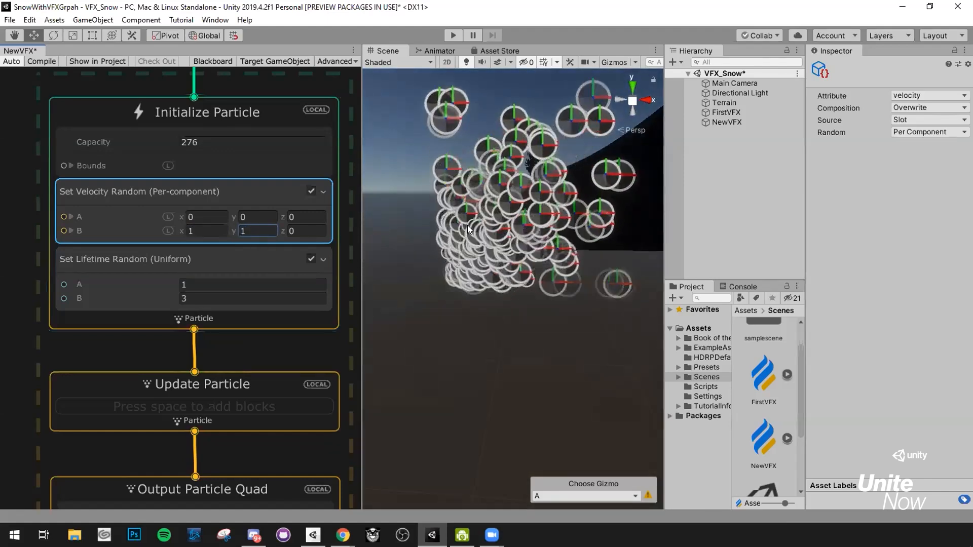
alt+drag(467, 225, 530, 172)
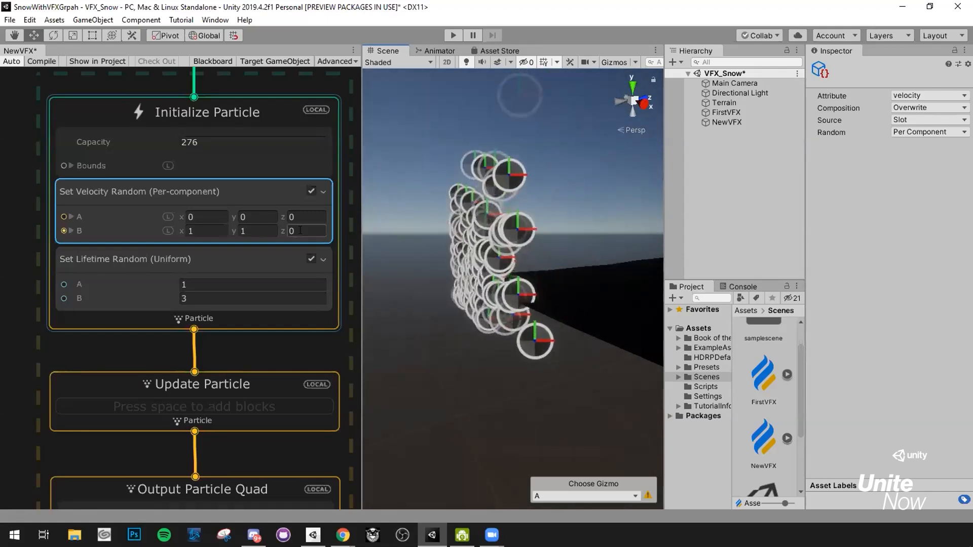
Set the z value of B in Set Velocity Random to 1 and check the particle spread from different sides.
click(300, 231)
text(1)
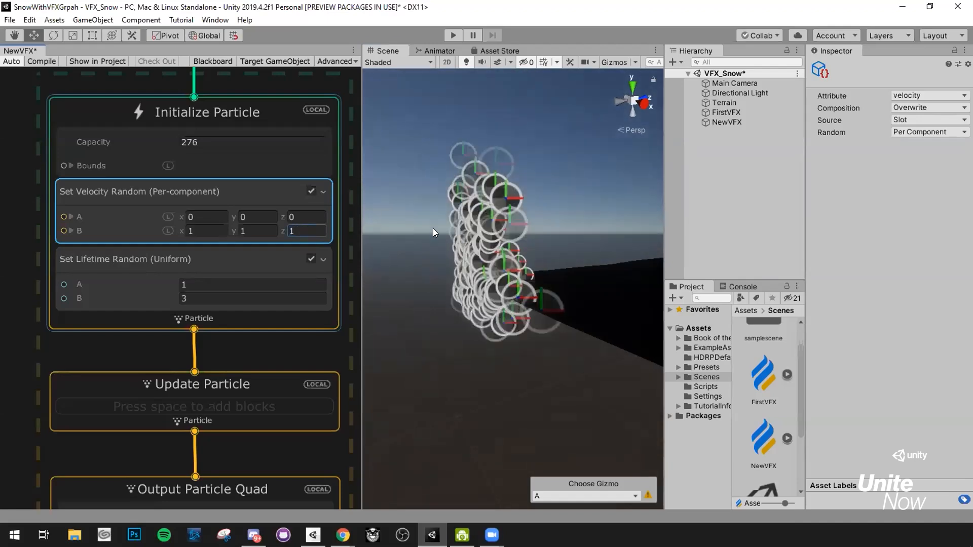
alt+drag(487, 238, 547, 278)
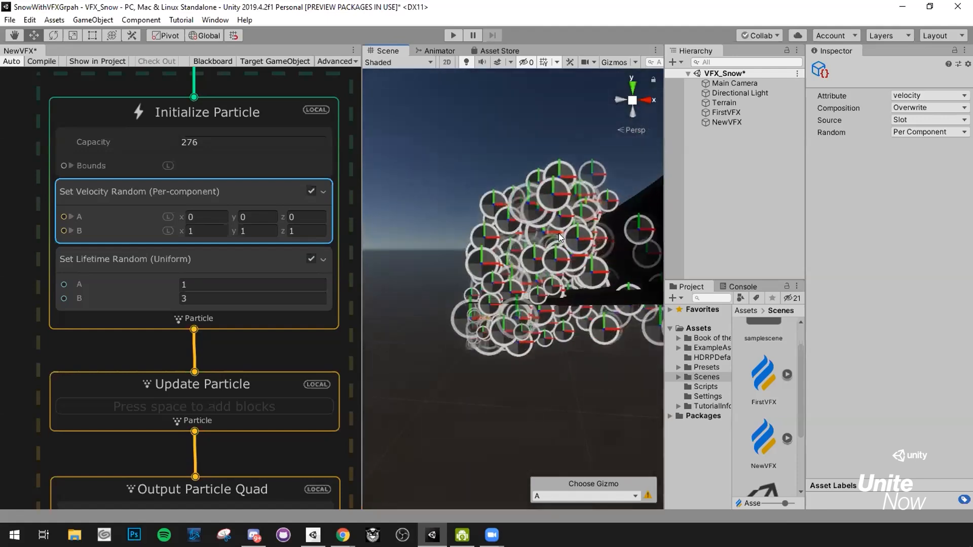
alt+drag(519, 253, 556, 185)
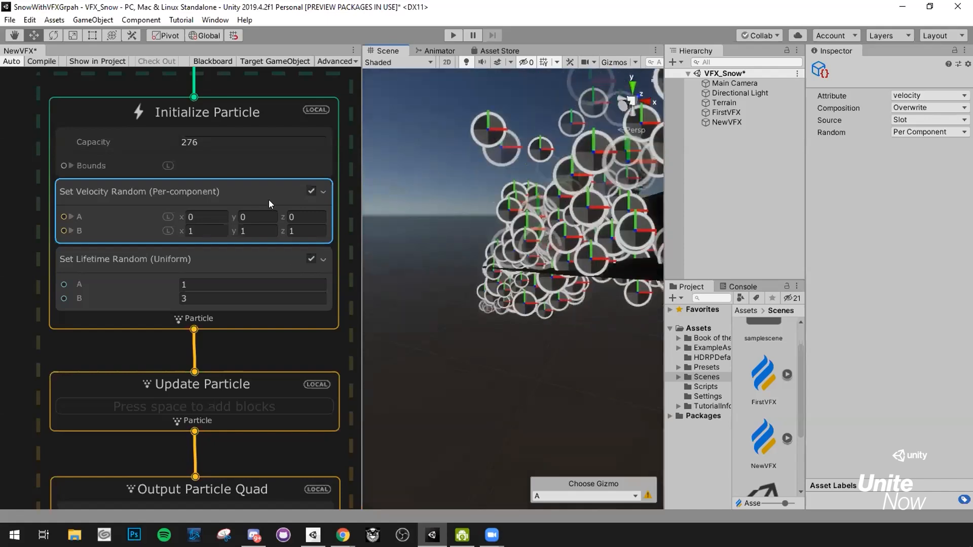
alt+drag(385, 216, 482, 246)
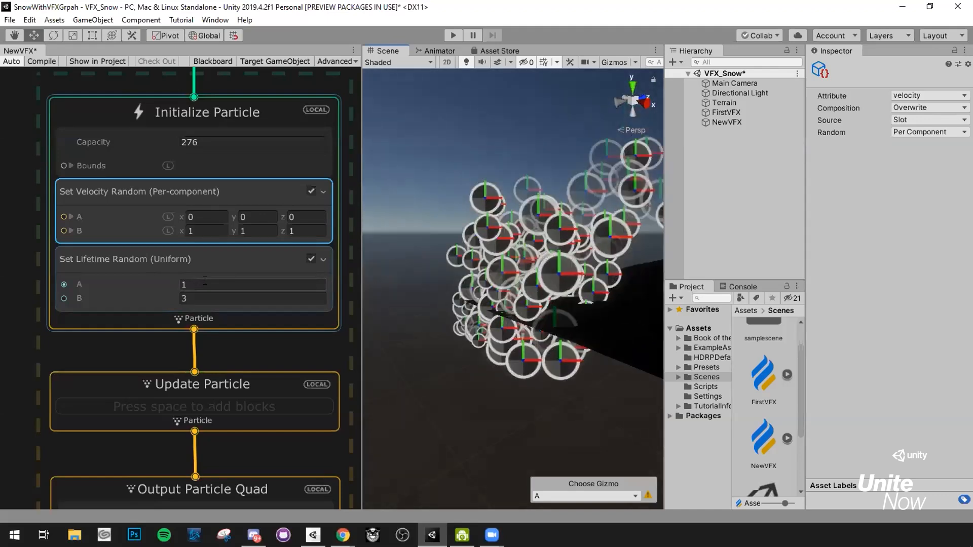
Set A to 0 and B to 1 in Set Lifetime Random and look at the short-lived particles in the Scene view.
click(208, 280)
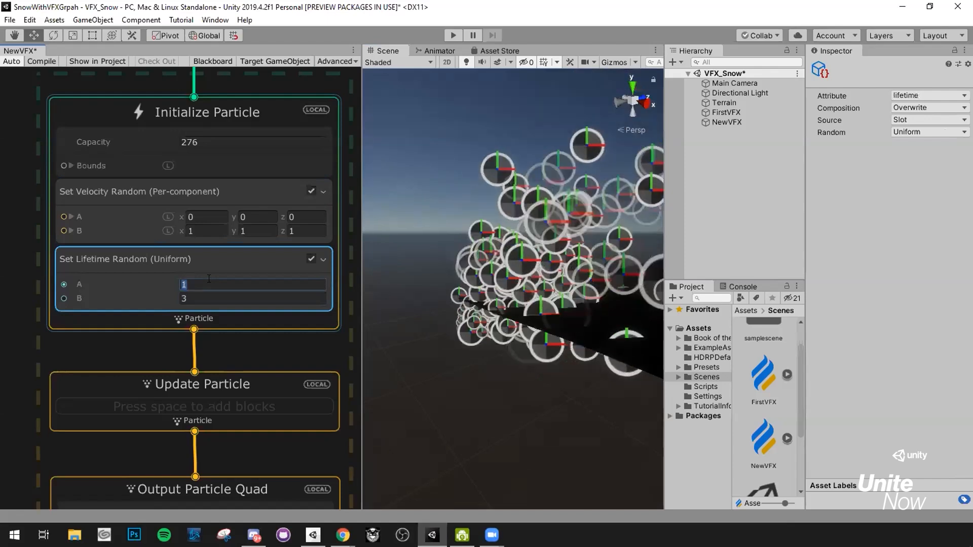
key(Tab)
text(2)
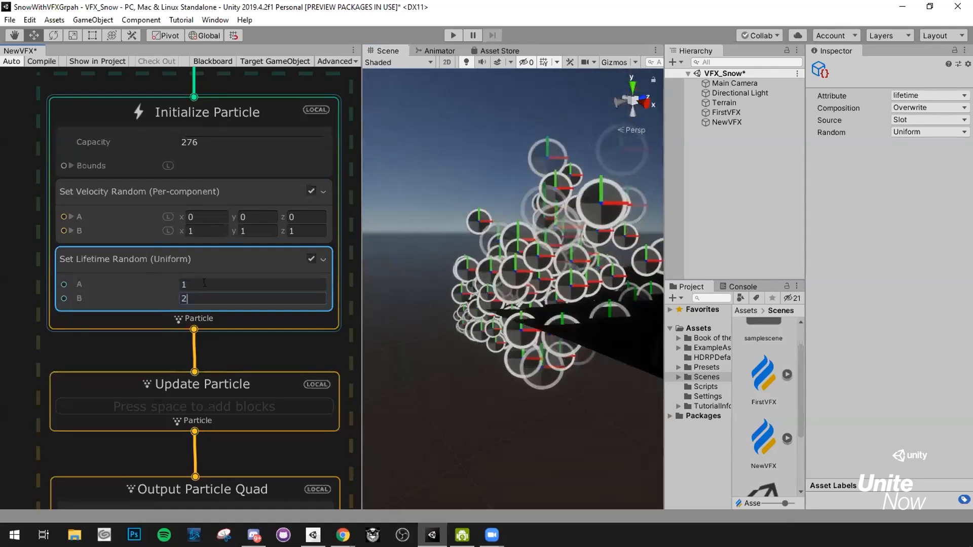
click(204, 283)
text(0)
key(Tab)
text(1)
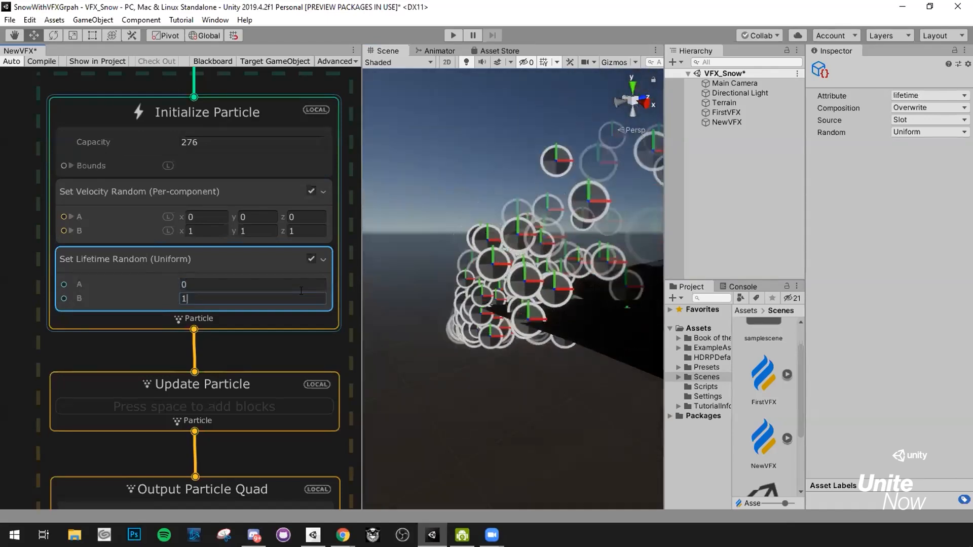
right_drag(479, 280, 524, 304)
key(w)
key(s)
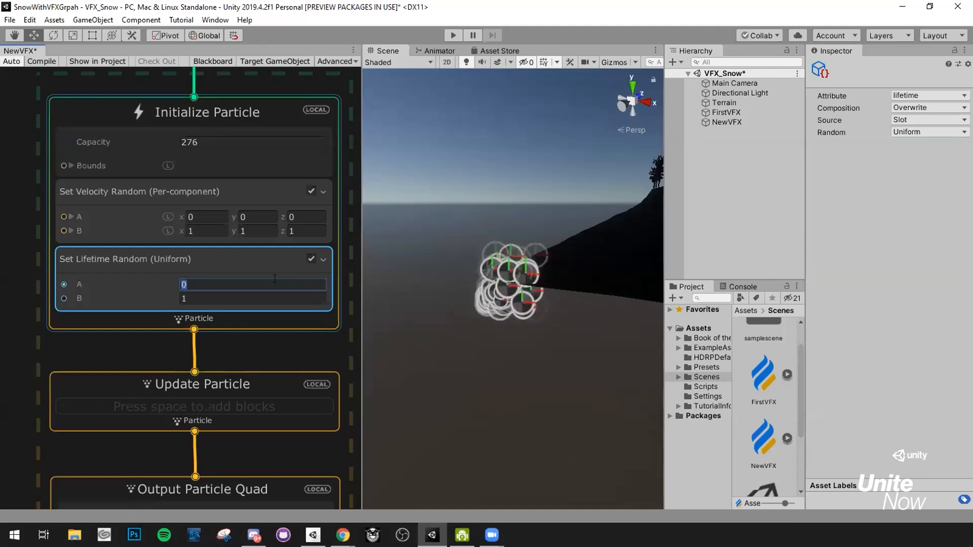
Set A to 2 and B to 5 in Set Lifetime Random and view the particle spread from several angles.
text(2)
click(253, 293)
text(5)
alt+drag(406, 234, 414, 209)
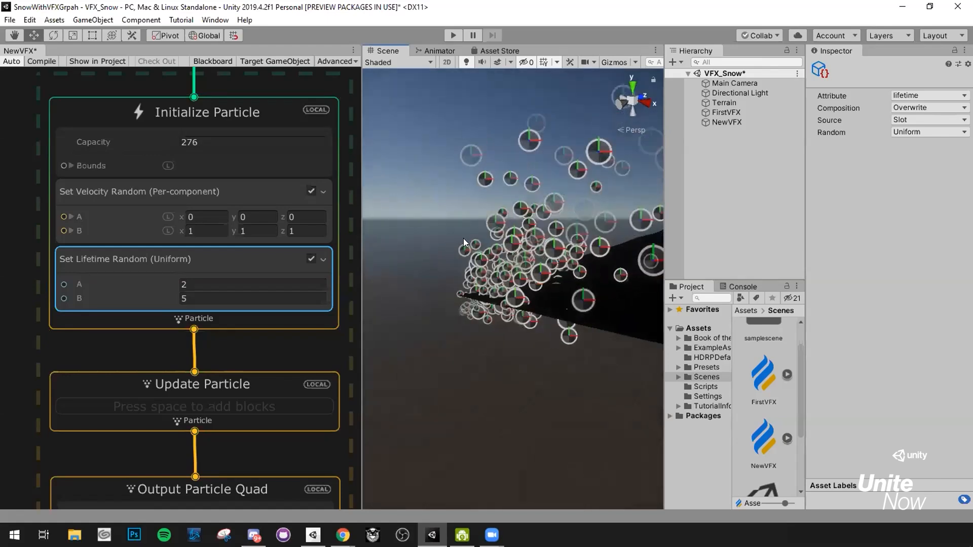
right_drag(526, 129, 467, 81)
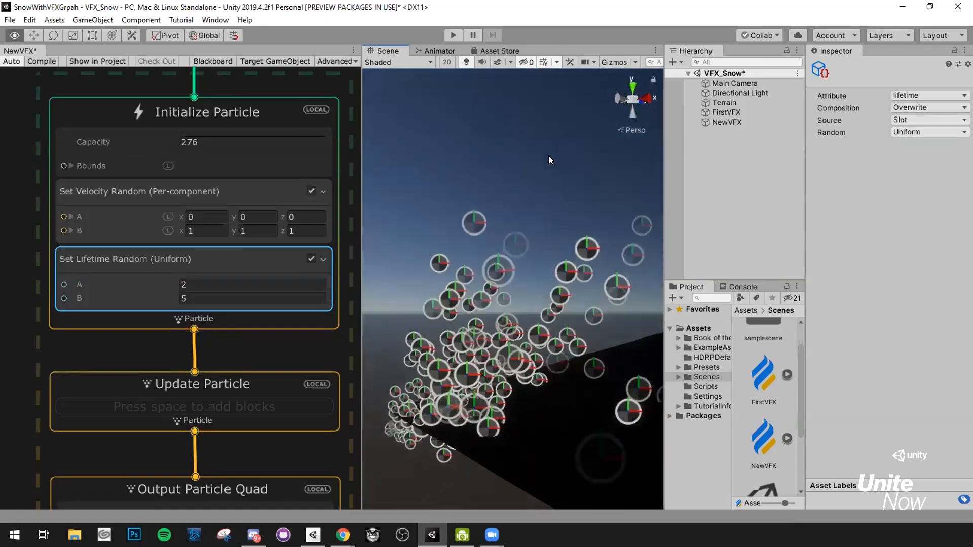
right_drag(548, 155, 520, 152)
right_drag(573, 168, 561, 152)
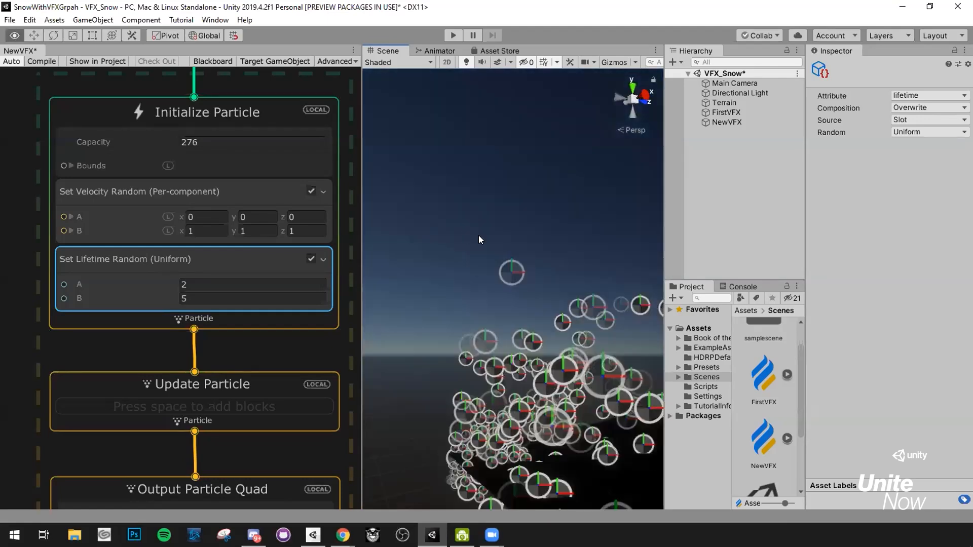
right_drag(478, 235, 502, 349)
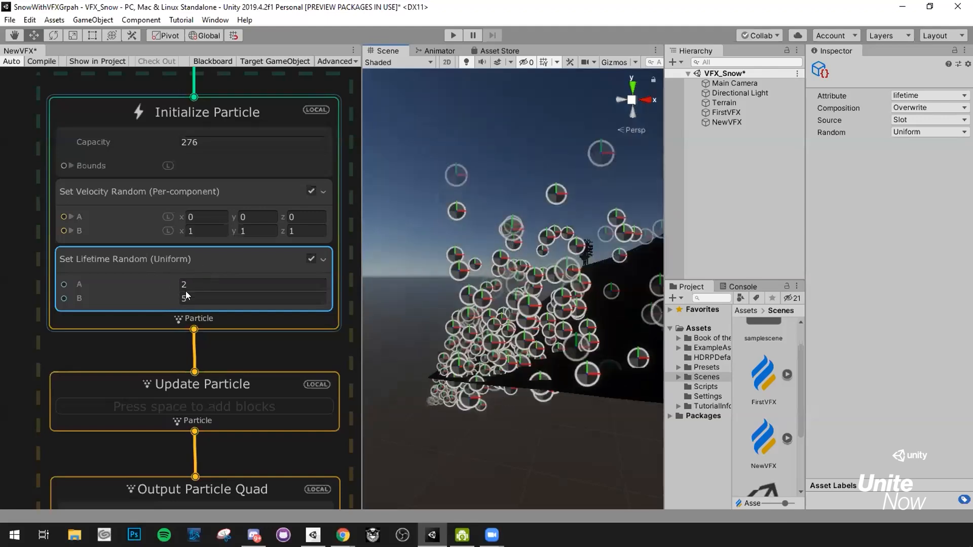
Examine the Update Particle context and the Output Particle Quad settings in the graph.
scroll(294, 364, down, 1)
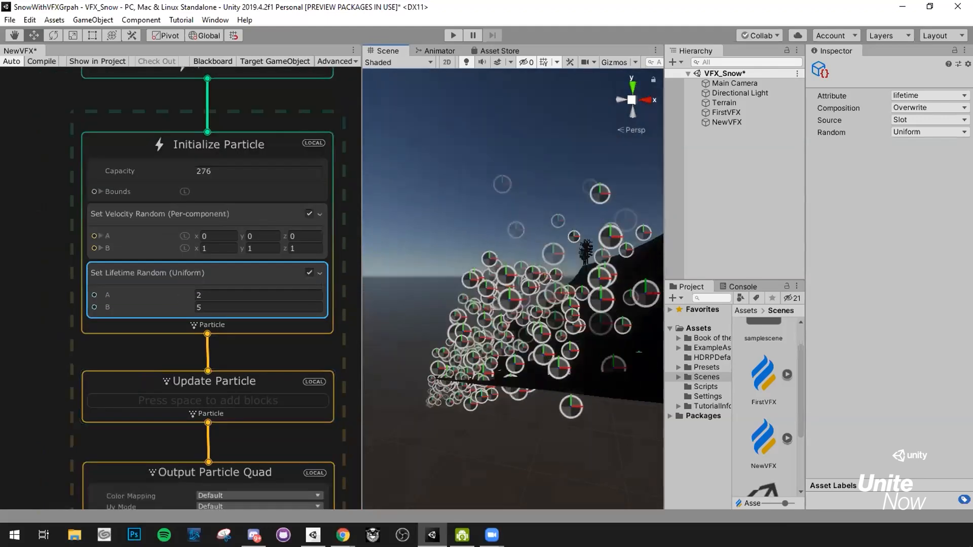
middle_drag(241, 344, 268, 165)
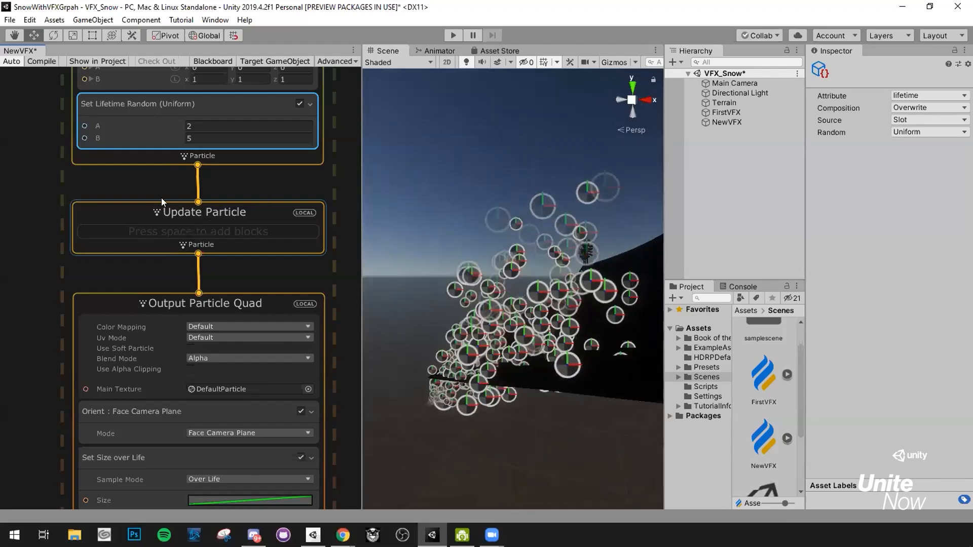
middle_drag(251, 223, 235, 223)
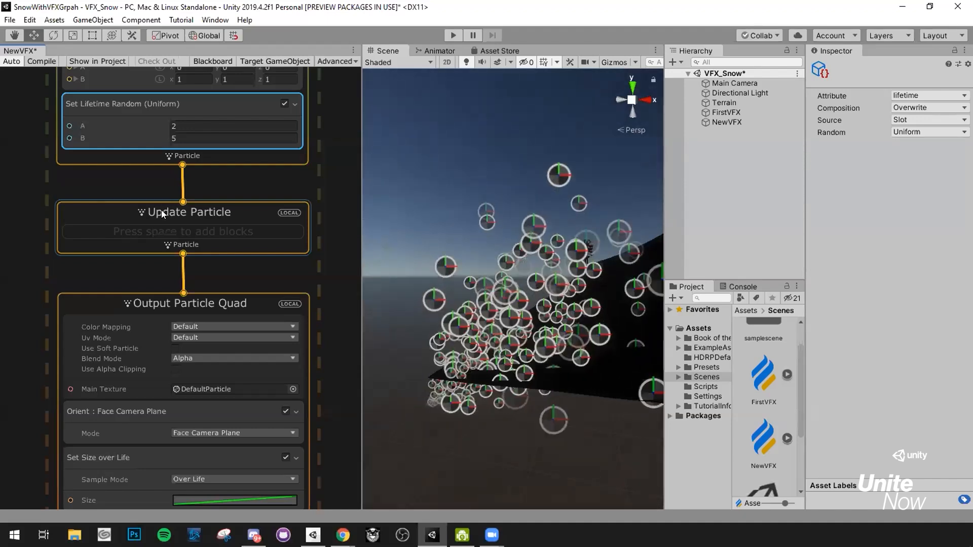
middle_drag(189, 178, 210, 150)
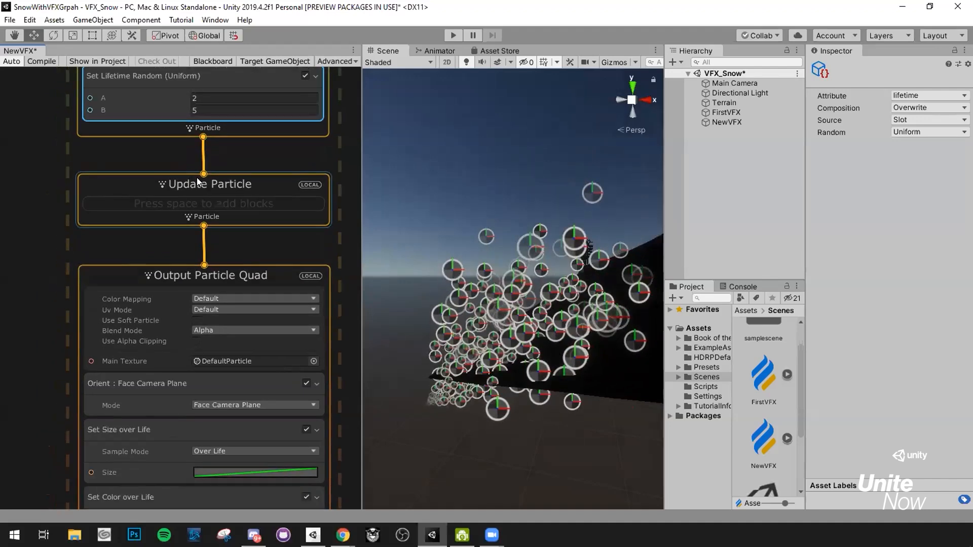
middle_drag(206, 197, 208, 185)
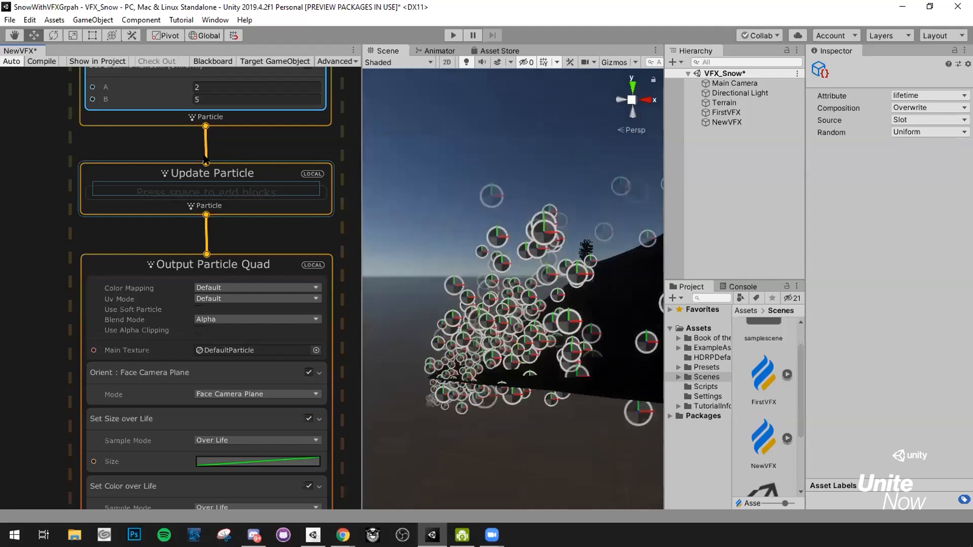
middle_drag(199, 133, 196, 110)
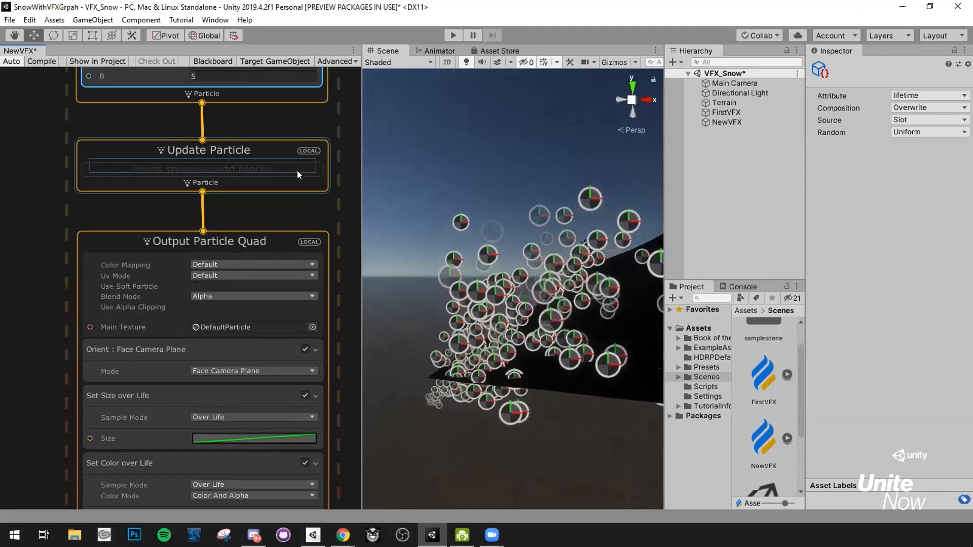
middle_drag(258, 177, 247, 80)
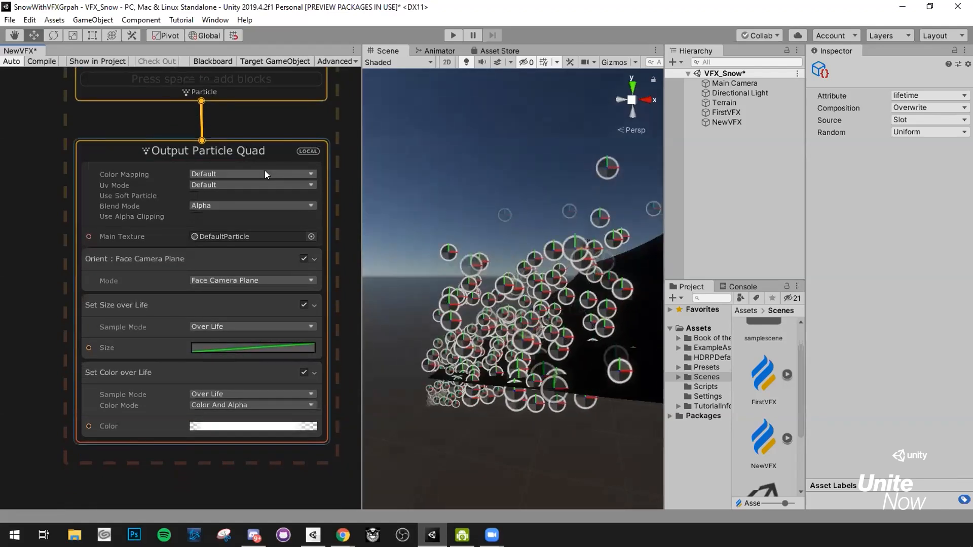
Add a Gravity force block to the Update Particle context and view the particles' motion in the Scene view.
middle_drag(241, 72, 240, 99)
click(240, 99)
key(space)
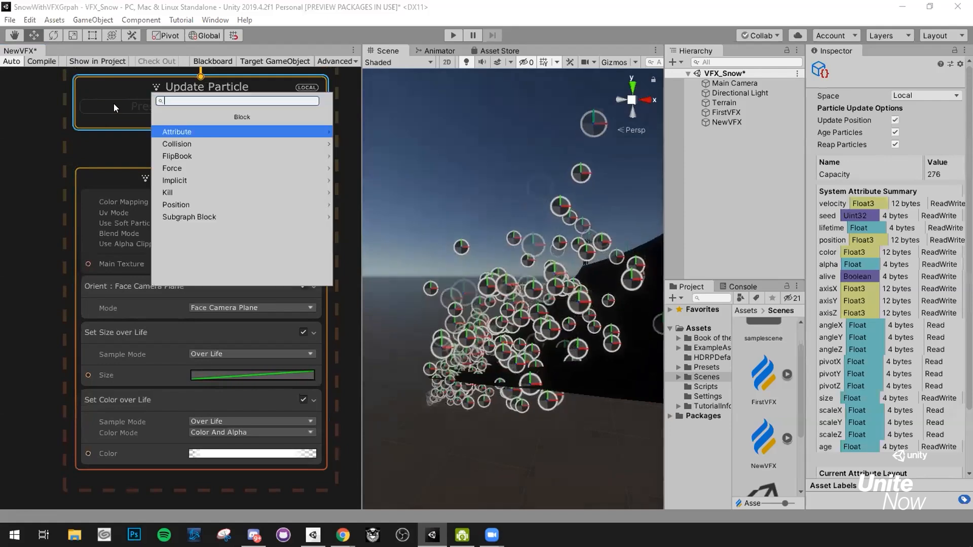
click(142, 104)
key(space)
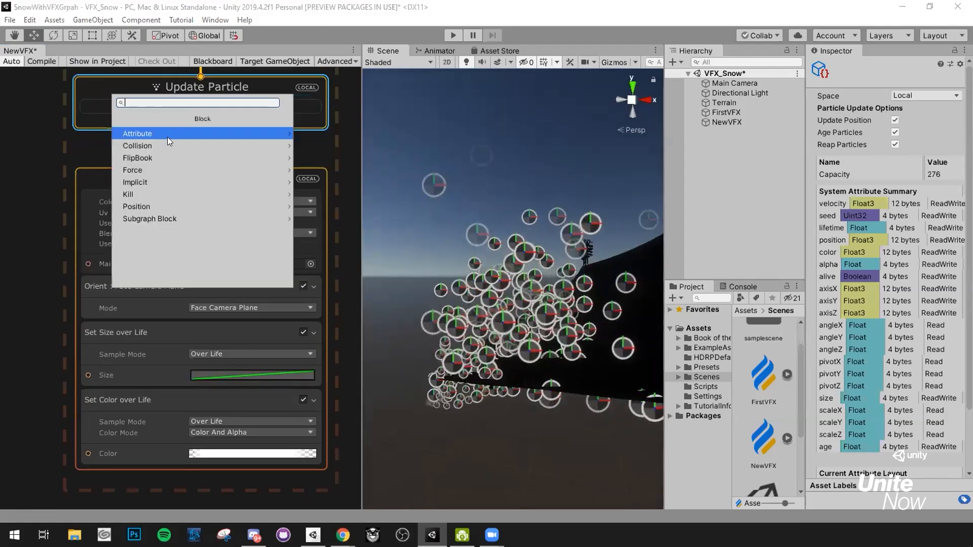
click(149, 170)
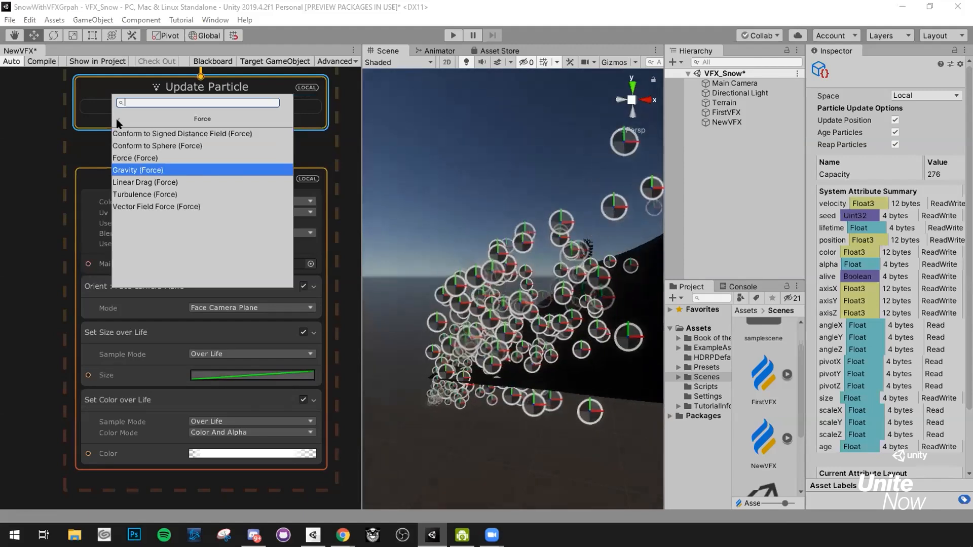
key(BackSpace)
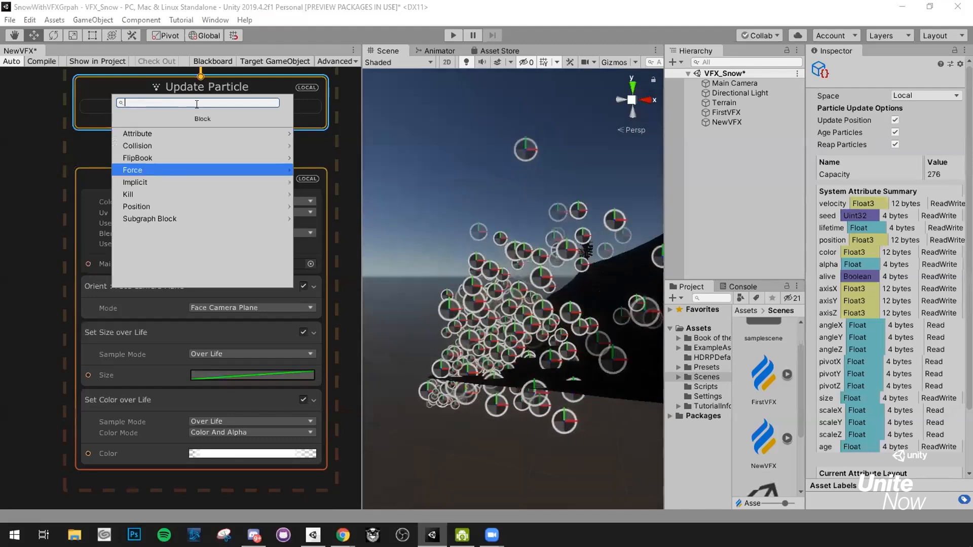
text(gra)
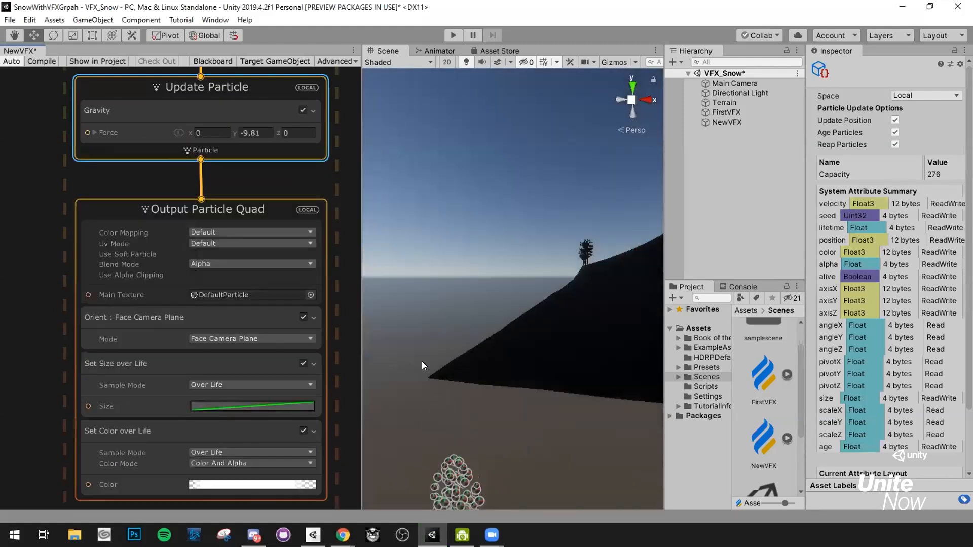
right_drag(485, 357, 461, 276)
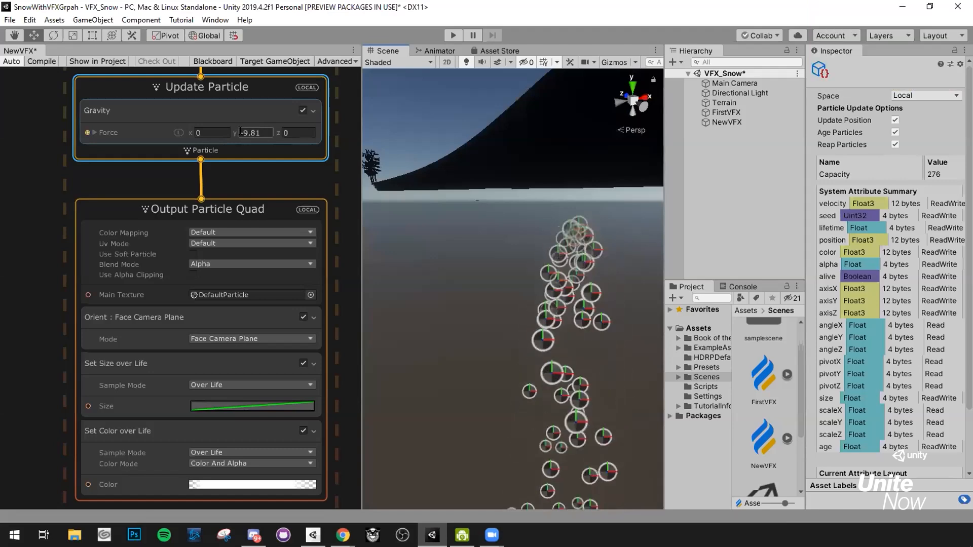
Make the Gravity block's y force positive at 9.81 and watch the particles' direction in the Scene view.
click(259, 132)
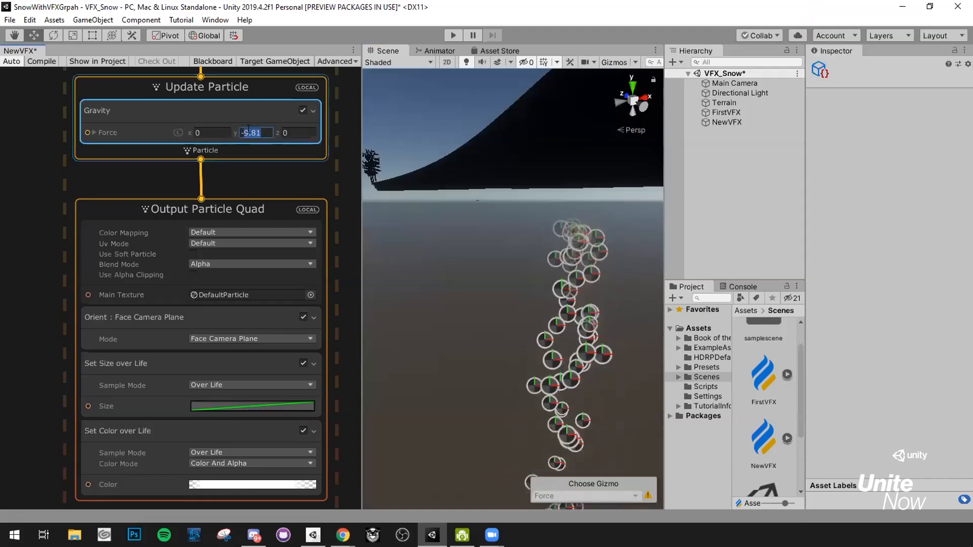
right_drag(471, 209, 374, 210)
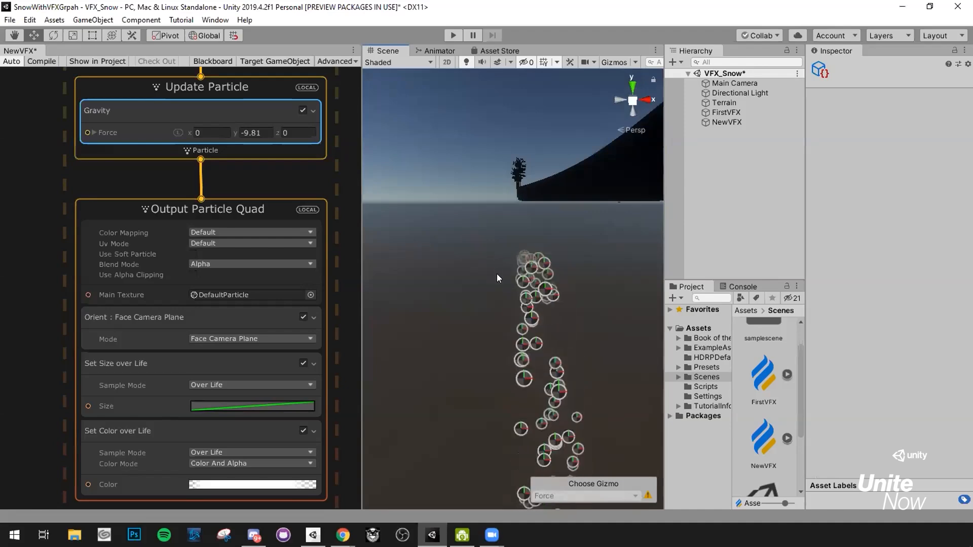
mouse_move(513, 238)
right_down()
mouse_move(520, 253)
mouse_move(516, 238)
right_up()
key(w)
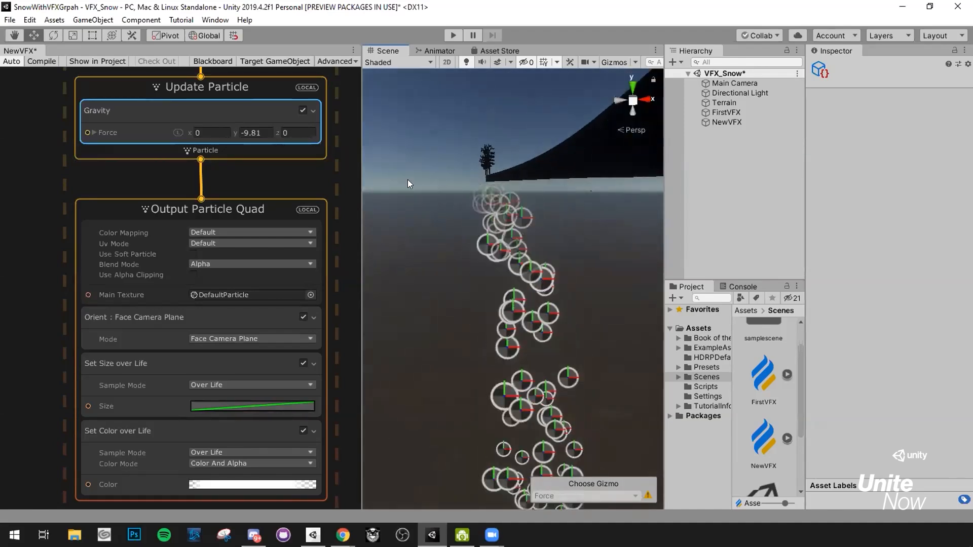
click(249, 133)
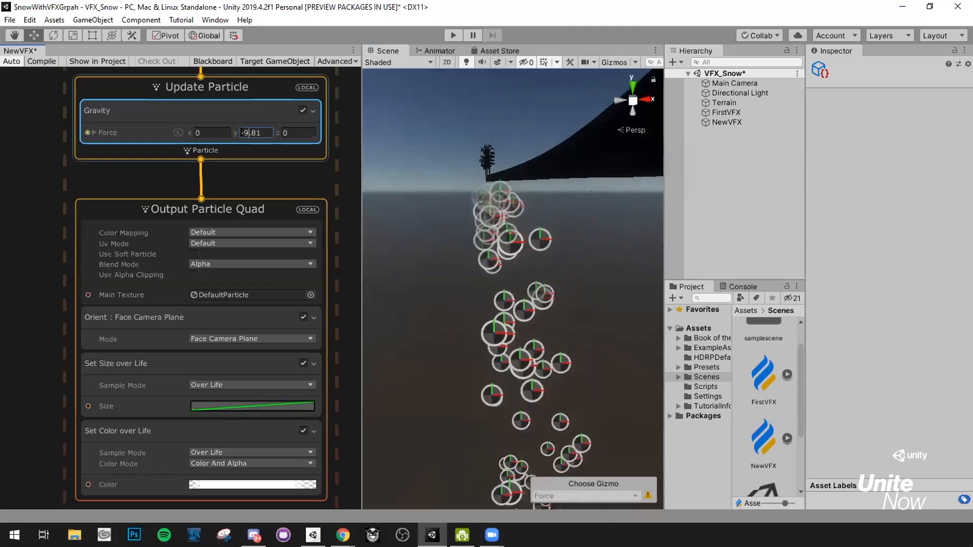
scroll(431, 181, down, 3)
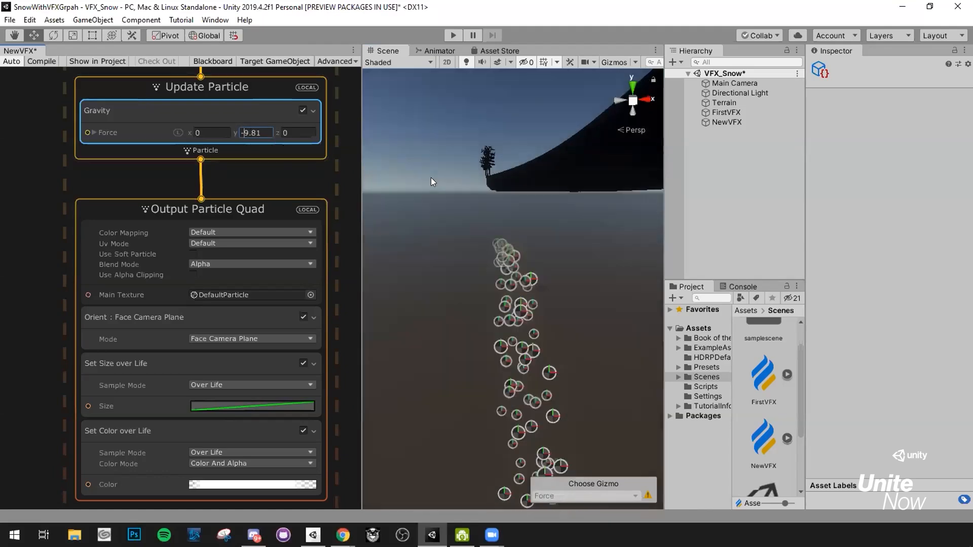
scroll(432, 182, down, 2)
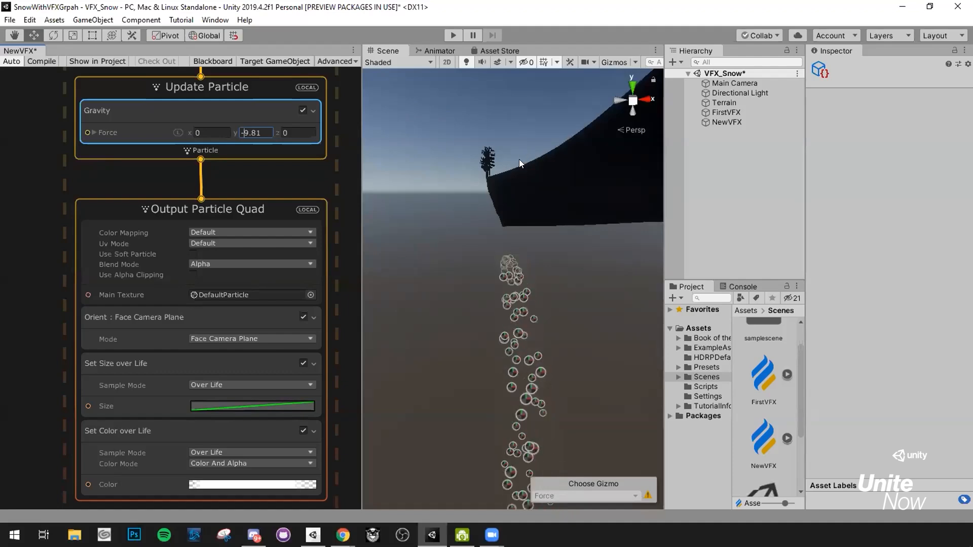
key(BackSpace)
alt+drag(539, 182, 539, 139)
Set the Gravity block's y force to -9.81 and view the particles from different sides.
click(258, 132)
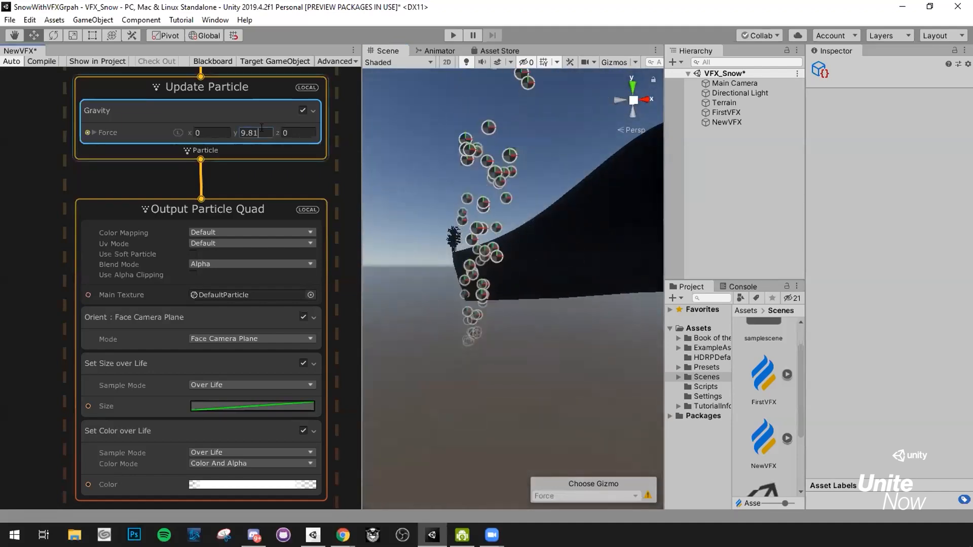
double_click(255, 133)
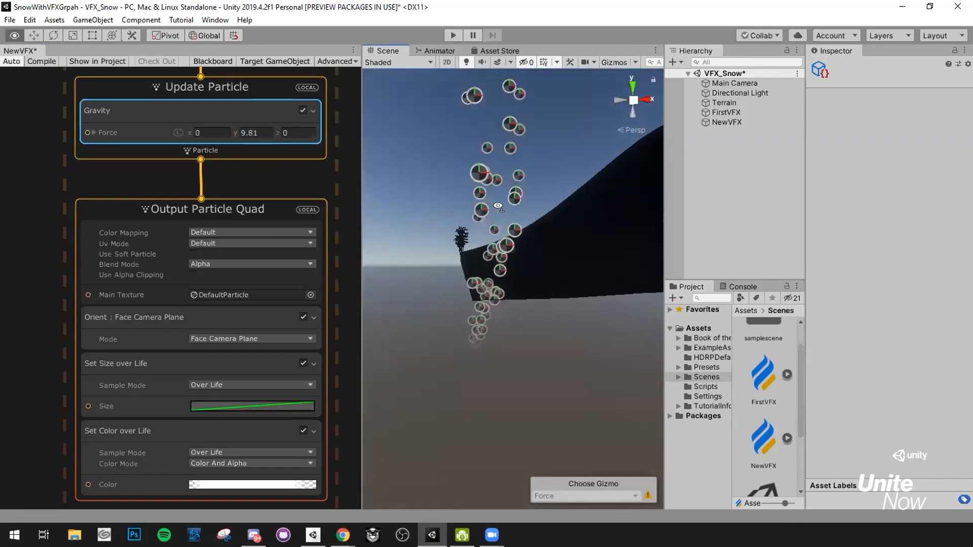
right_drag(510, 199, 490, 198)
text(-)
right_drag(486, 303, 454, 357)
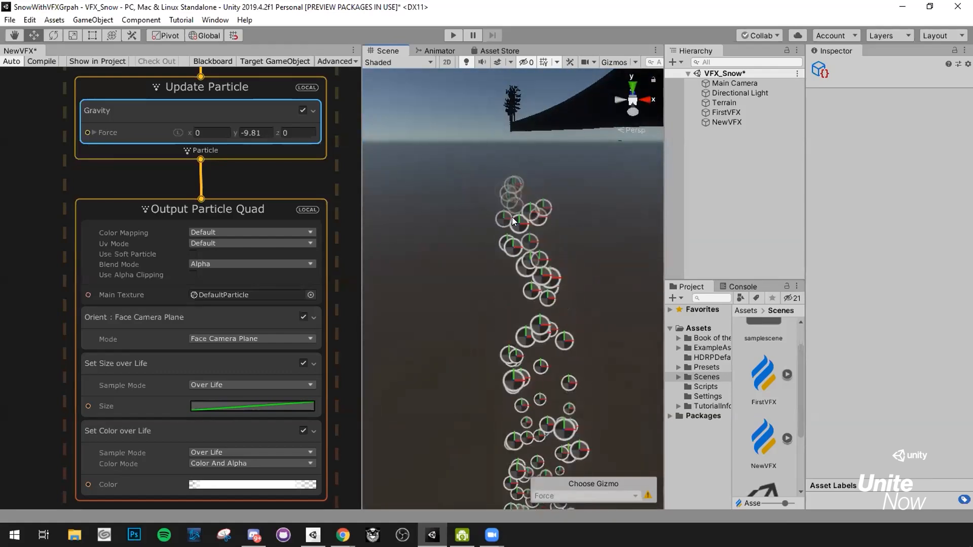
right_drag(487, 197, 531, 189)
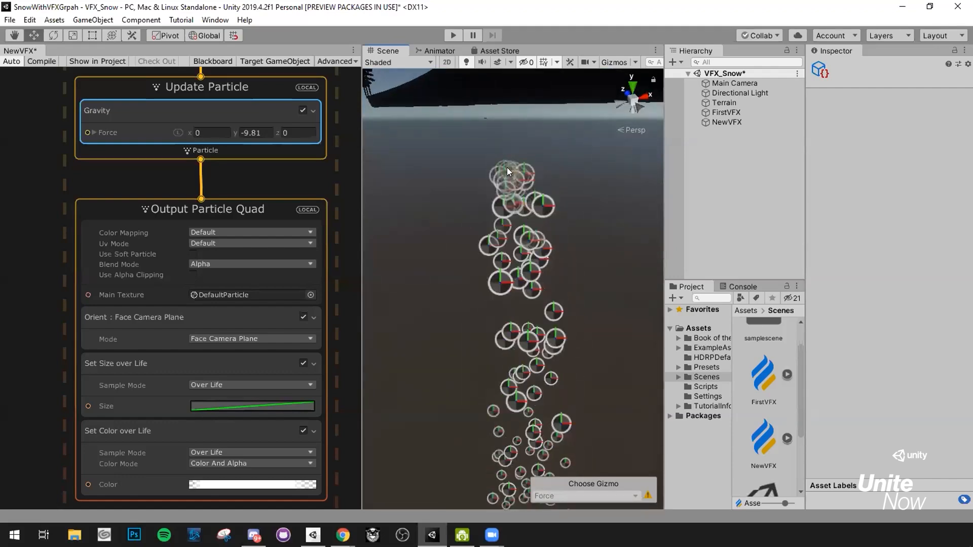
Shorten the random lifetime in the Initialize Particle context to A 0 and B 1, and check the particles under gravity.
click(304, 220)
scroll(303, 221, up, 3)
scroll(303, 218, up, 1)
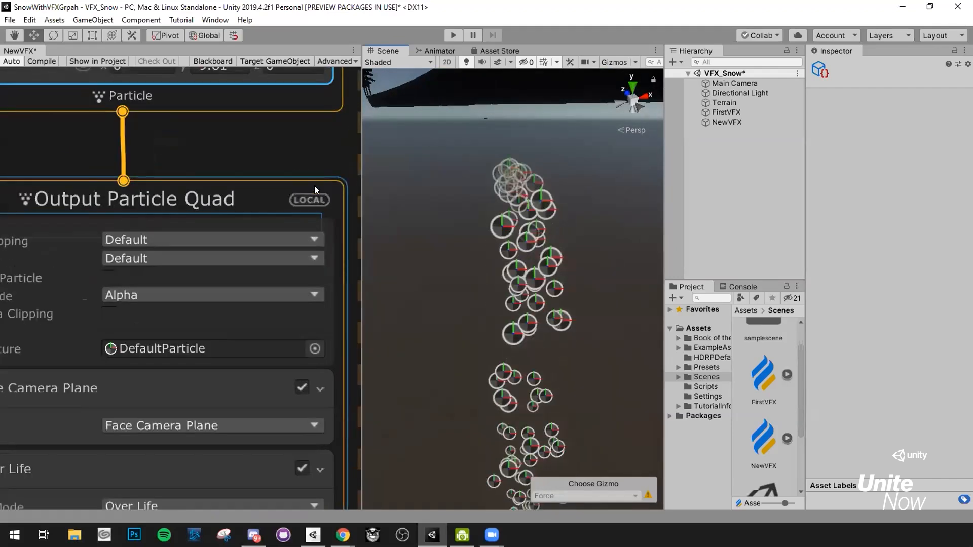
scroll(309, 192, down, 4)
middle_drag(277, 102, 291, 212)
middle_drag(227, 101, 243, 175)
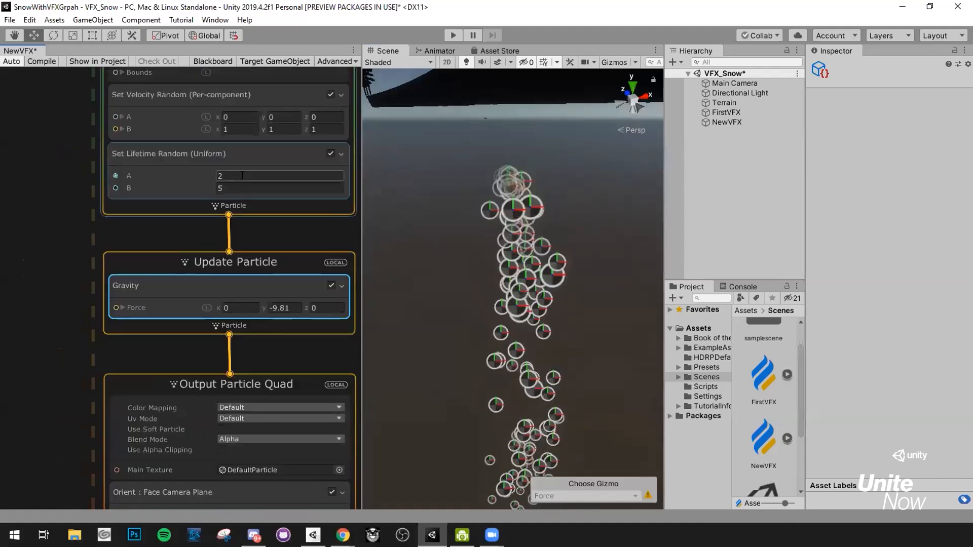
click(243, 175)
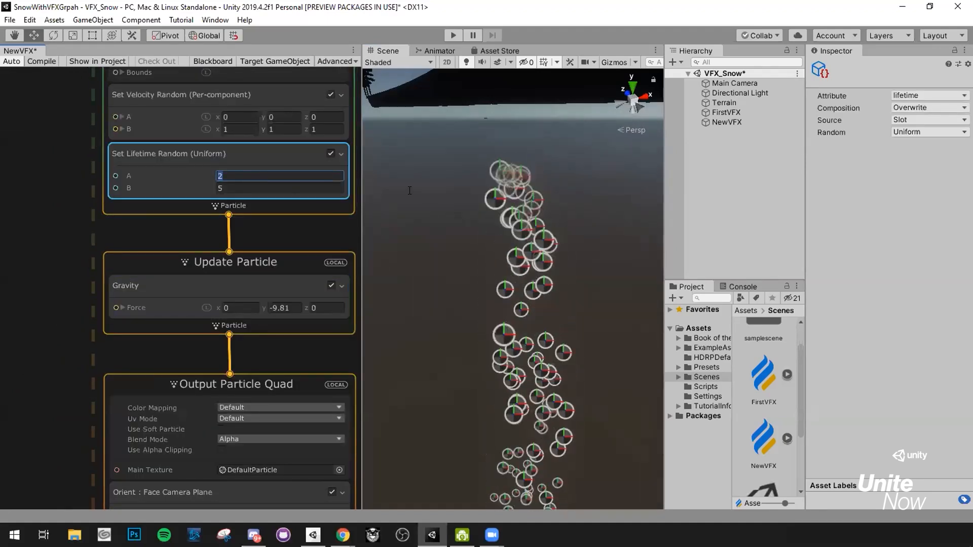
text(0)
click(307, 187)
text(1)
right_drag(489, 193, 484, 226)
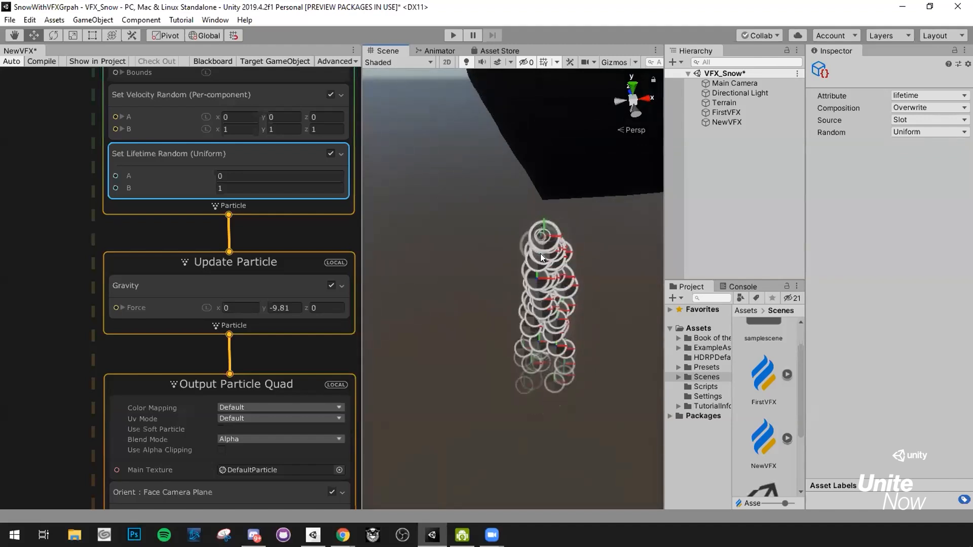
Set the random lifetime in Initialize Particle to A 2 and B 5, save, and check the falling particles in the Scene view.
click(252, 305)
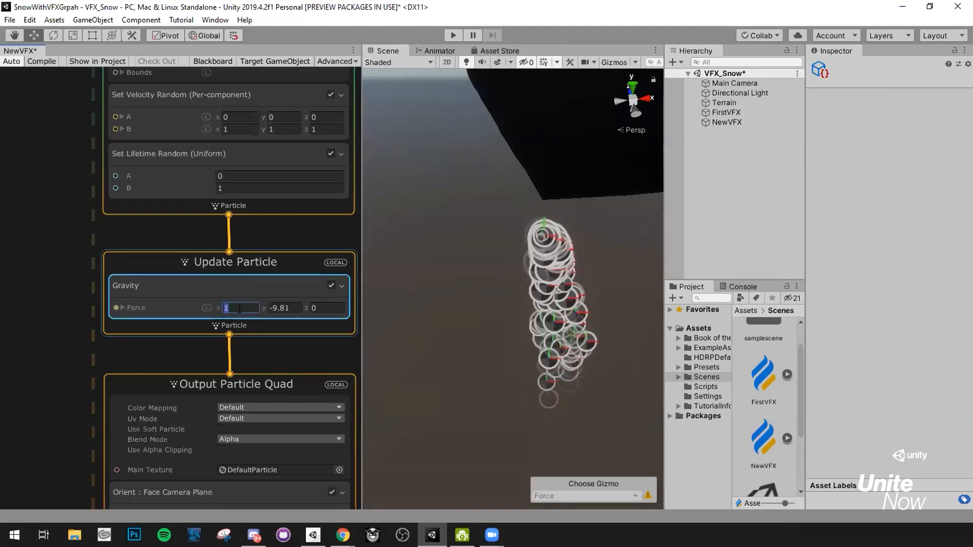
click(248, 177)
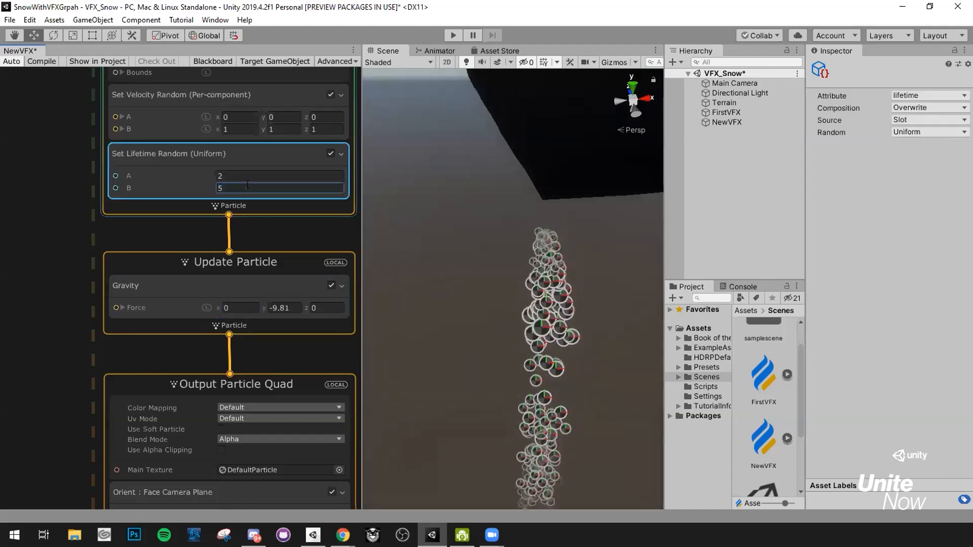
key(ctrl+s)
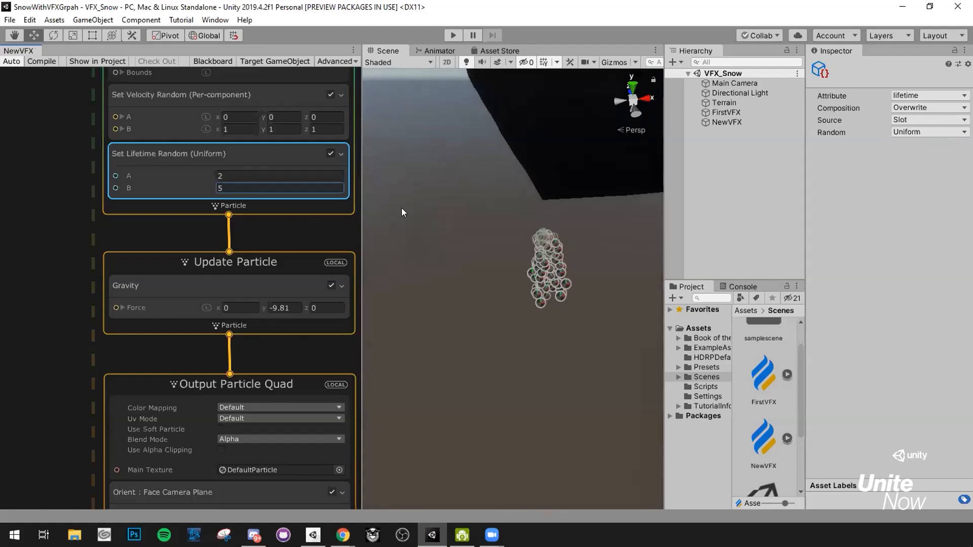
alt+drag(506, 265, 541, 280)
alt+drag(501, 226, 350, 177)
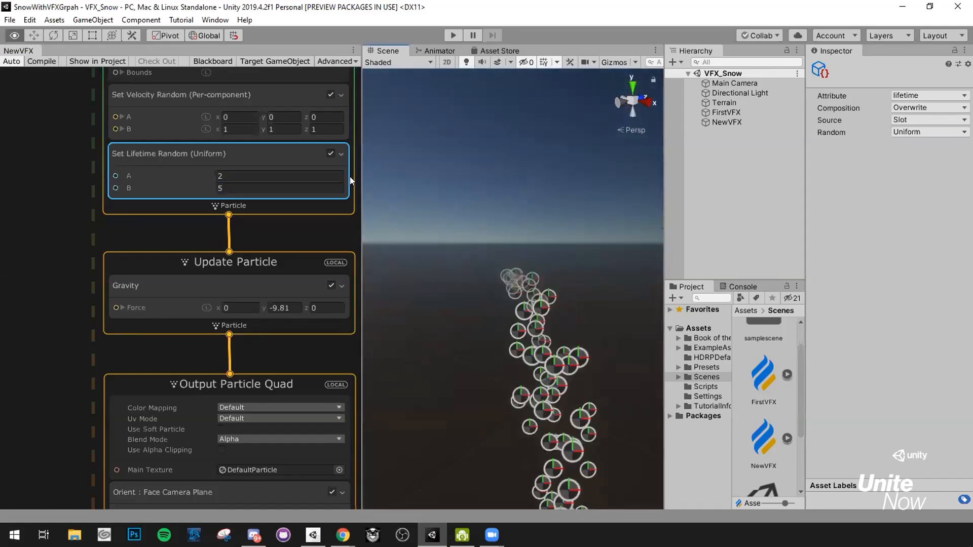
alt+drag(501, 263, 507, 255)
scroll(326, 317, down, 2)
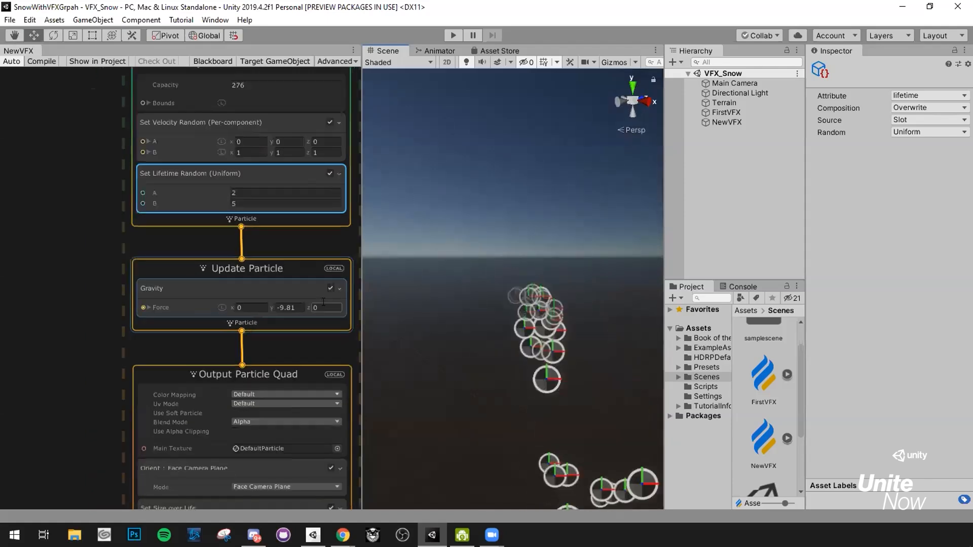
Set the starting colour of the Set Color over Life gradient in Output Particle Quad to yellow, RGB 241, 233, 13.
middle_drag(348, 378, 327, 205)
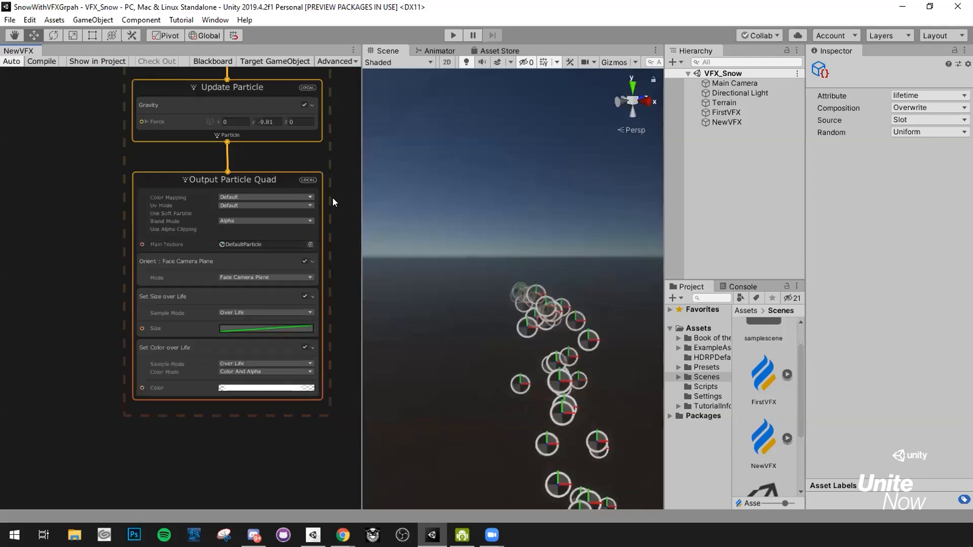
middle_drag(333, 198, 327, 182)
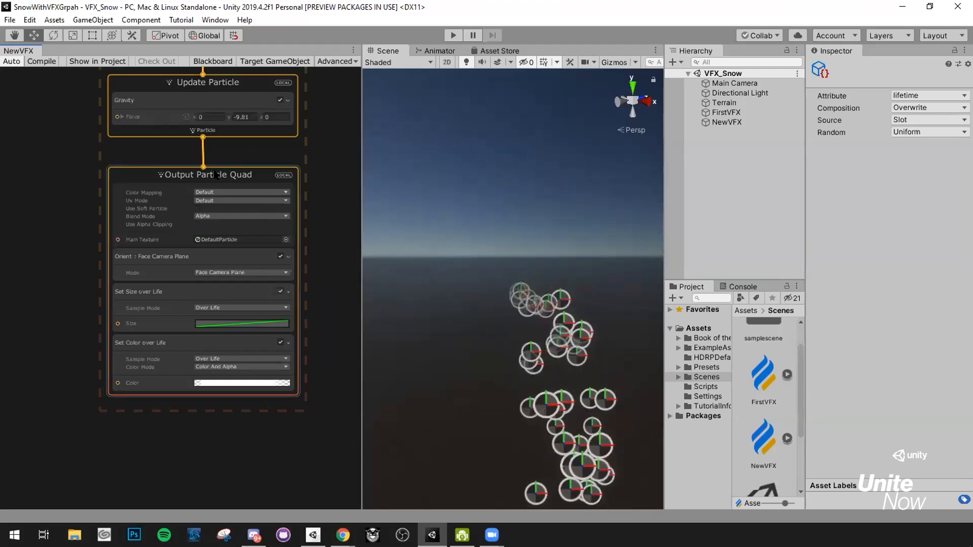
middle_drag(249, 162, 266, 162)
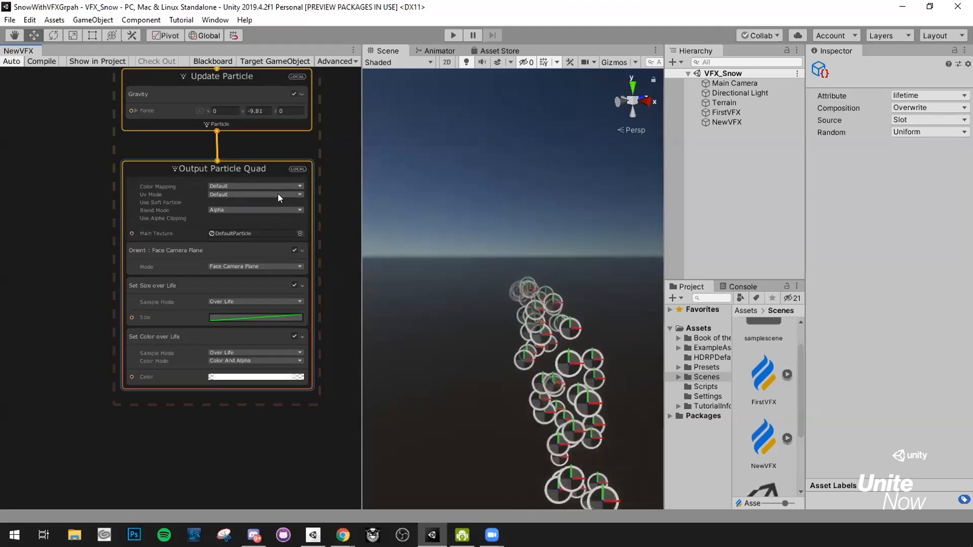
scroll(324, 326, up, 1)
middle_drag(323, 327, 332, 278)
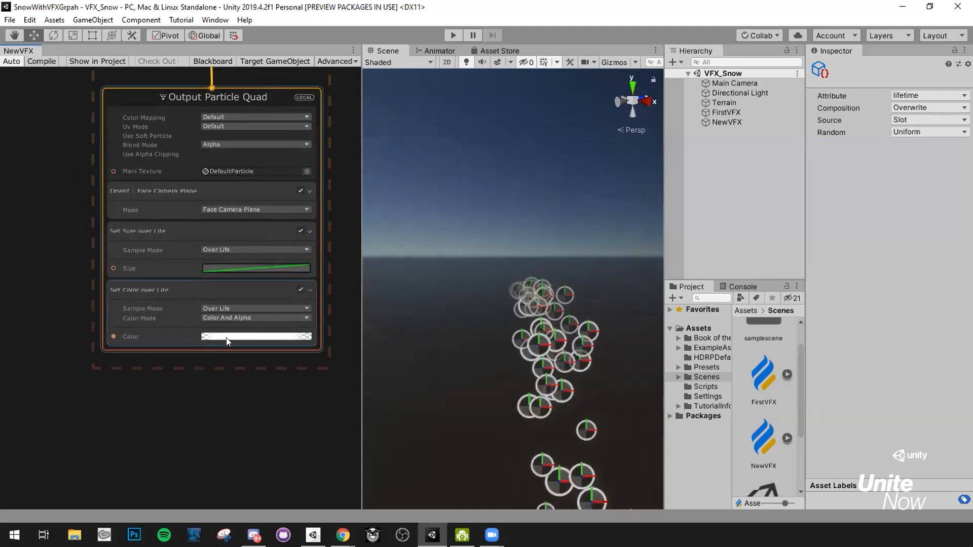
click(226, 338)
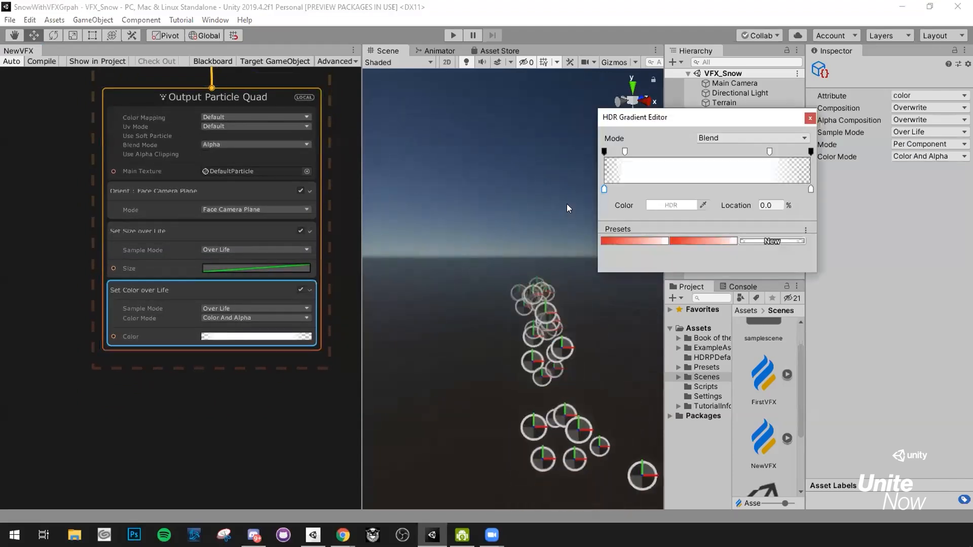
drag(644, 117, 413, 140)
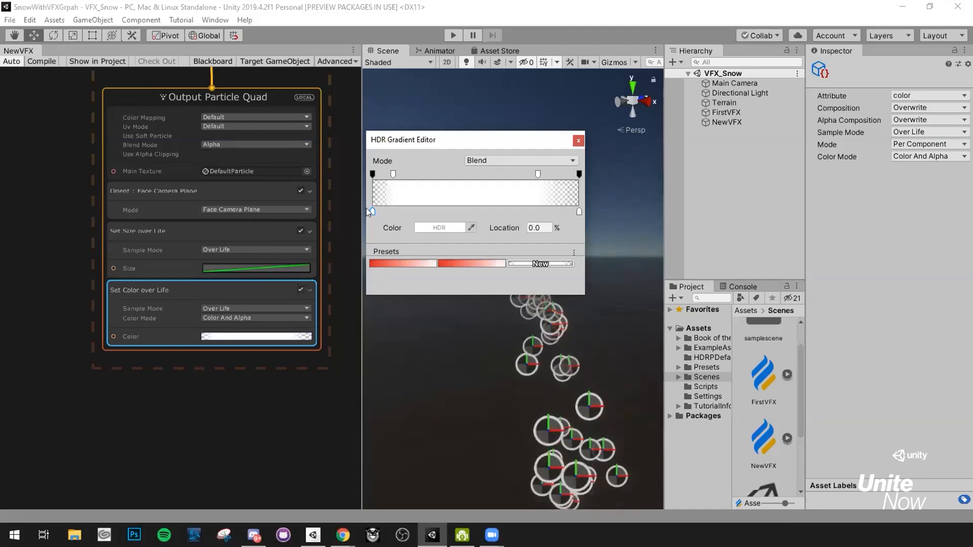
click(448, 231)
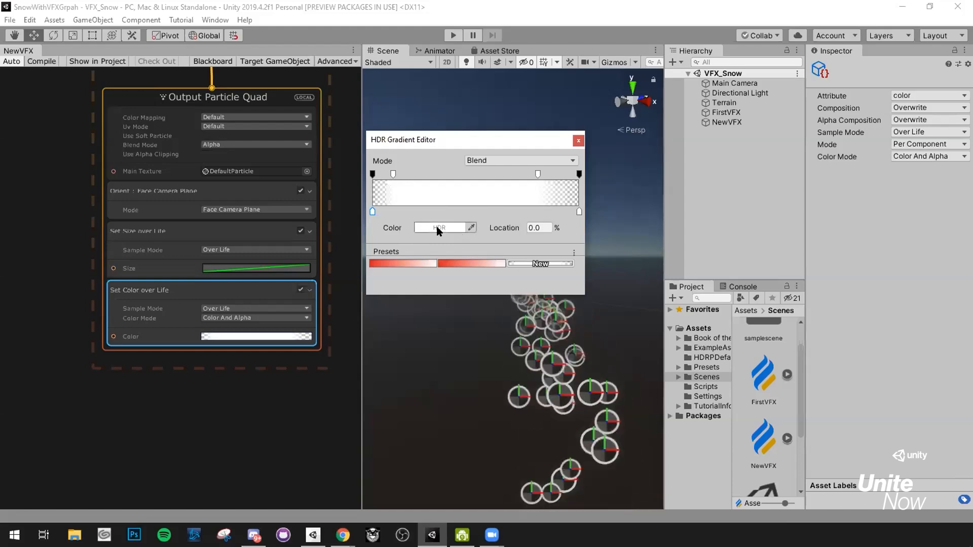
drag(742, 221, 773, 211)
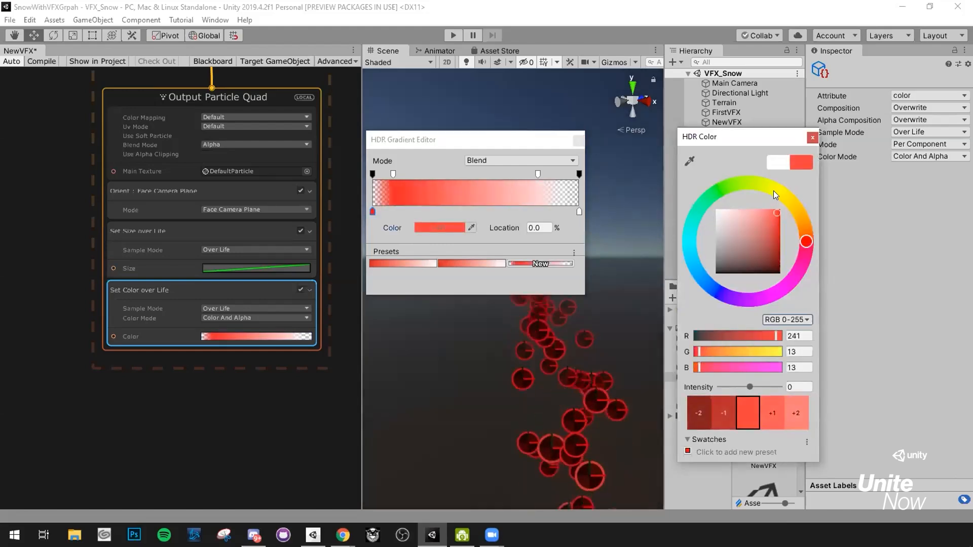
click(779, 191)
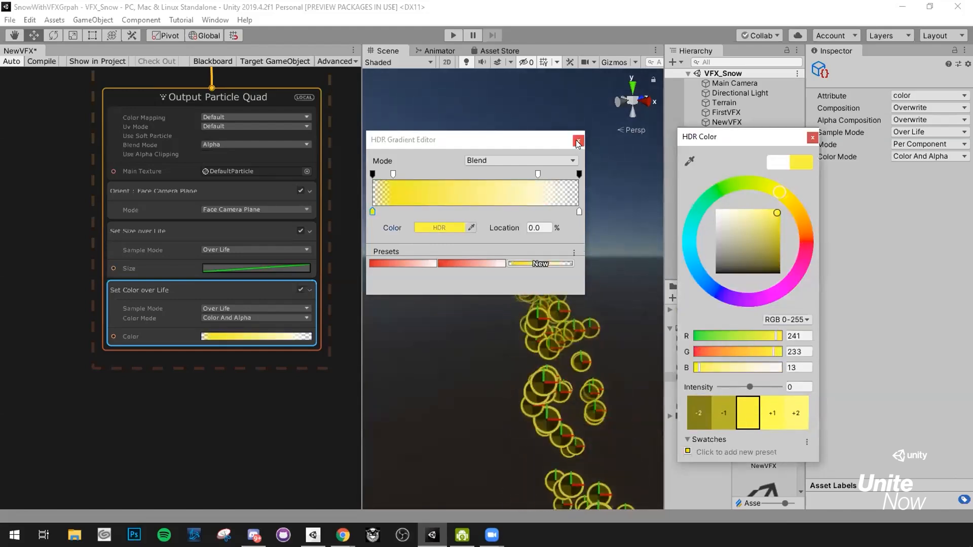
Set the gradient's end colour to cyan, RGB 44, 251, 226, close the editors and view the particle stream in the scene.
click(579, 212)
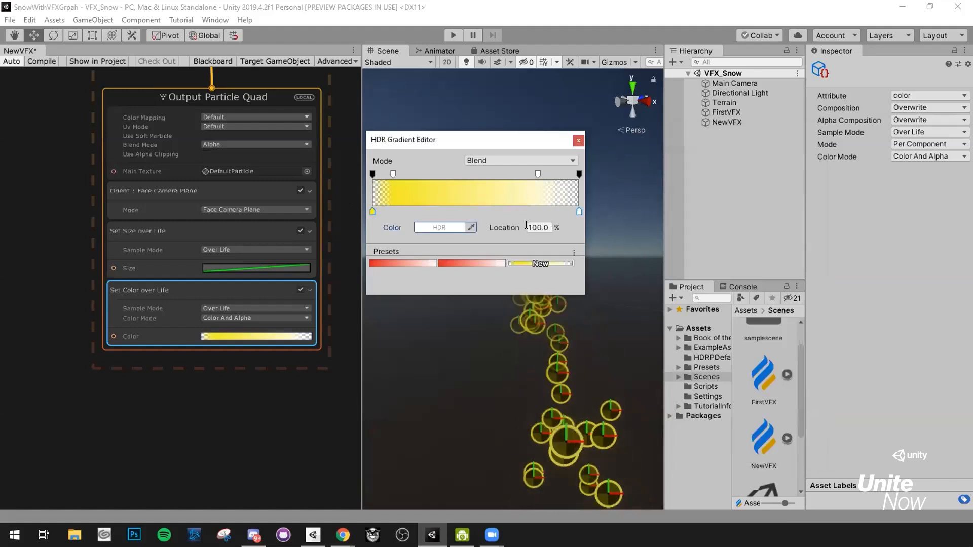
click(441, 228)
click(755, 213)
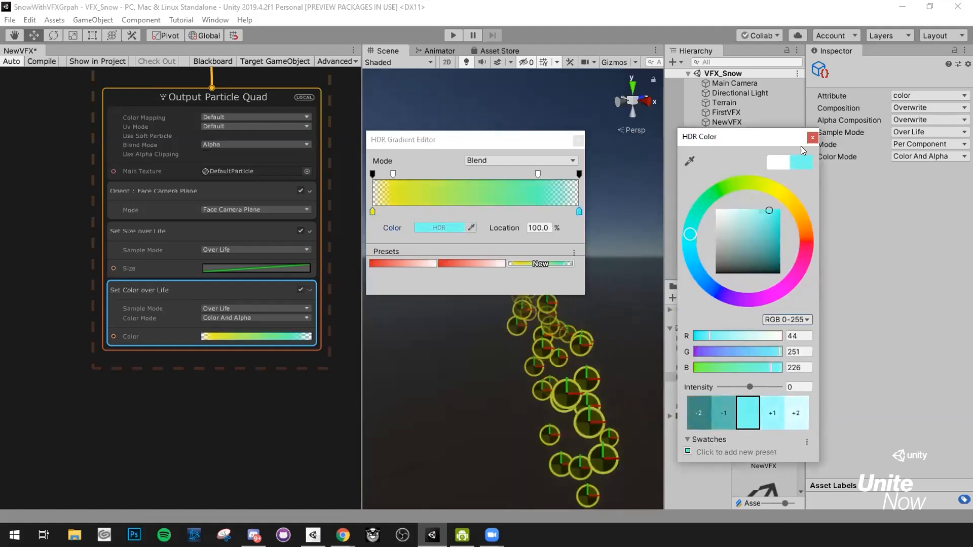
click(812, 137)
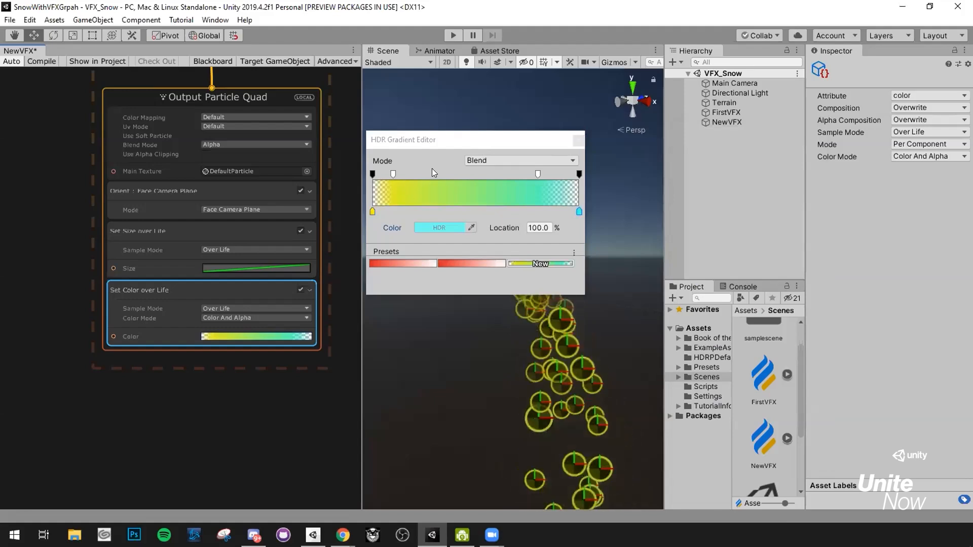
click(579, 141)
right_drag(521, 231, 591, 364)
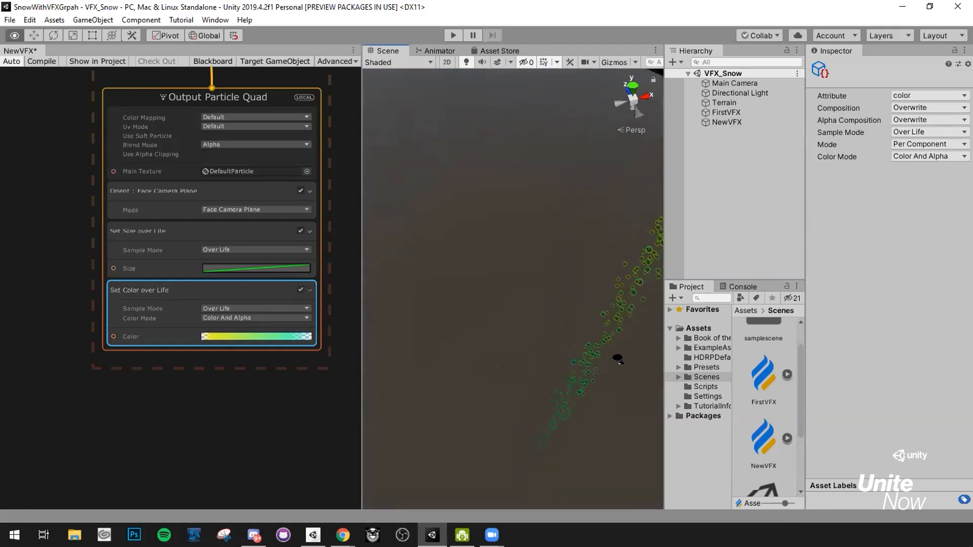
right_drag(644, 348, 332, 182)
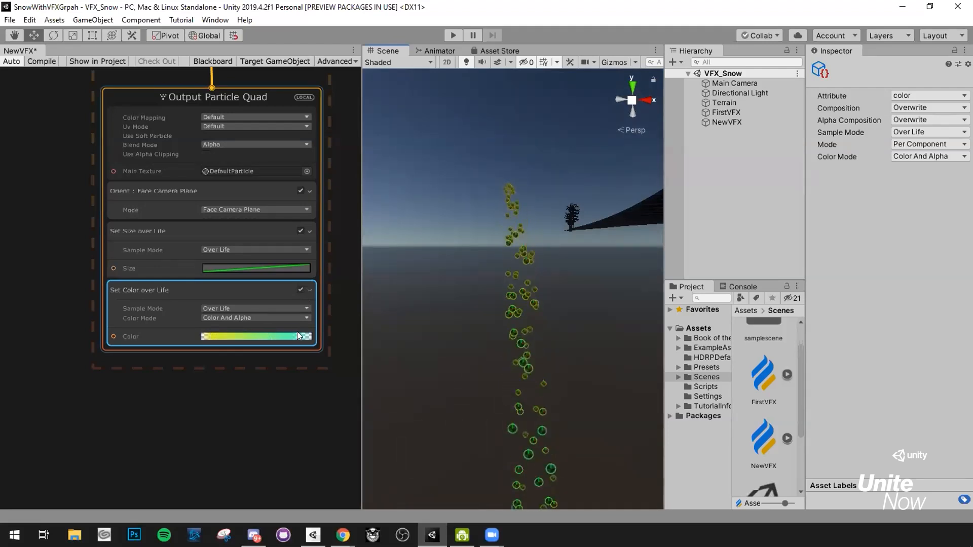
right_drag(516, 246, 456, 299)
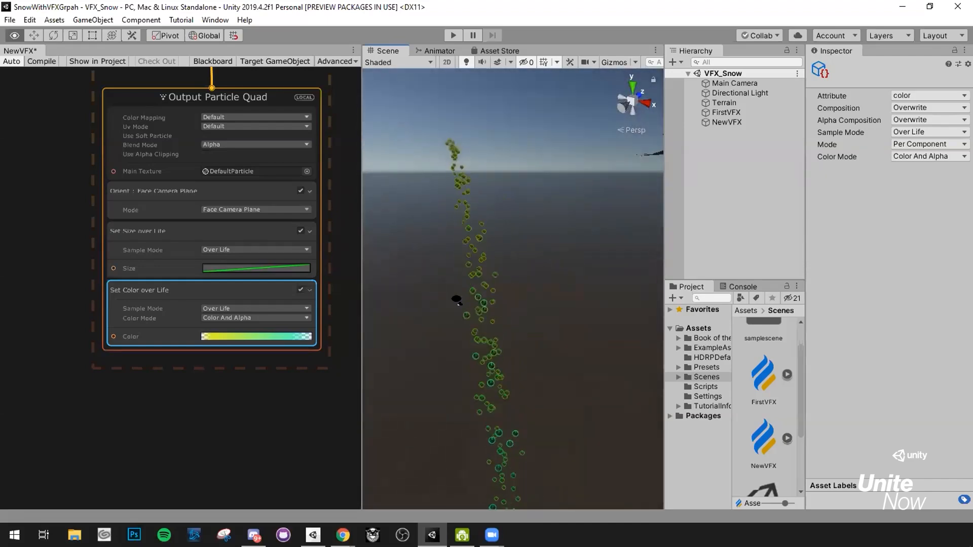
Shorten the random lifetime in Initialize Particle to A 1 and B 3 and check the colour change along the stream.
click(267, 177)
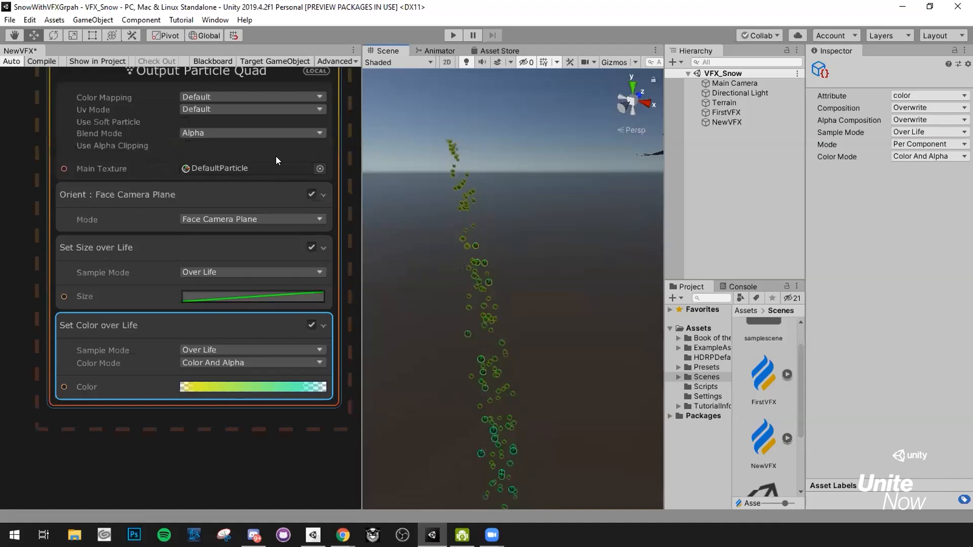
scroll(276, 156, down, 1)
scroll(342, 157, up, 4)
mouse_move(314, 139)
middle_down()
mouse_move(330, 323)
mouse_move(315, 271)
middle_up()
click(294, 132)
middle_drag(231, 127, 237, 198)
click(197, 151)
middle_drag(198, 151, 211, 170)
click(206, 206)
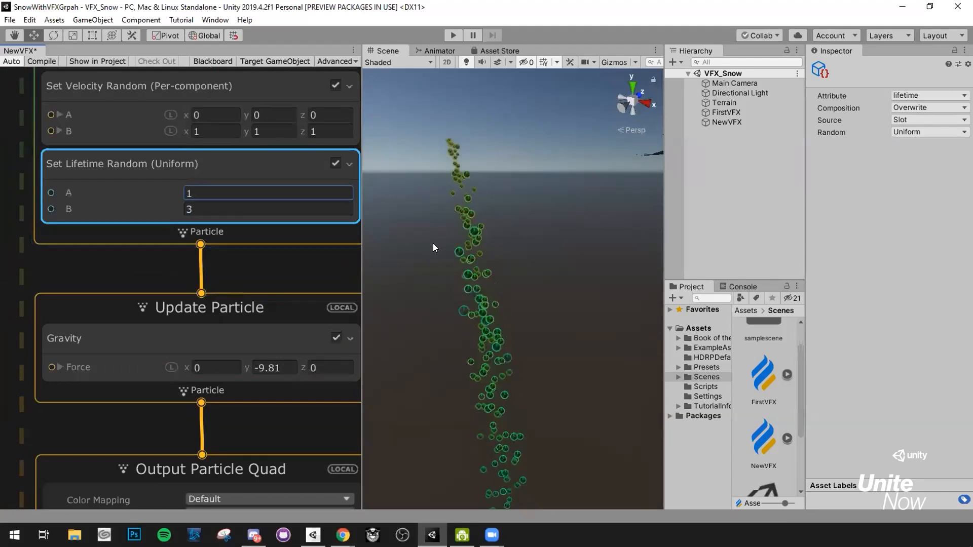
click(311, 234)
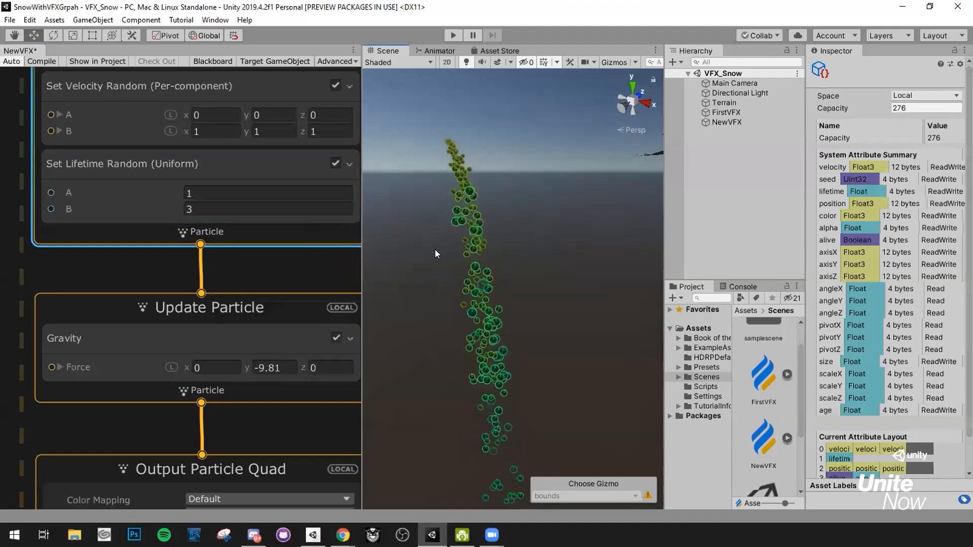
click(448, 309)
right_drag(460, 321, 468, 333)
Set the Gravity block's y force to -1 and view the slower particles in the Scene view.
middle_drag(256, 304, 224, 119)
click(256, 263)
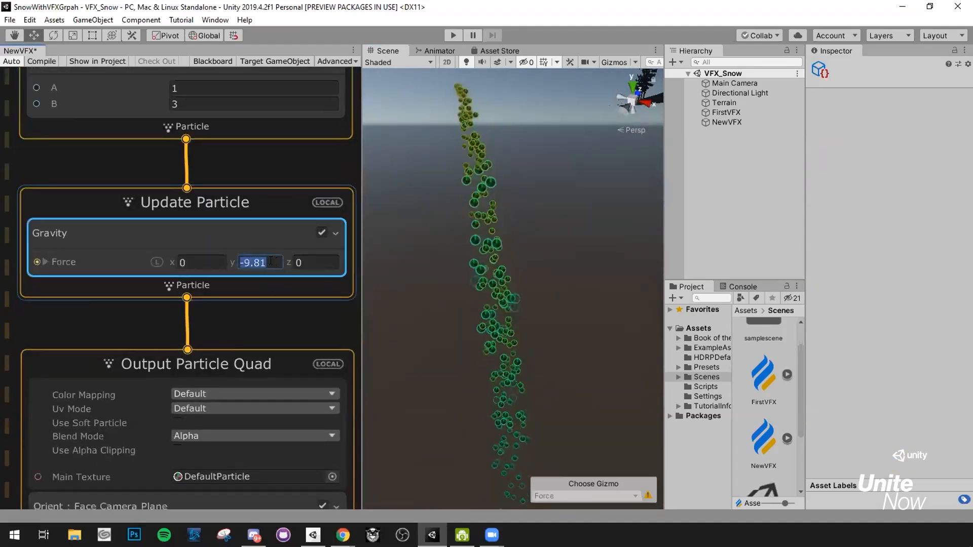
text(-1)
key(Return)
right_drag(477, 161, 534, 104)
key(s)
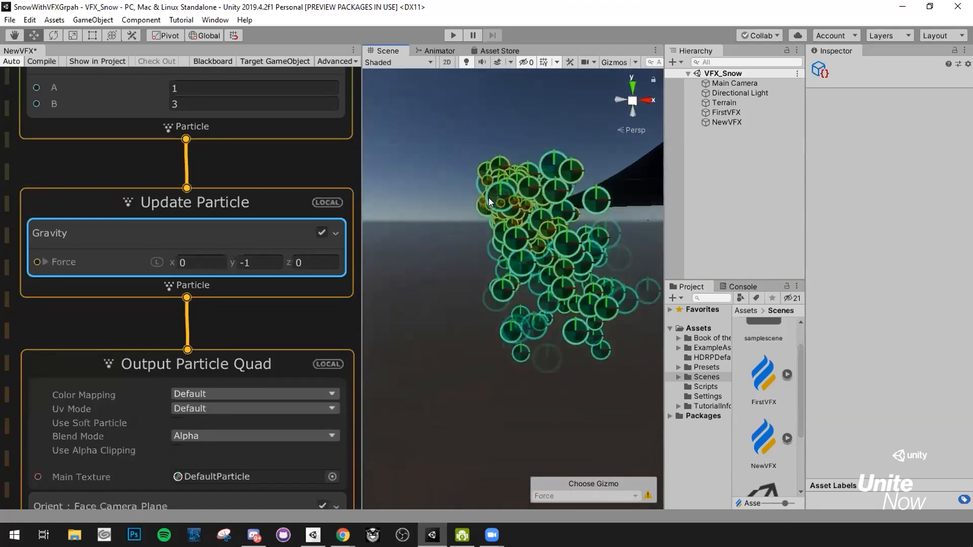
right_drag(606, 256, 553, 332)
key(s)
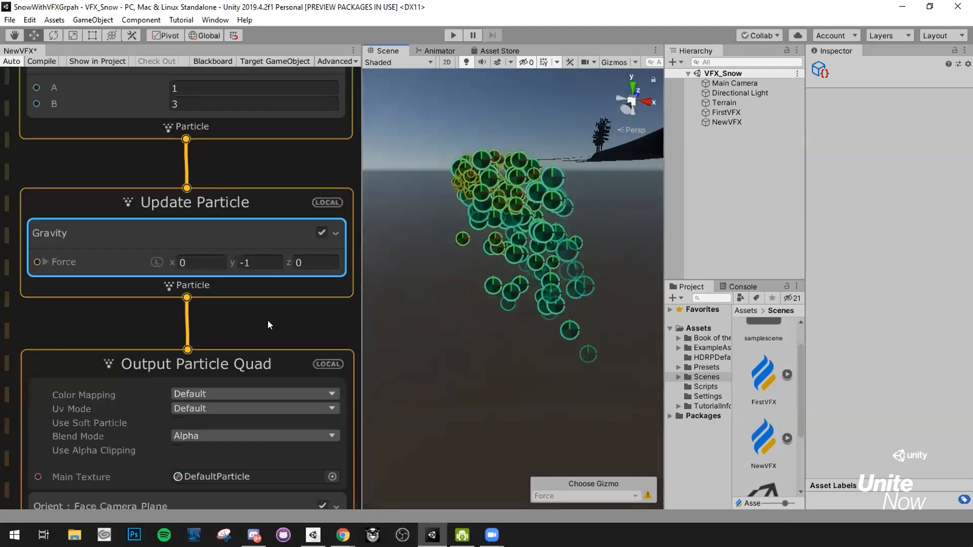
Invert the Set Size over Life curve so particles start large and shrink to almost nothing, and view them in the scene.
middle_drag(283, 499, 274, 314)
middle_drag(275, 440, 301, 254)
middle_drag(297, 315, 278, 302)
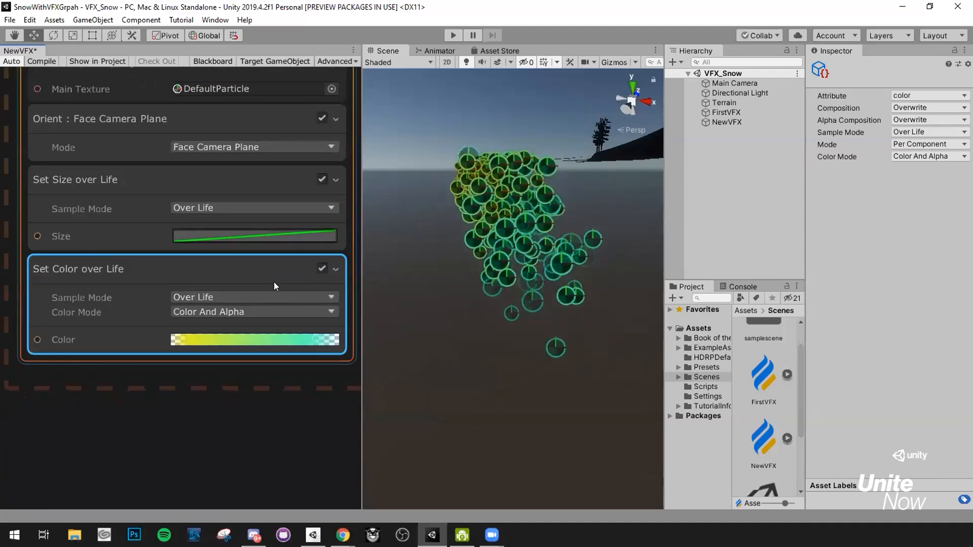
click(219, 237)
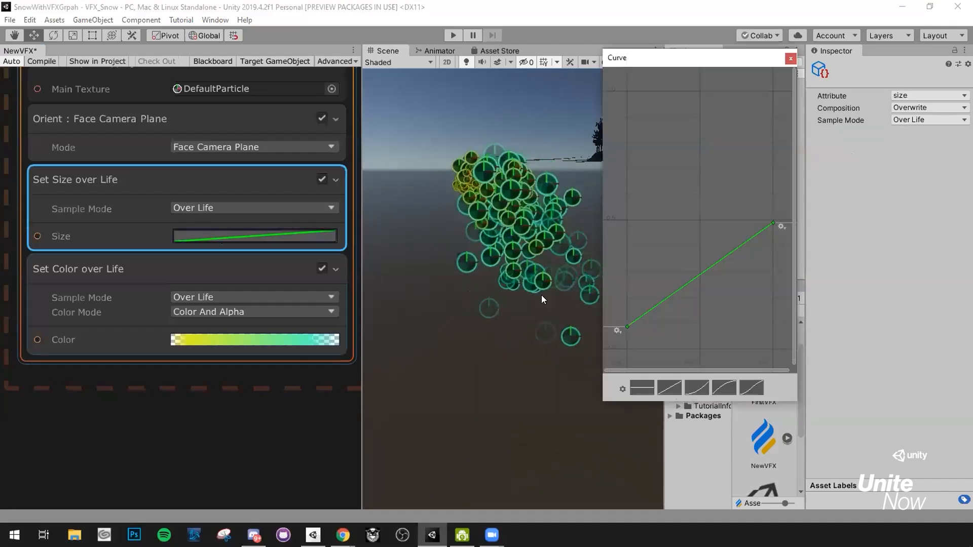
drag(622, 299, 622, 219)
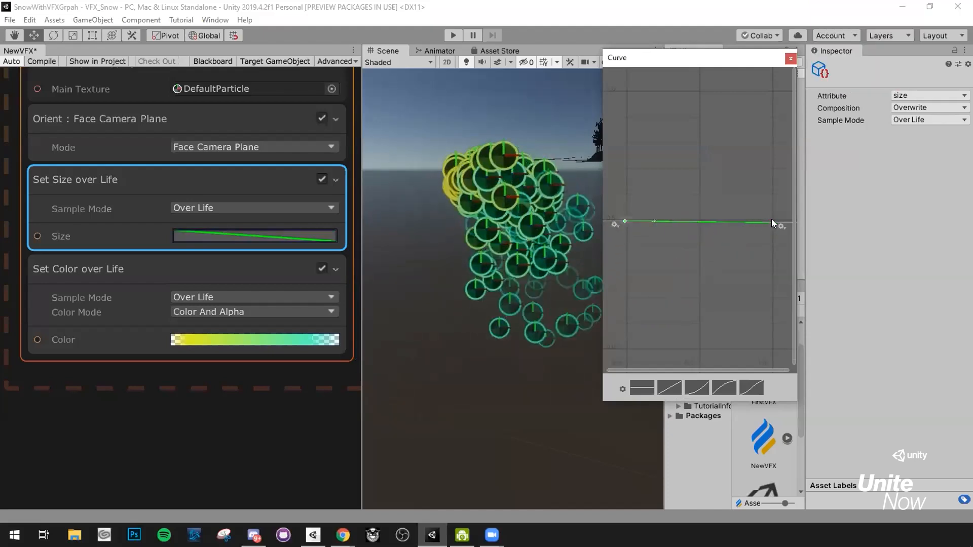
drag(772, 223, 774, 333)
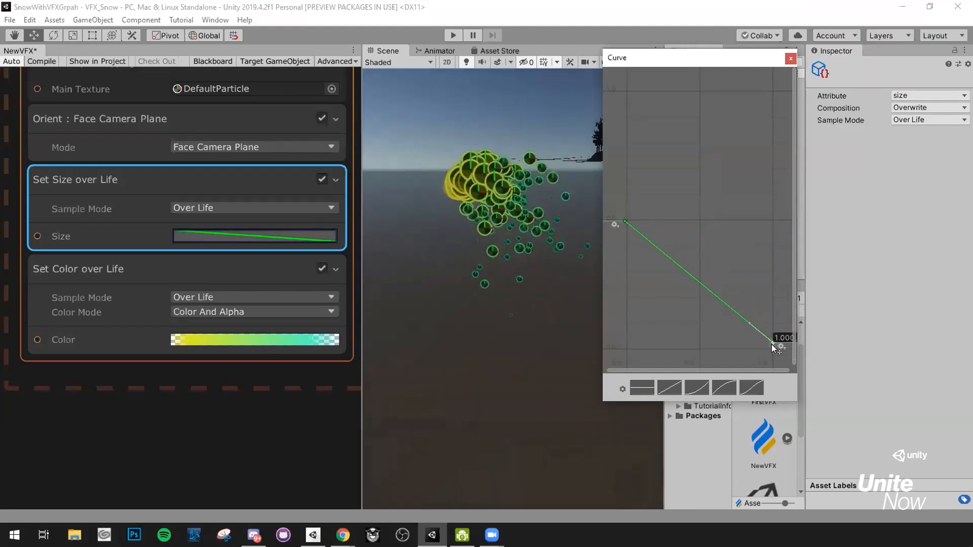
click(790, 58)
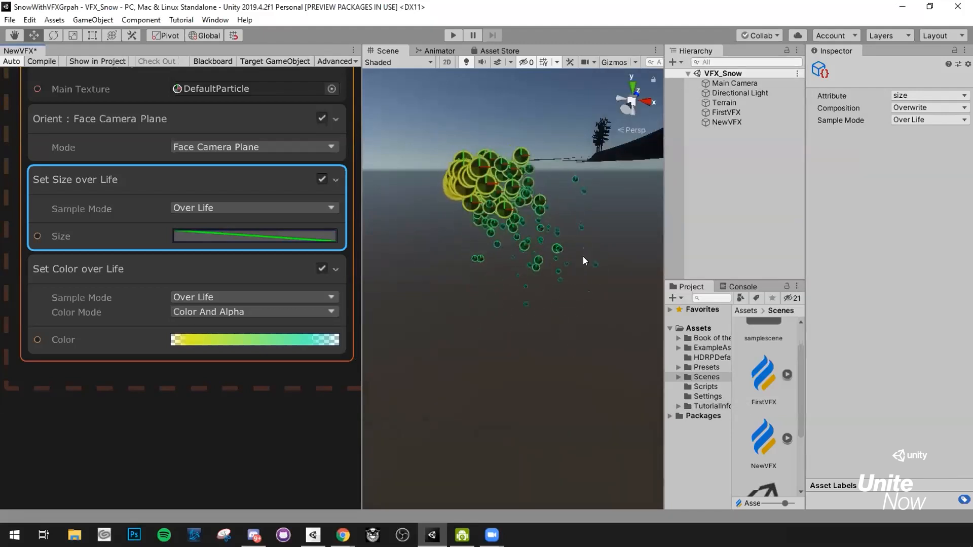
alt+drag(454, 236, 574, 171)
alt+drag(500, 225, 435, 248)
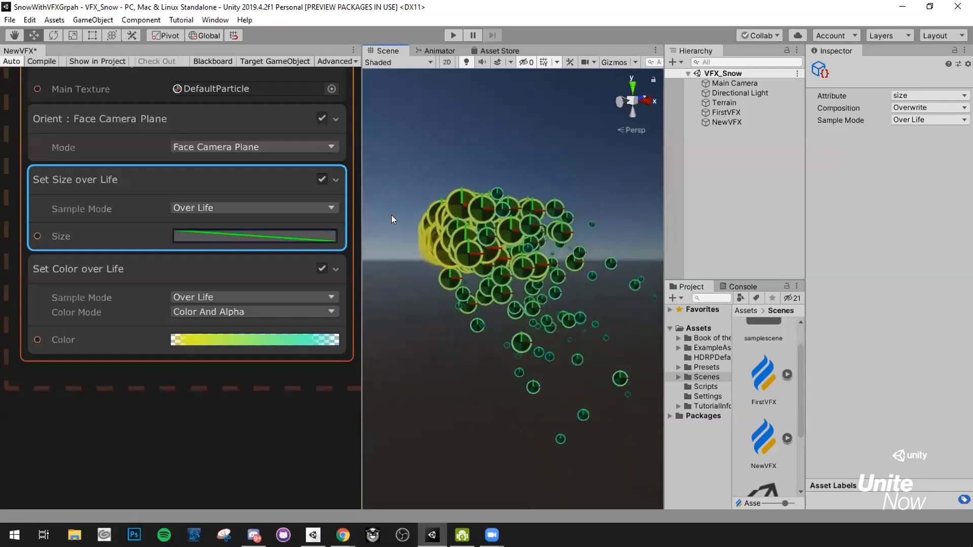
Set the Output Particle Quad's Main Texture to BlackboardFieldExposed and view the retextured particles in the scene.
click(324, 134)
middle_drag(335, 145, 349, 259)
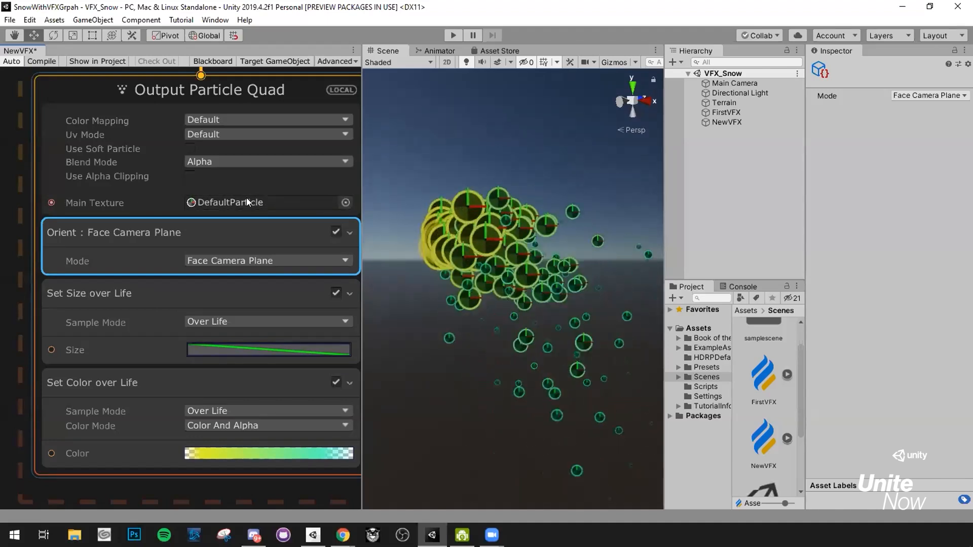
click(345, 203)
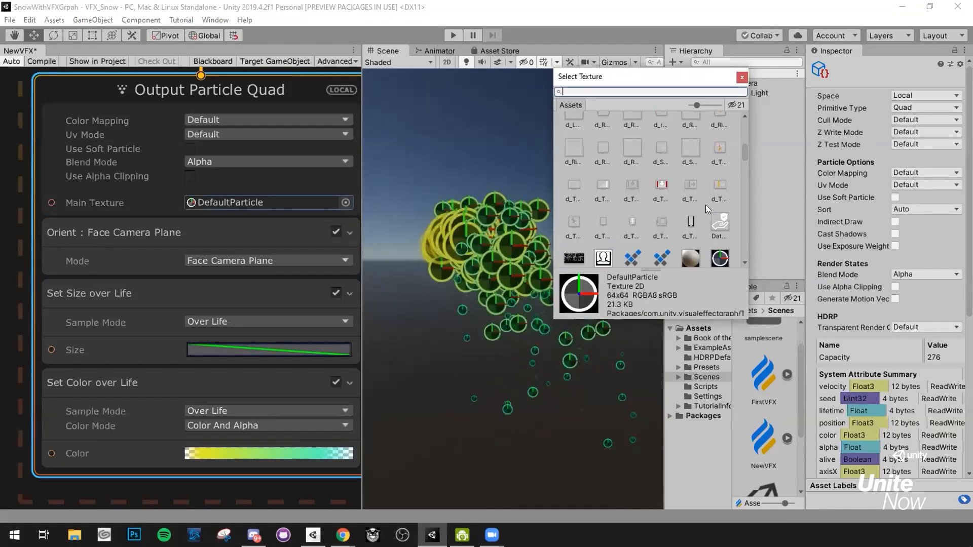
scroll(639, 221, up, 5)
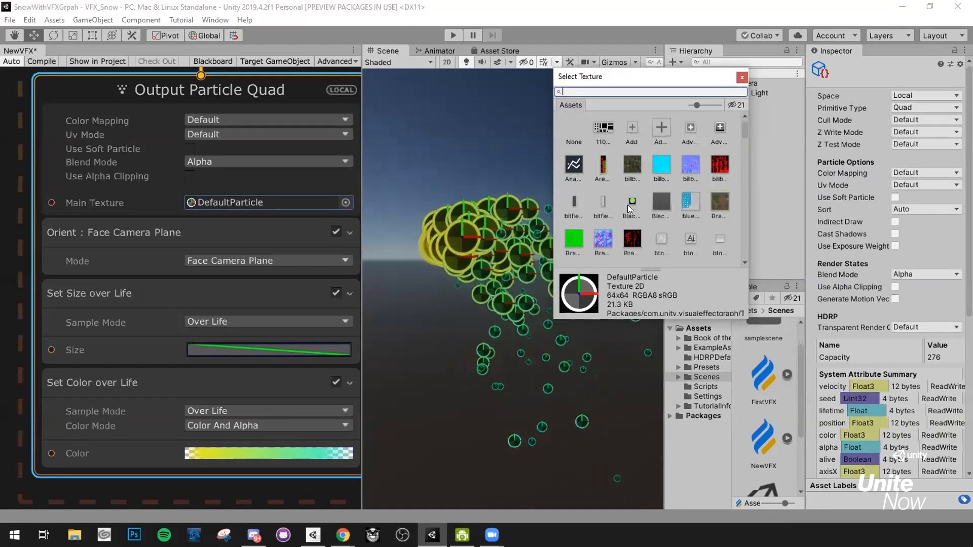
click(627, 205)
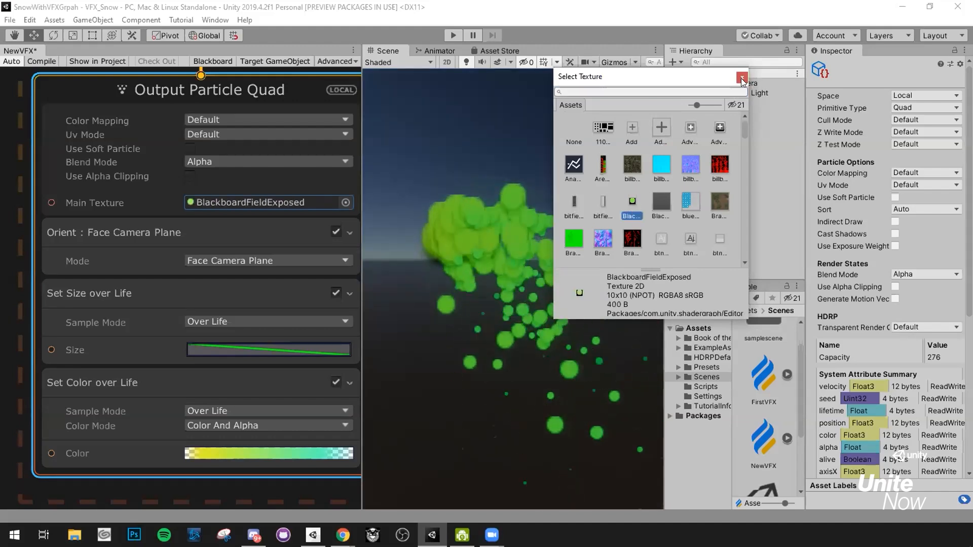
double_click(637, 199)
right_drag(488, 249, 411, 252)
key(w)
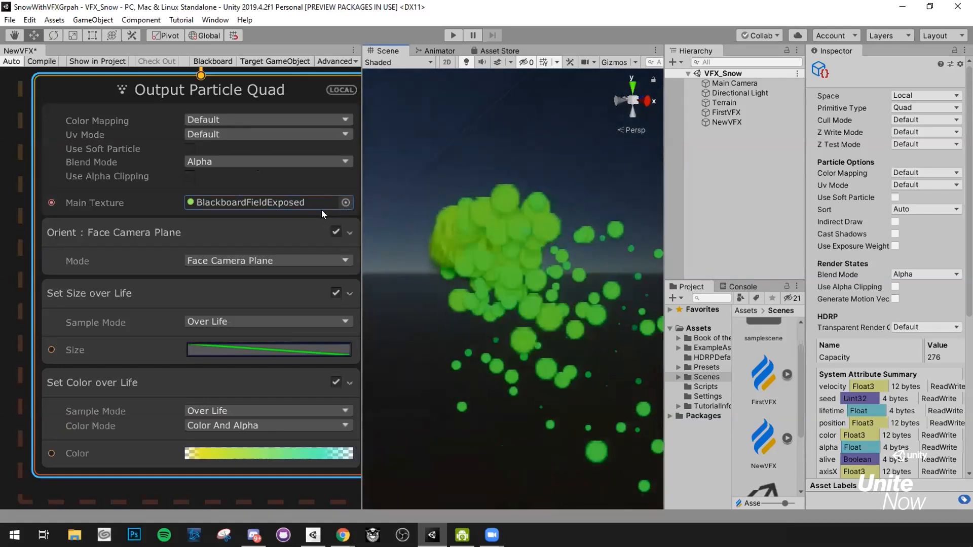
Add a Simple Swarm Particle System beside the existing system in the NewVFX graph and view it in the scene.
scroll(323, 208, down, 8)
scroll(274, 232, down, 6)
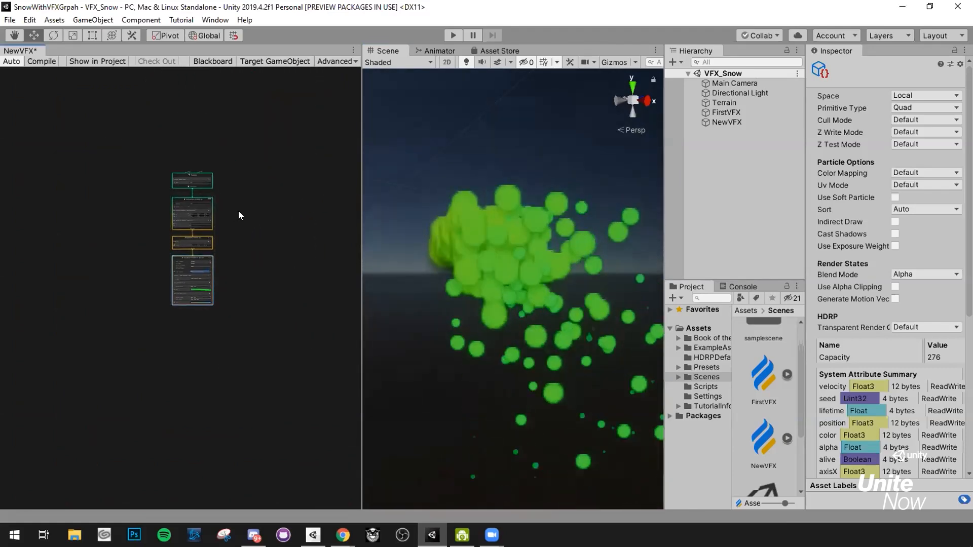
middle_drag(238, 211, 225, 208)
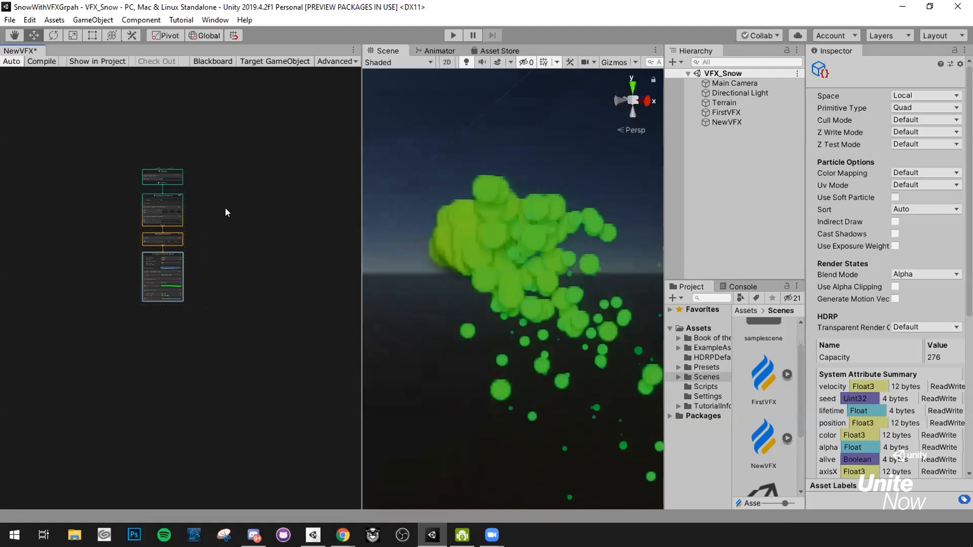
right_click(249, 199)
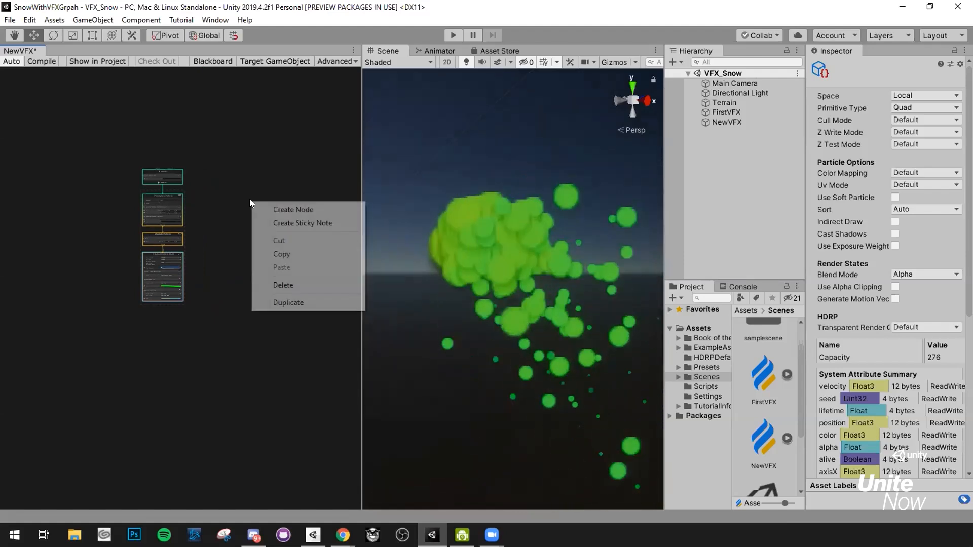
right_click(228, 181)
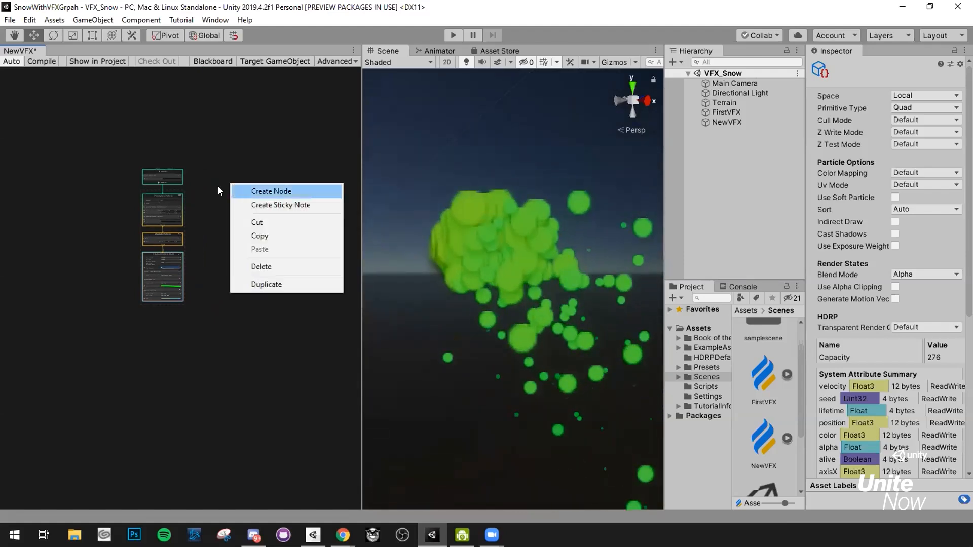
right_click(246, 161)
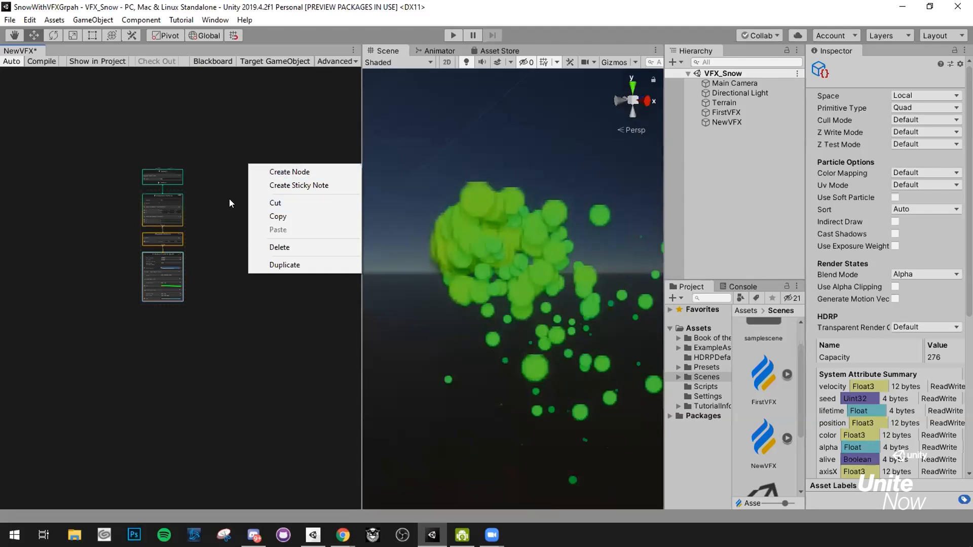
click(270, 172)
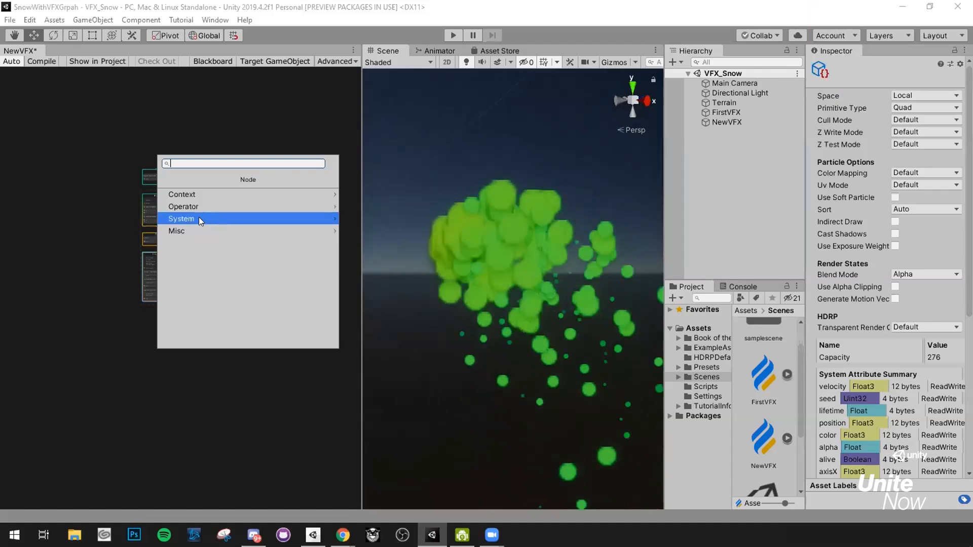
click(250, 218)
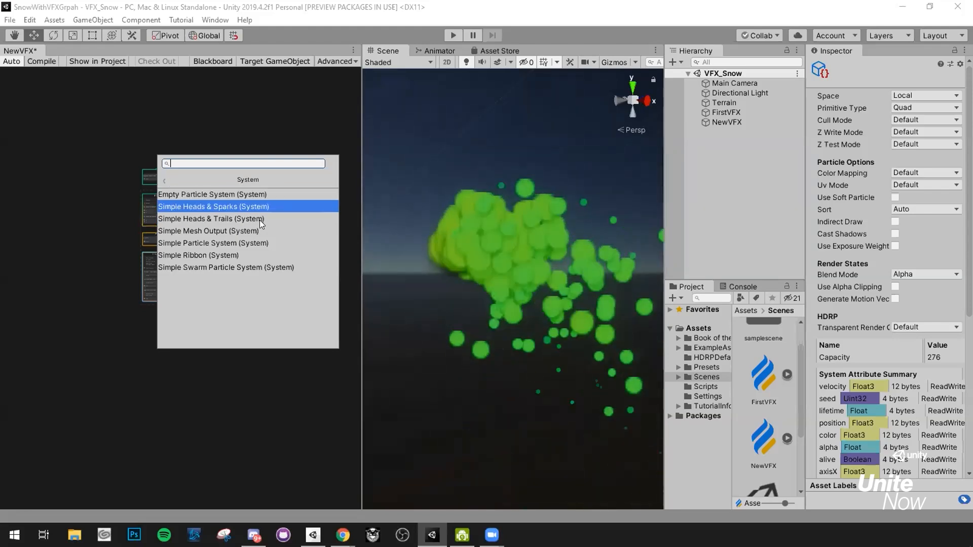
click(204, 266)
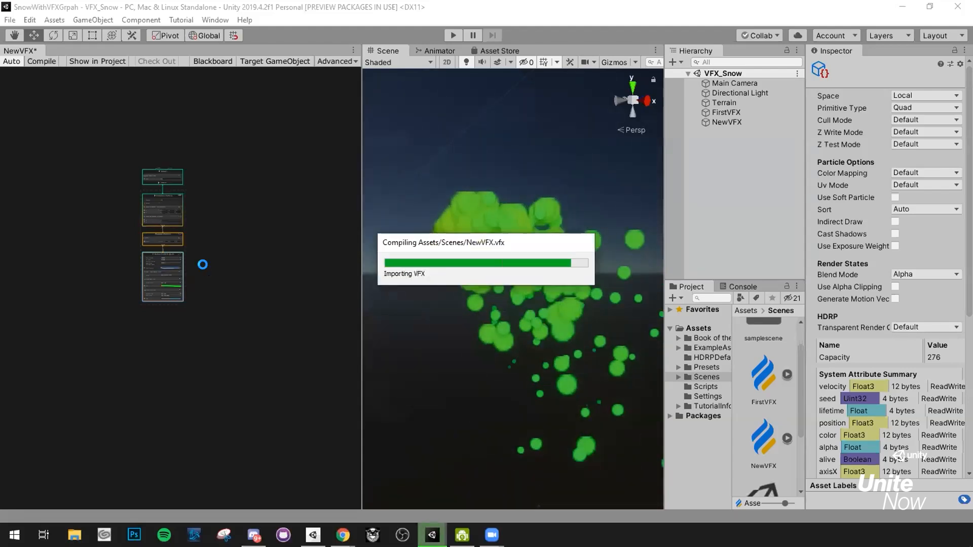
alt+drag(536, 242, 195, 169)
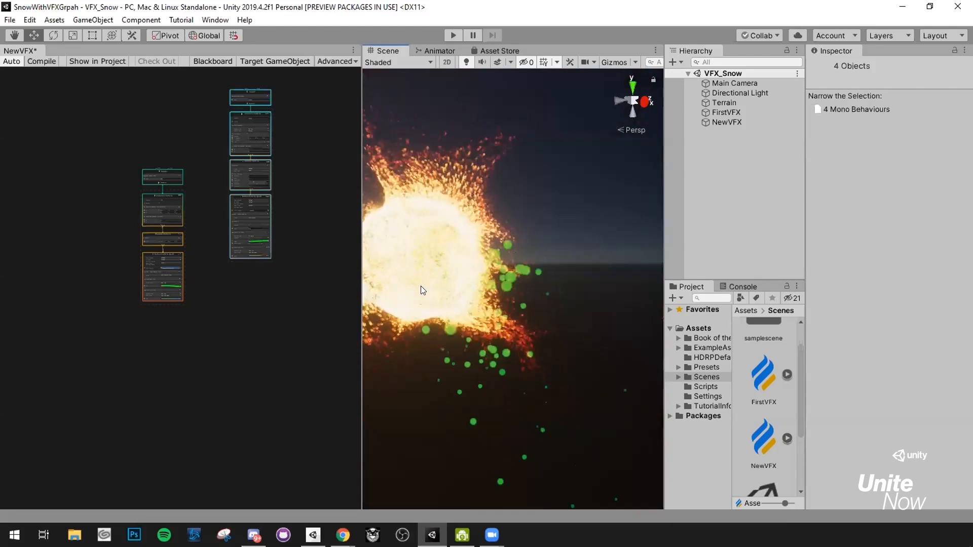
middle_drag(512, 256, 483, 247)
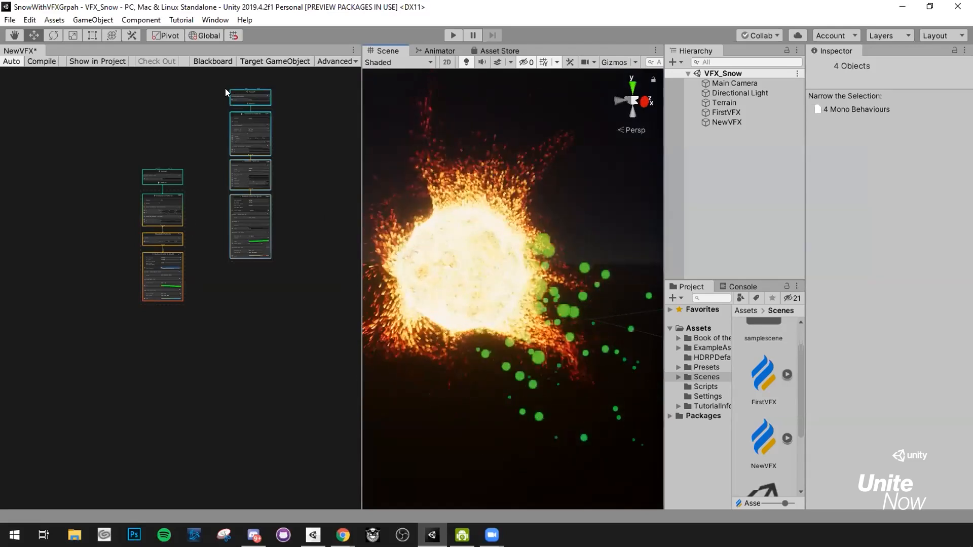
middle_drag(500, 241, 466, 312)
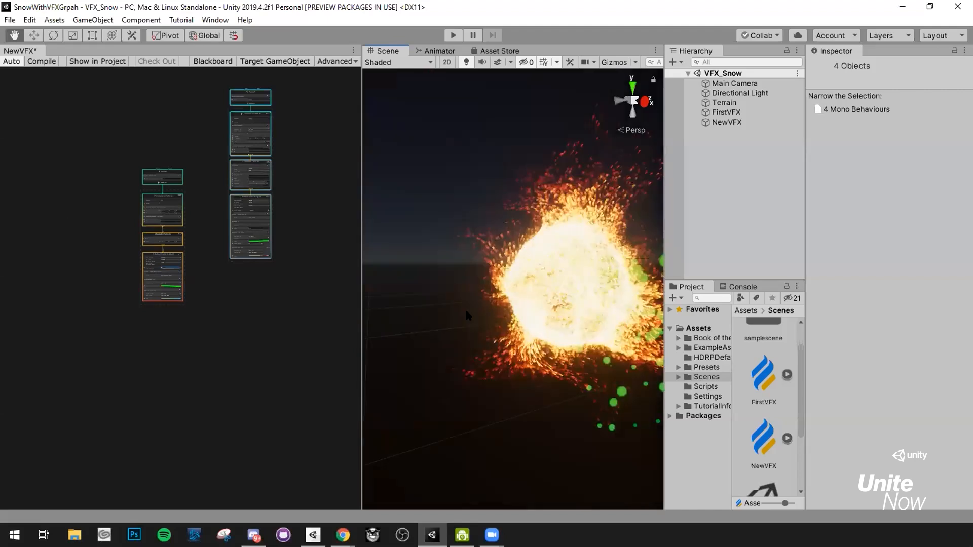
right_drag(466, 315, 530, 319)
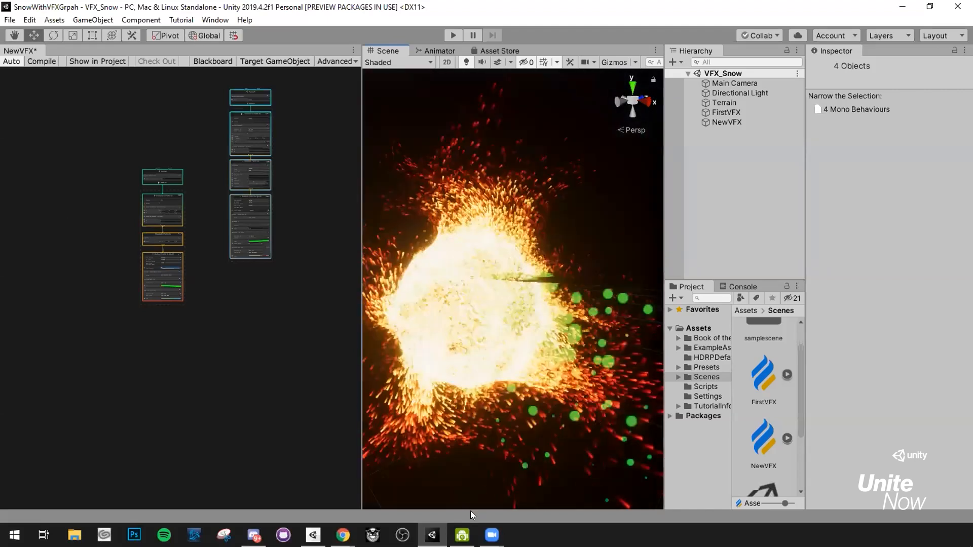
mouse_move(492, 535)
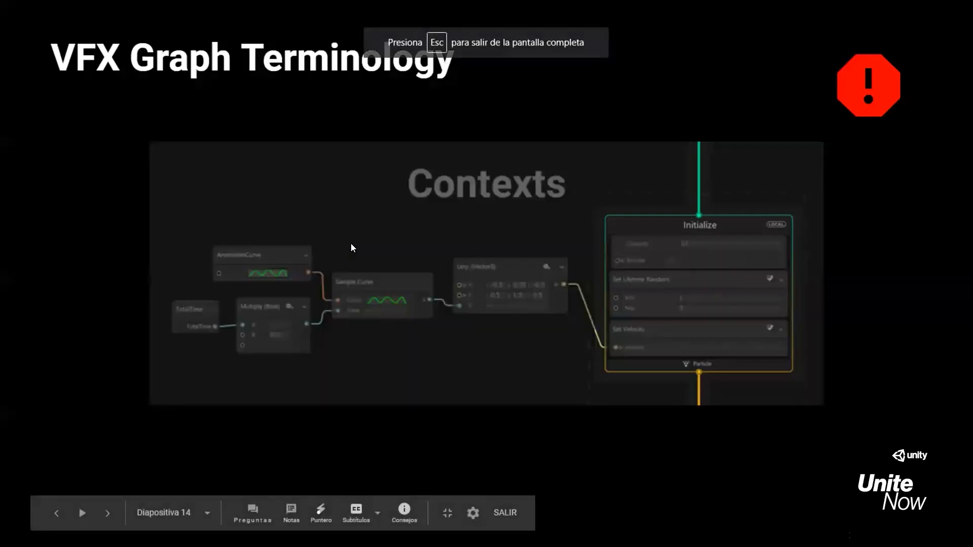
key(Right)
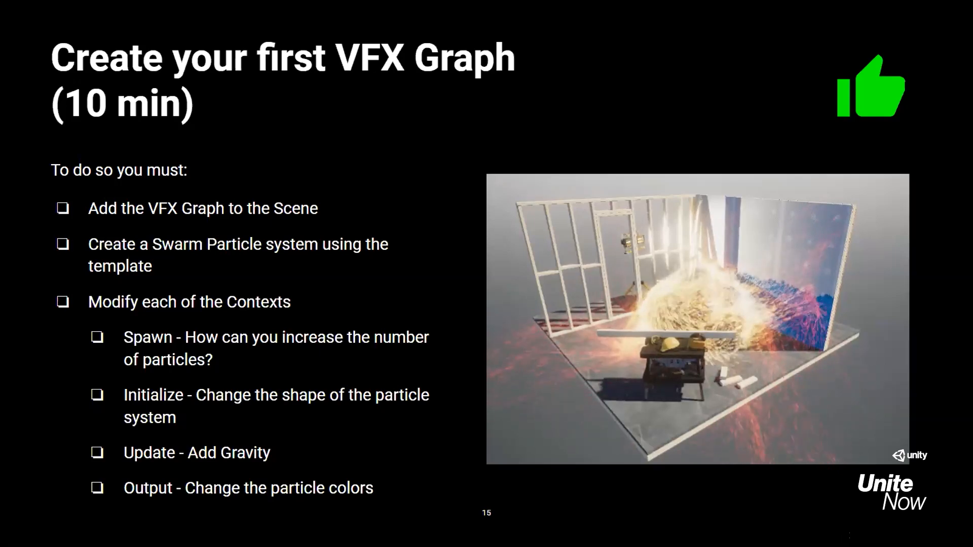
key(alt+Tab)
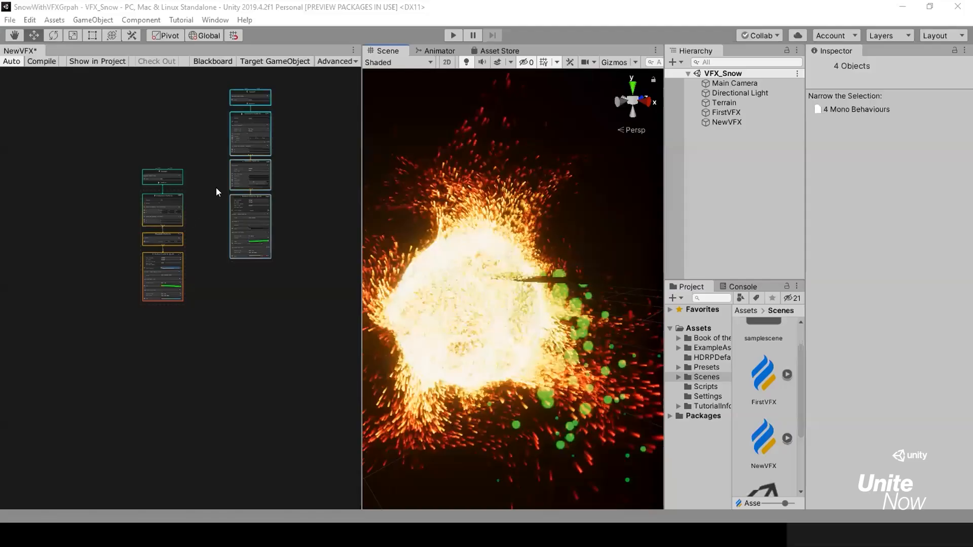
Look over the two particle systems in the graph and the System templates offered for a new node, closing the list without choosing one.
scroll(205, 177, up, 5)
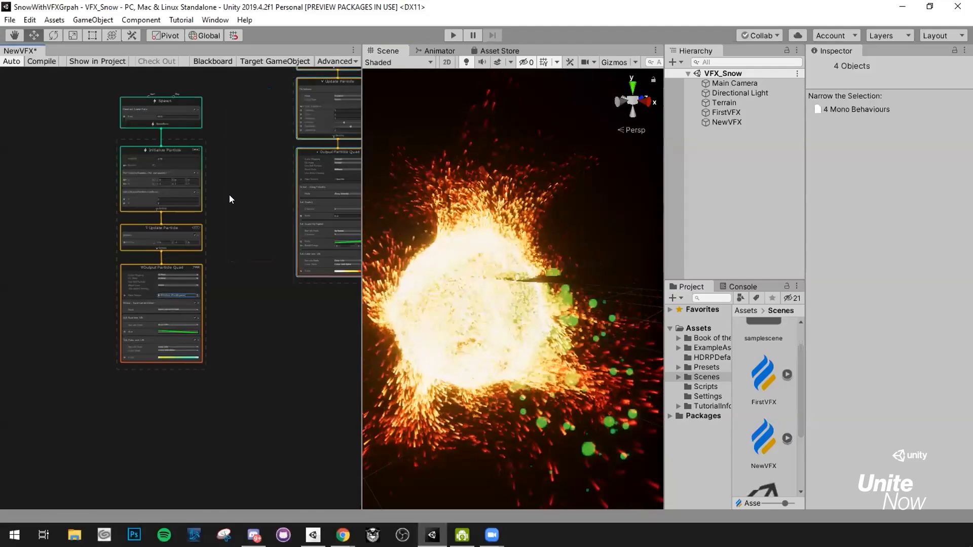
scroll(228, 195, up, 5)
scroll(225, 210, down, 3)
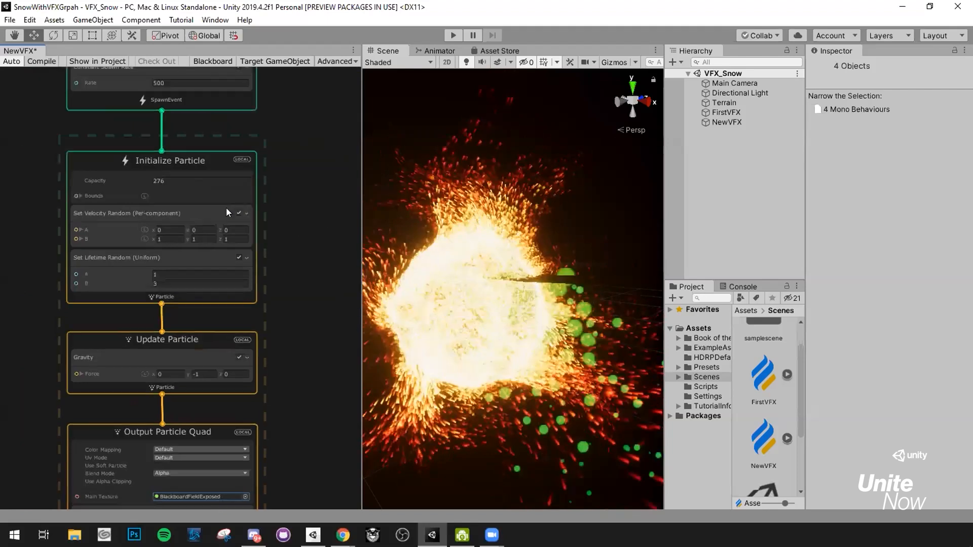
scroll(258, 172, down, 3)
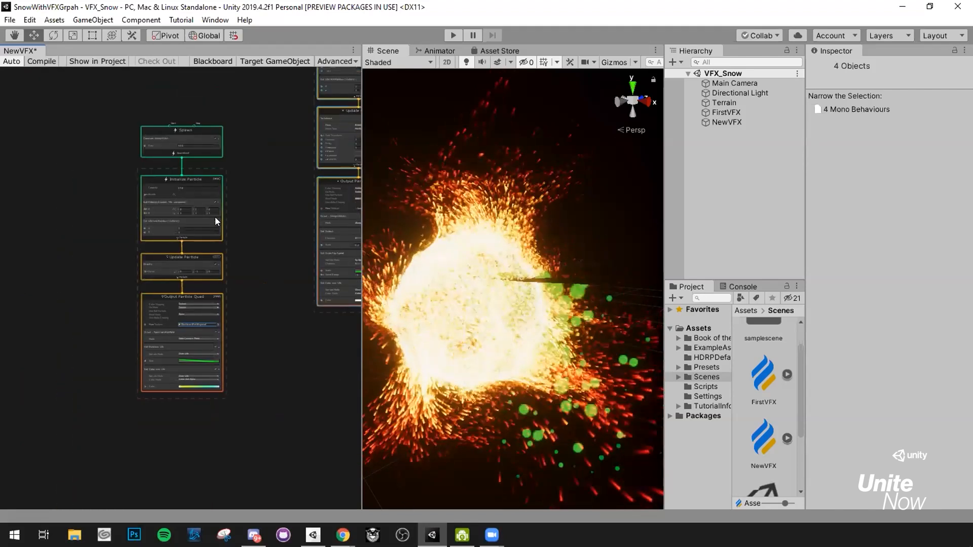
middle_drag(342, 145, 277, 180)
middle_drag(232, 299, 235, 277)
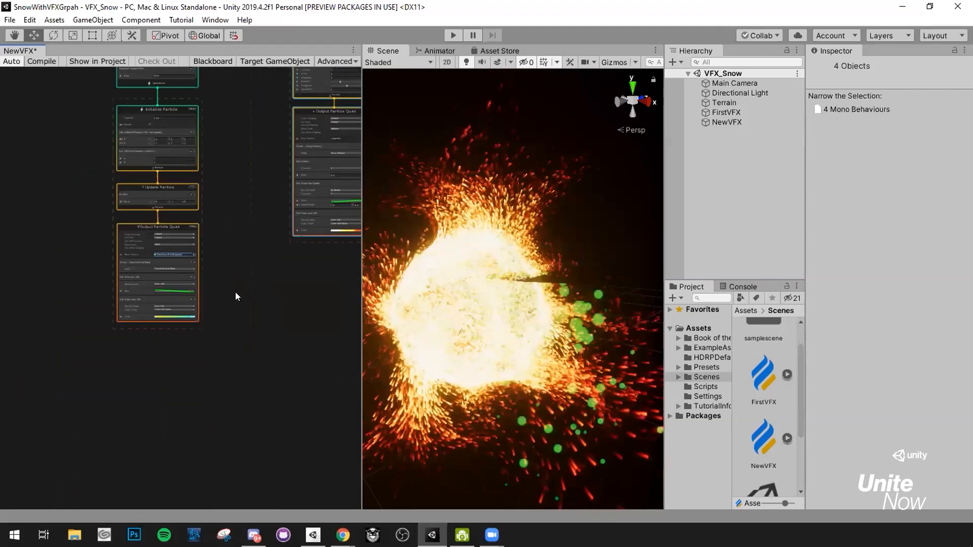
right_click(237, 278)
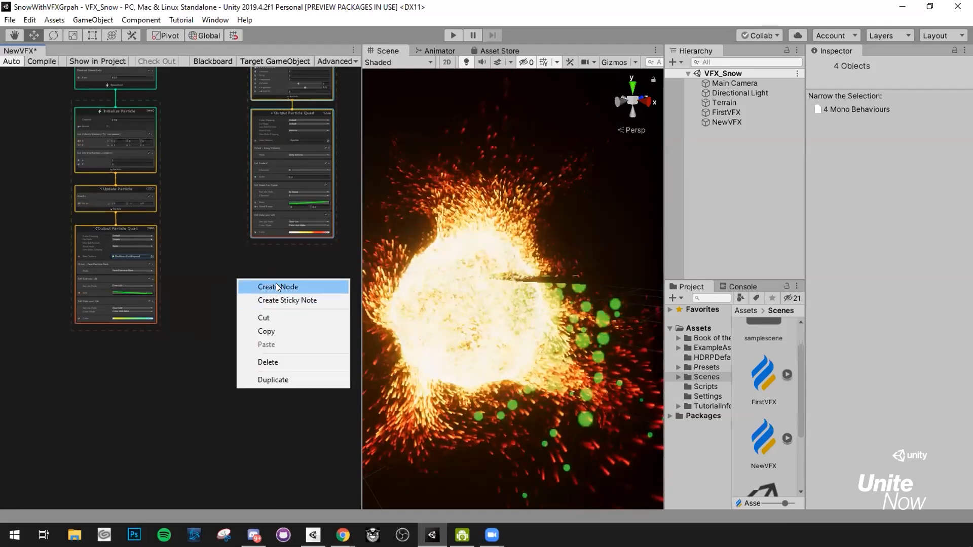
click(259, 285)
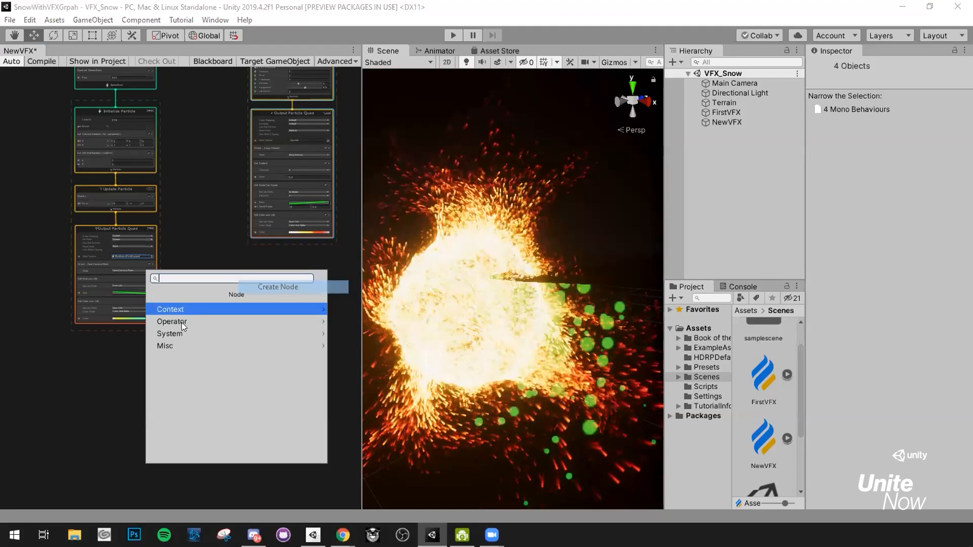
click(188, 333)
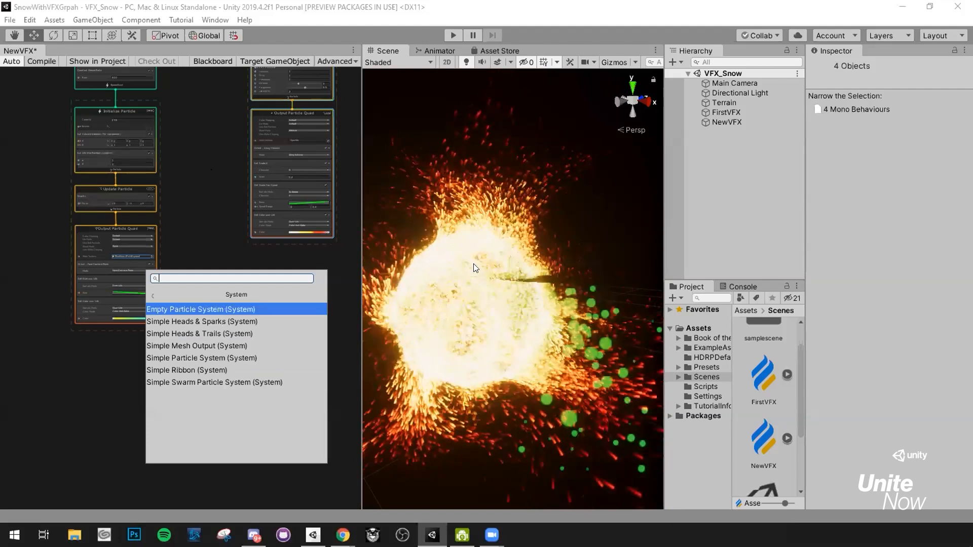
click(449, 323)
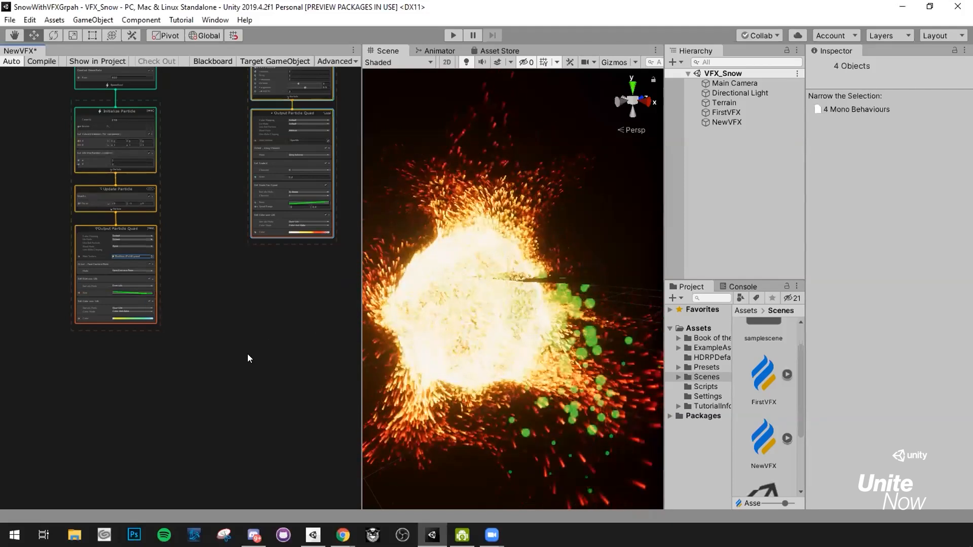
Examine the blocks and settings in the swarm system's Initialize Particle, Update Particle and Output Particle Quad contexts.
scroll(317, 218, up, 5)
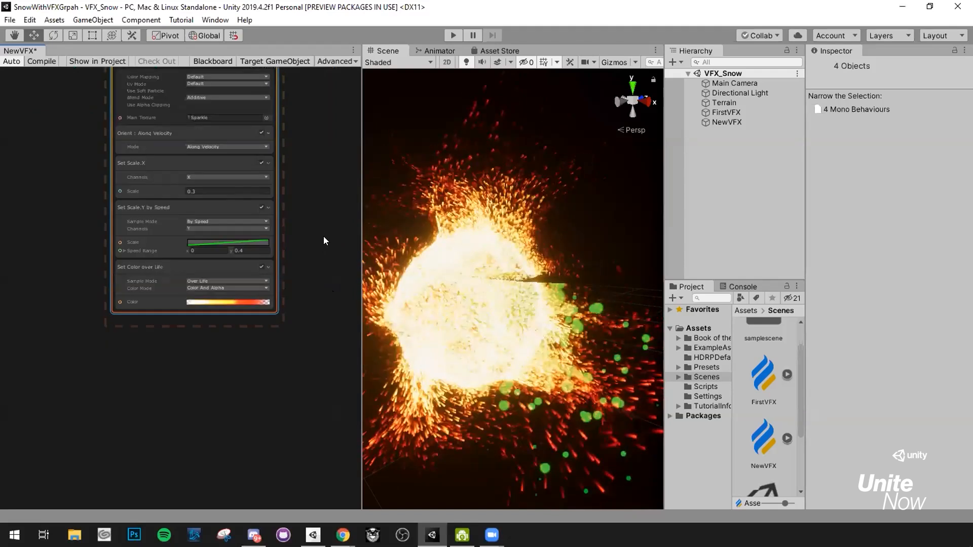
middle_drag(299, 126, 324, 253)
middle_drag(273, 138, 301, 269)
mouse_move(304, 235)
middle_down()
mouse_move(268, 287)
mouse_move(333, 249)
mouse_move(334, 199)
middle_up()
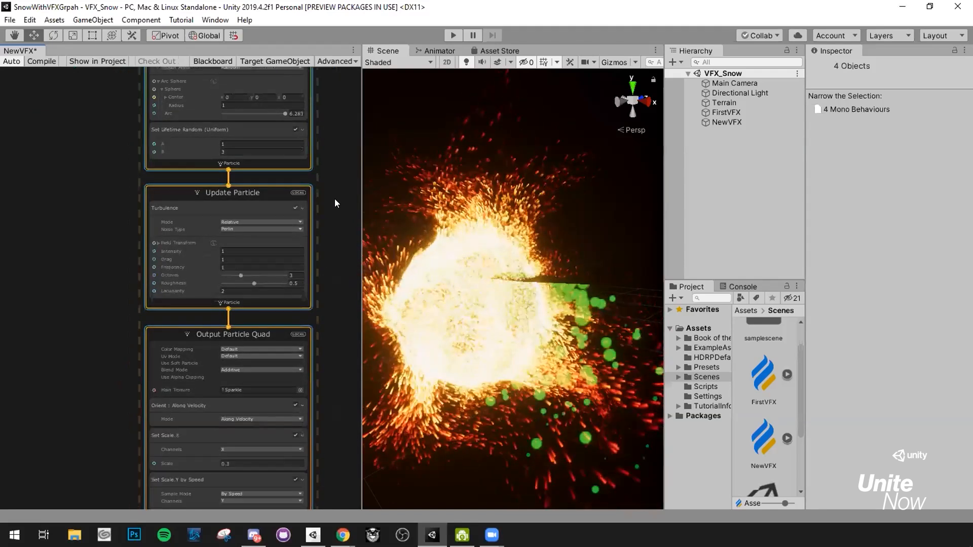
middle_drag(312, 353, 315, 275)
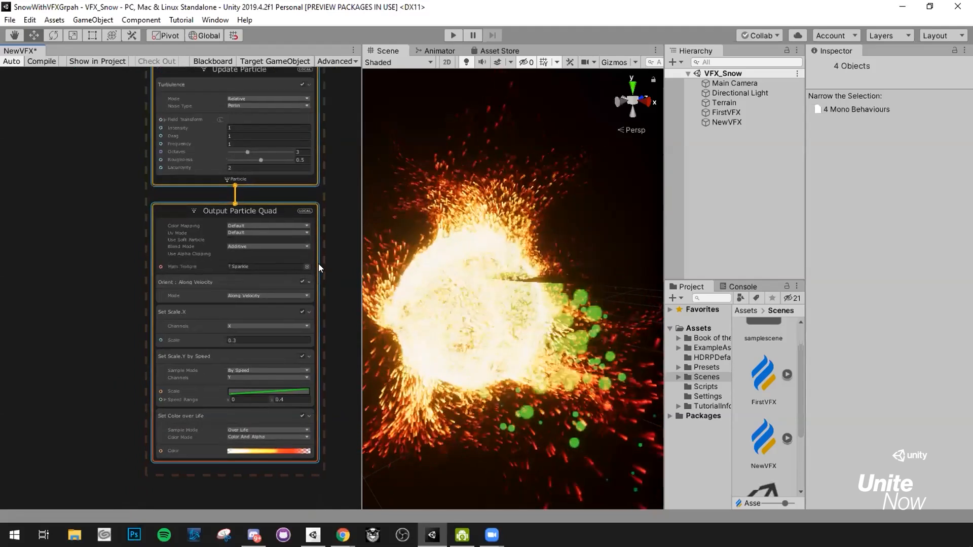
scroll(318, 265, up, 1)
scroll(322, 256, up, 1)
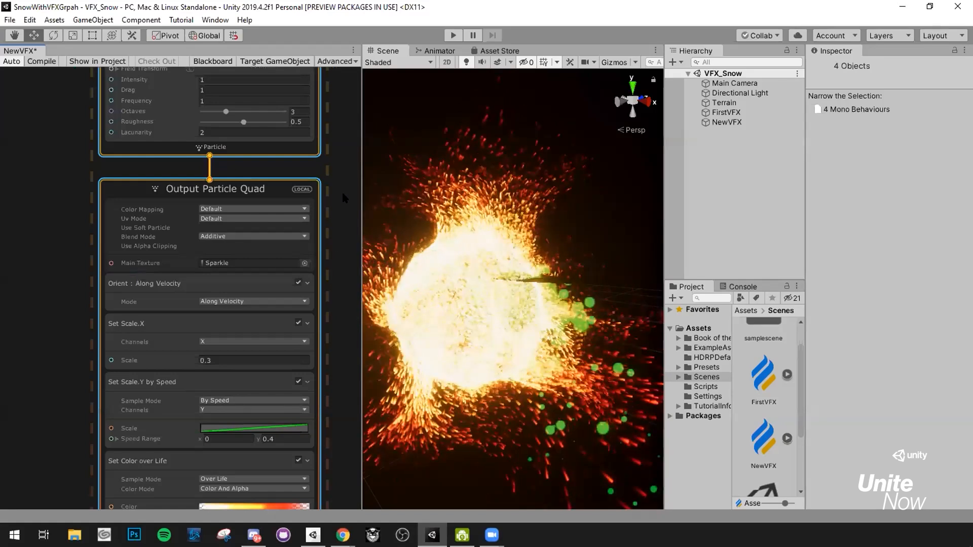
scroll(337, 182, down, 1)
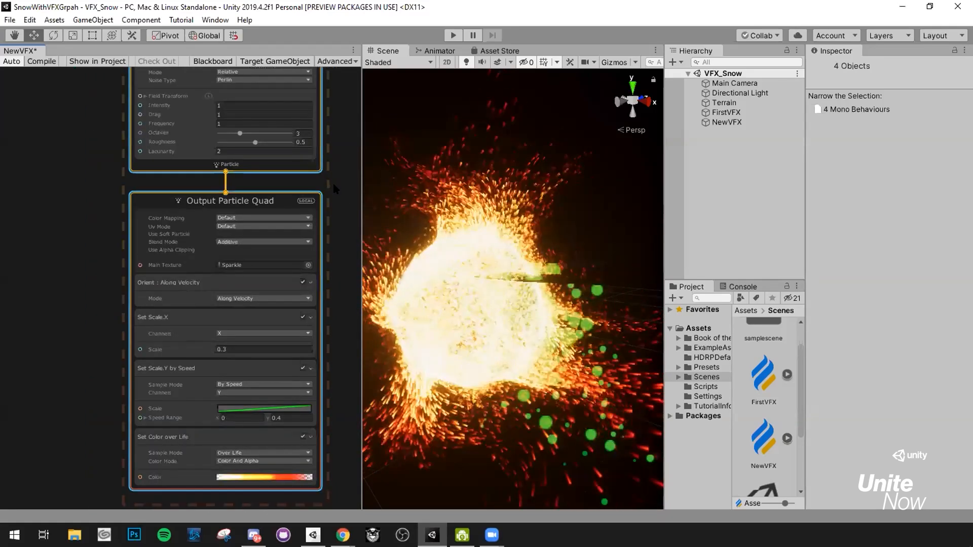
middle_drag(330, 268, 328, 326)
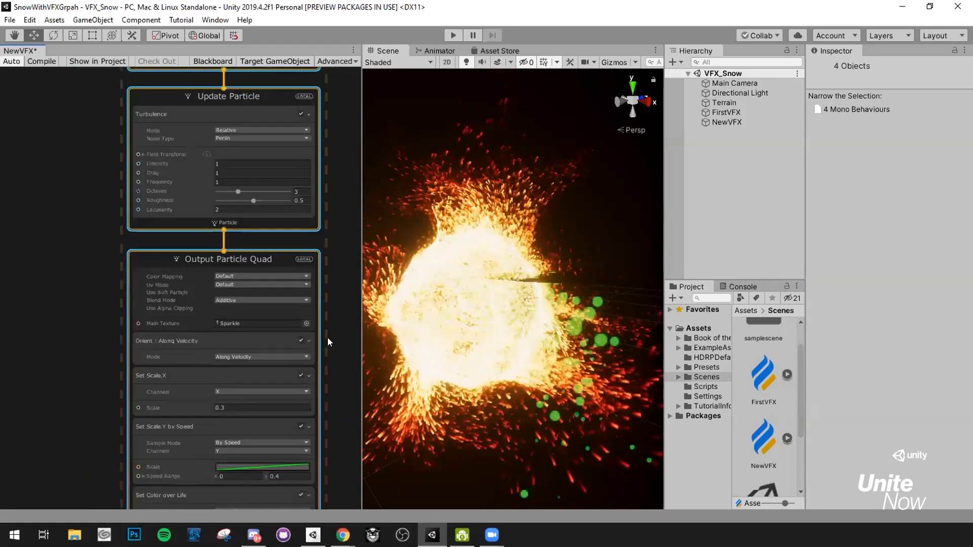
middle_drag(337, 86, 332, 180)
mouse_move(337, 84)
middle_down()
mouse_move(335, 247)
mouse_move(324, 240)
mouse_move(337, 81)
middle_up()
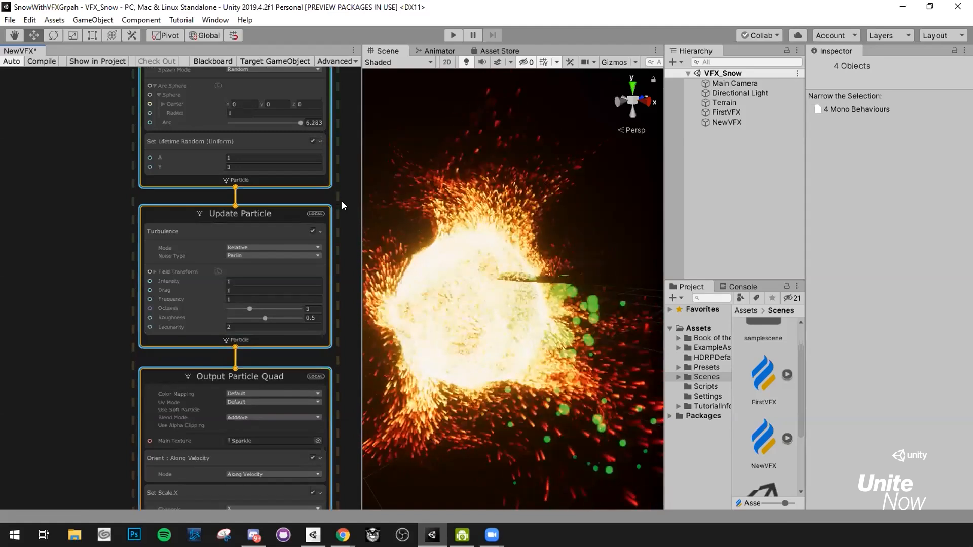
Examine both particle systems in the graph and the swarm system's Initialize, Turbulence and Output Particle Quad settings.
middle_drag(330, 213, 316, 331)
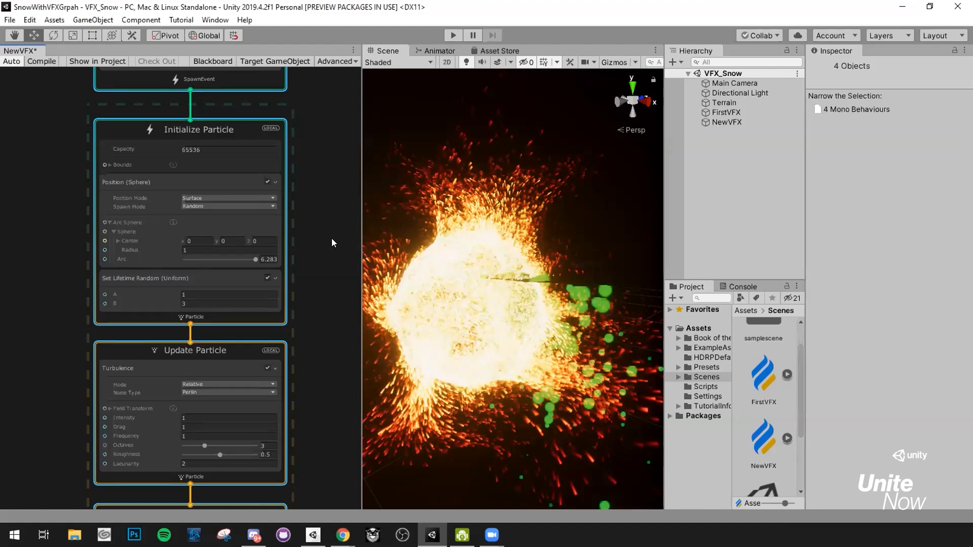
scroll(331, 238, down, 5)
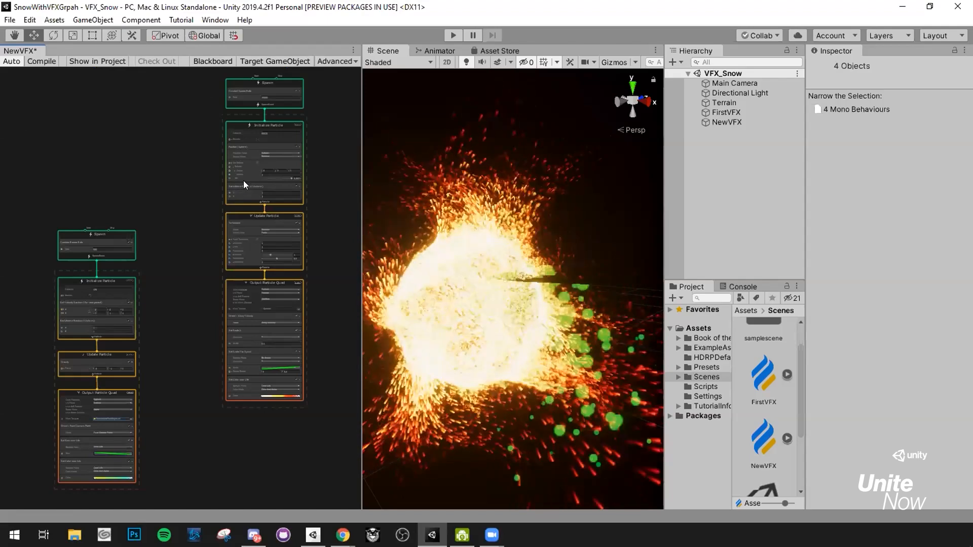
scroll(268, 178, down, 4)
scroll(287, 198, up, 8)
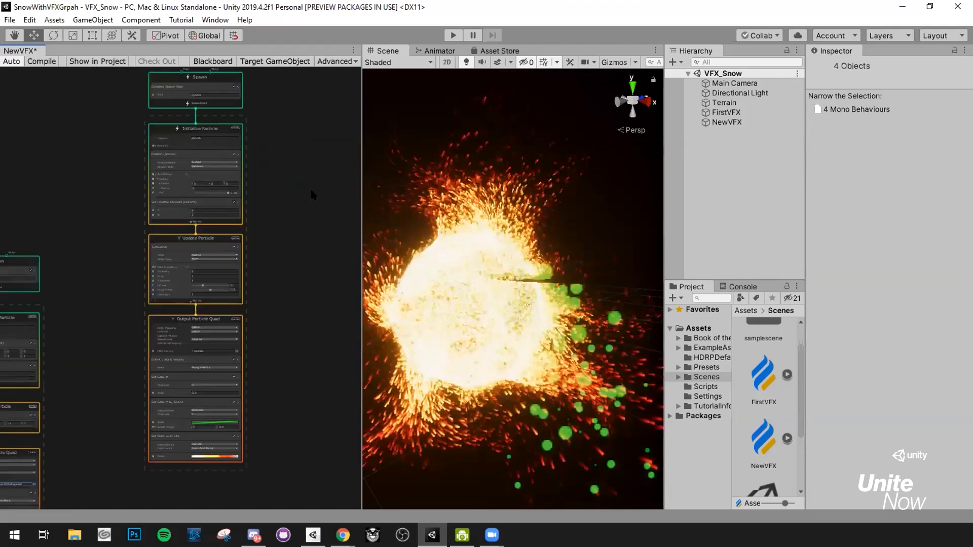
scroll(293, 200, down, 5)
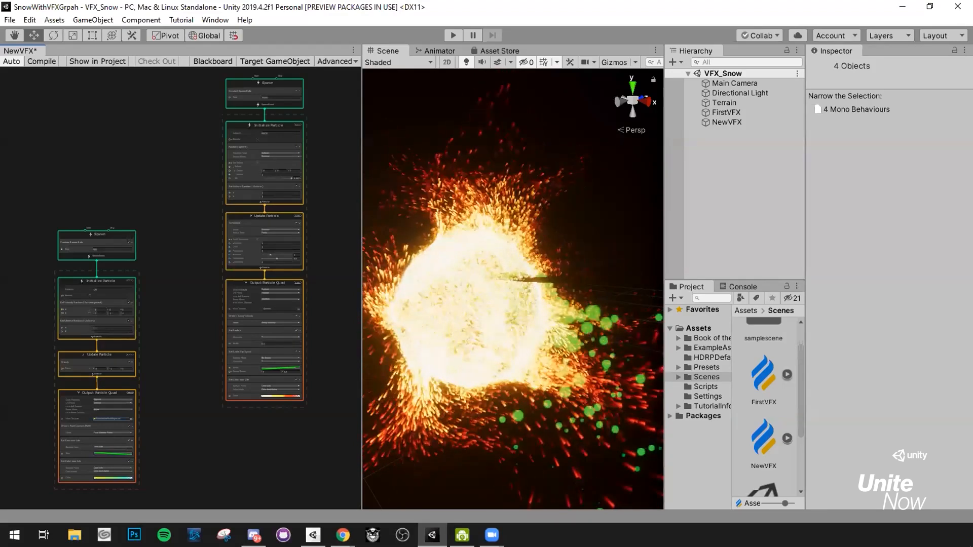
scroll(228, 274, up, 3)
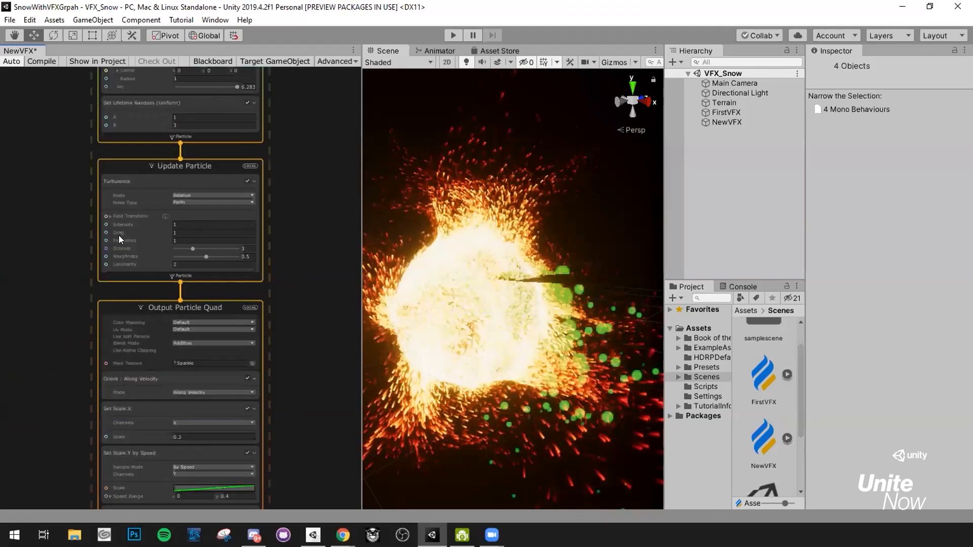
click(140, 209)
scroll(140, 209, up, 2)
middle_drag(134, 280, 152, 228)
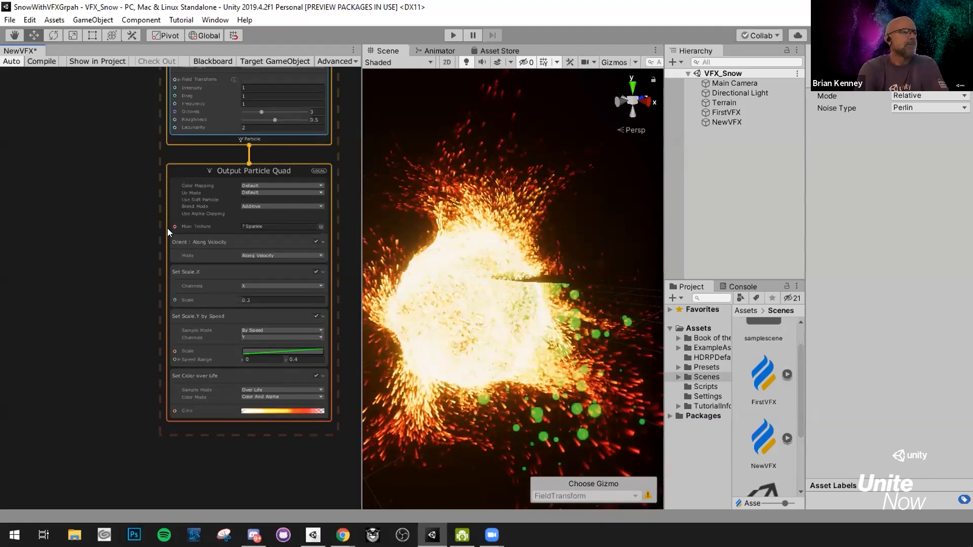
middle_drag(338, 95, 324, 283)
middle_drag(329, 100, 334, 186)
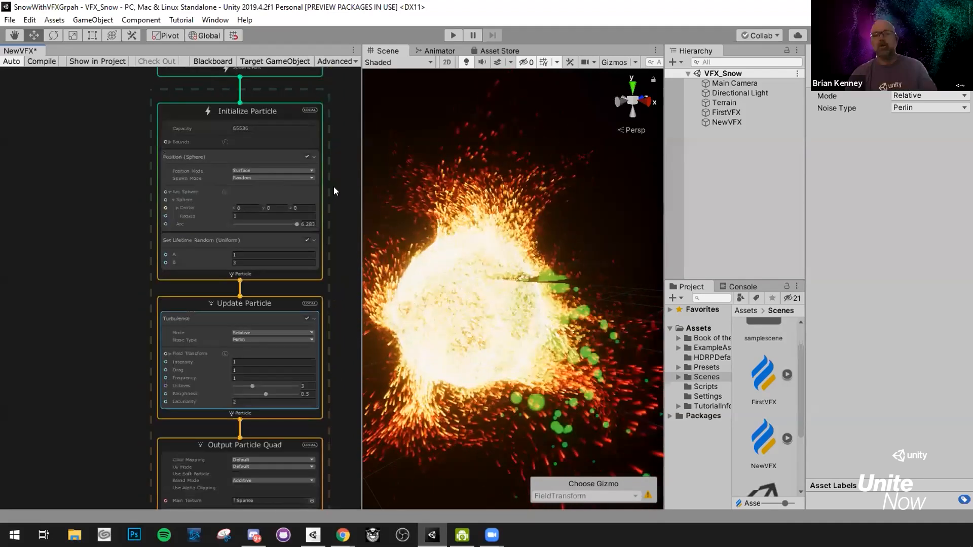
scroll(333, 176, up, 3)
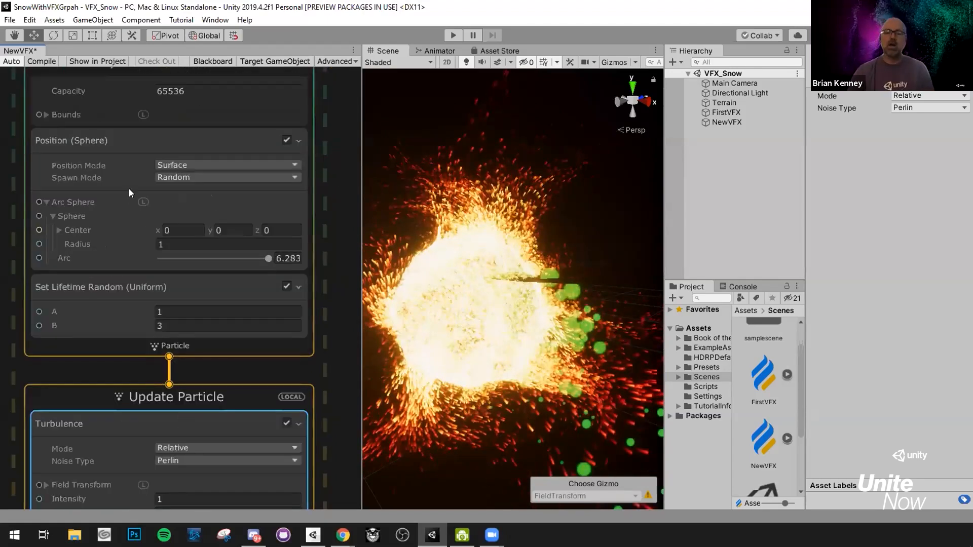
Collapse the Arc Sphere settings in the swarm's Position (Sphere) block and select the Set Lifetime Random block.
click(125, 189)
scroll(73, 202, up, 1)
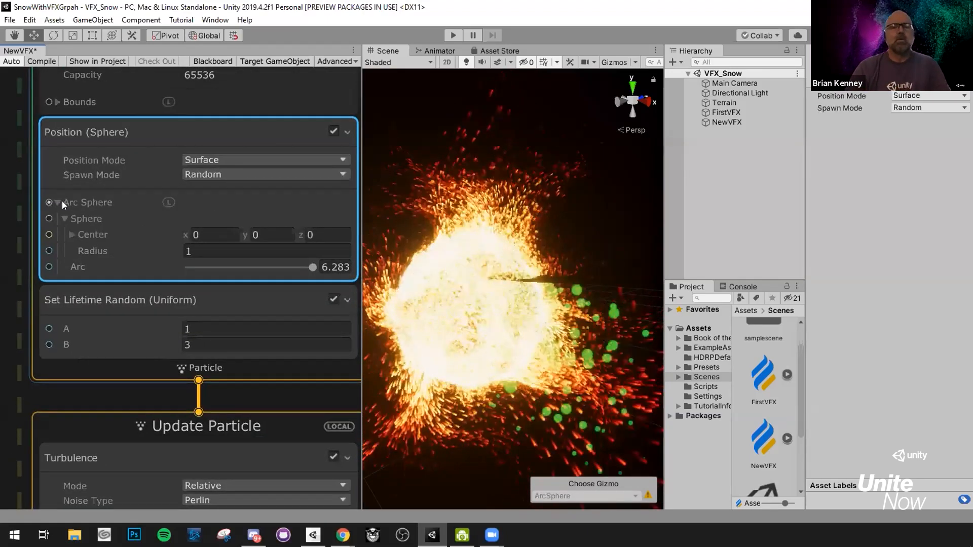
click(58, 201)
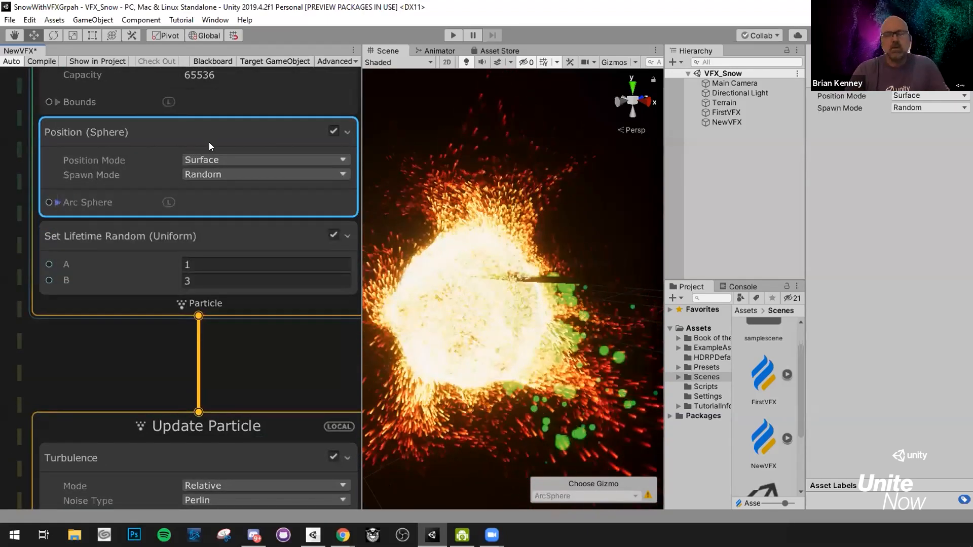
click(341, 260)
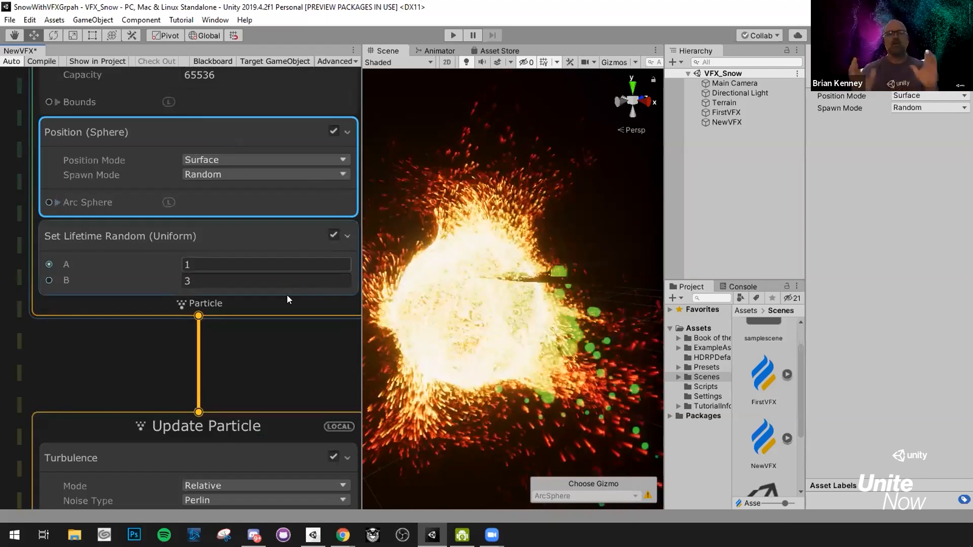
click(267, 292)
Disable and re-enable the swarm system's Constant Spawn Rate block three times to compare the effect in the scene.
scroll(321, 297, down, 4)
middle_drag(319, 300, 311, 299)
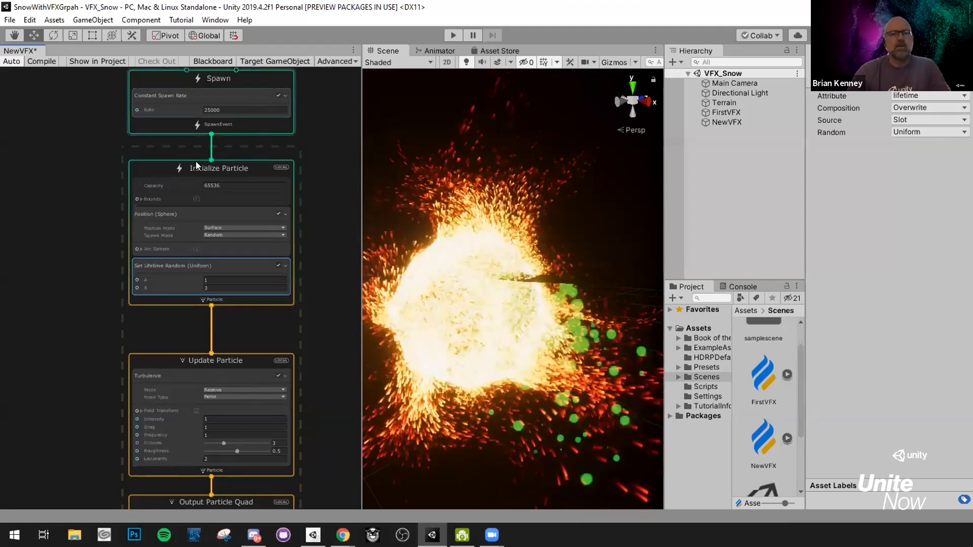
scroll(137, 127, up, 5)
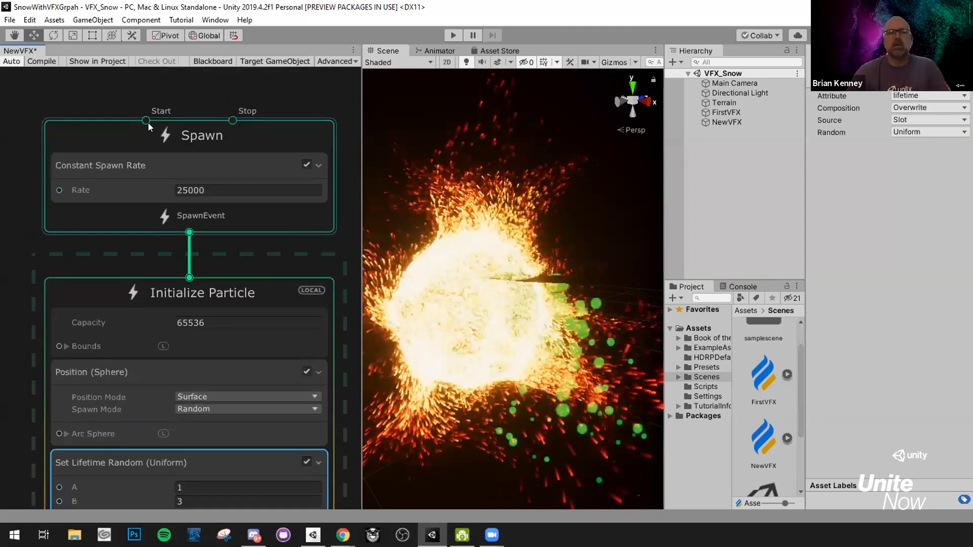
click(306, 165)
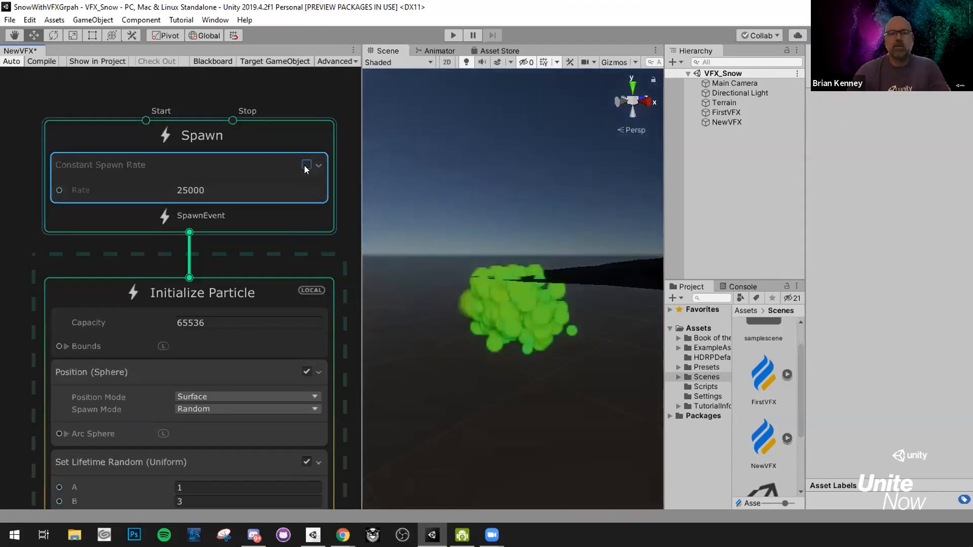
click(306, 165)
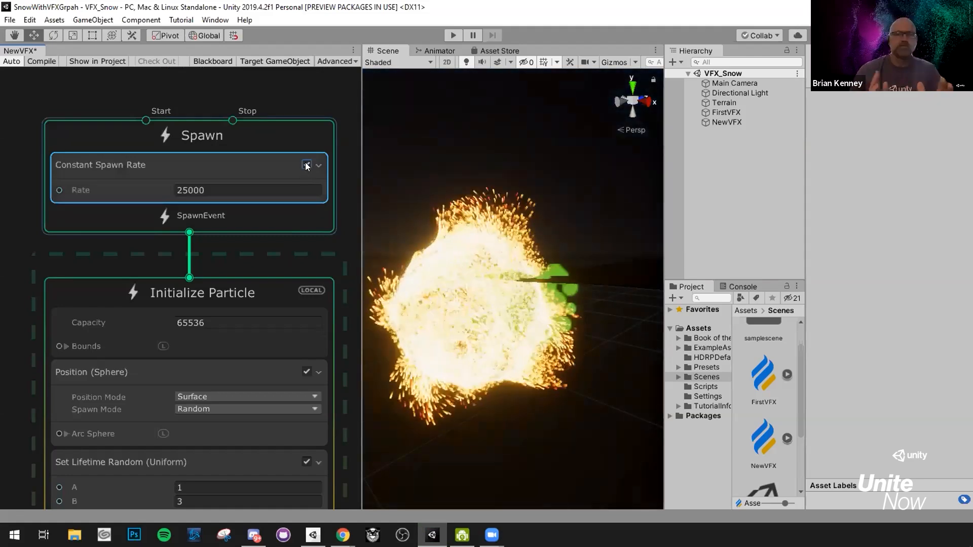
click(307, 165)
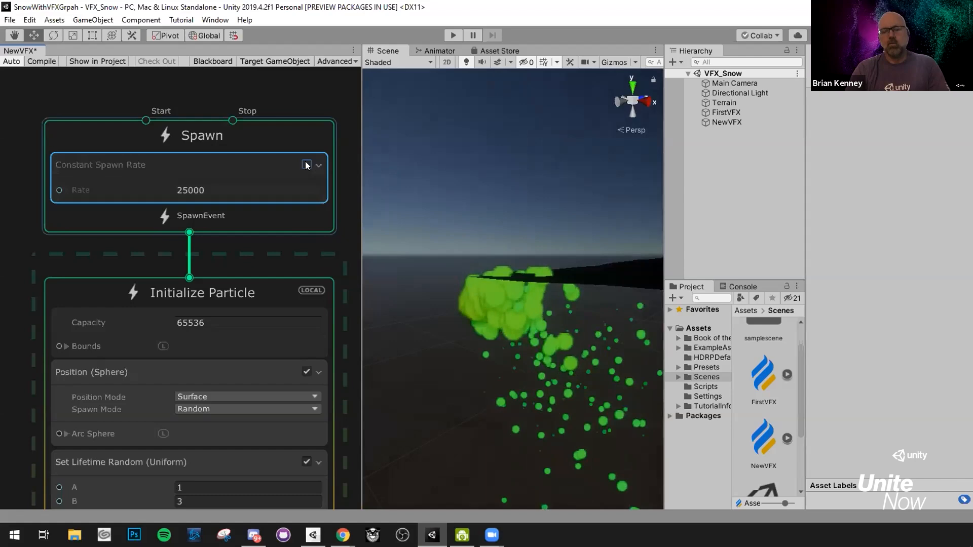
click(307, 164)
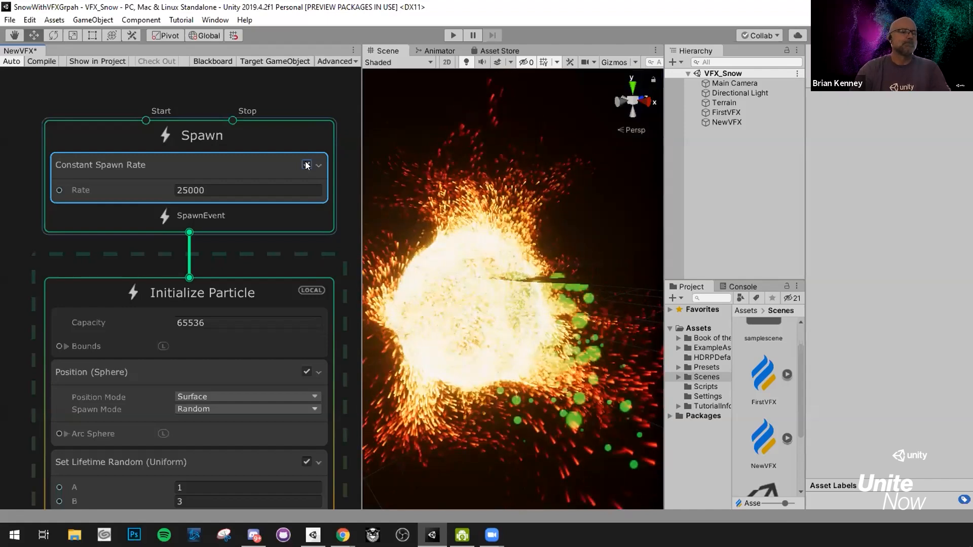
click(306, 165)
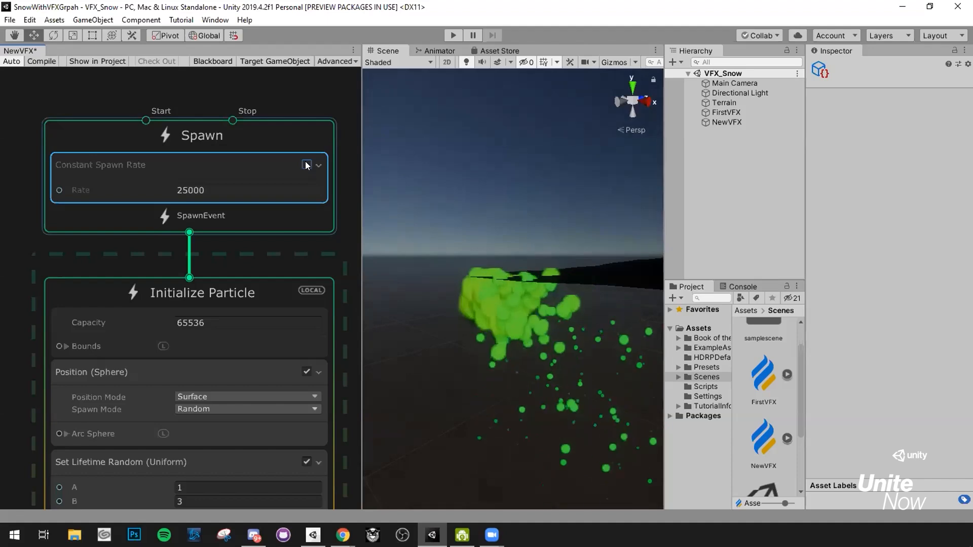
click(305, 163)
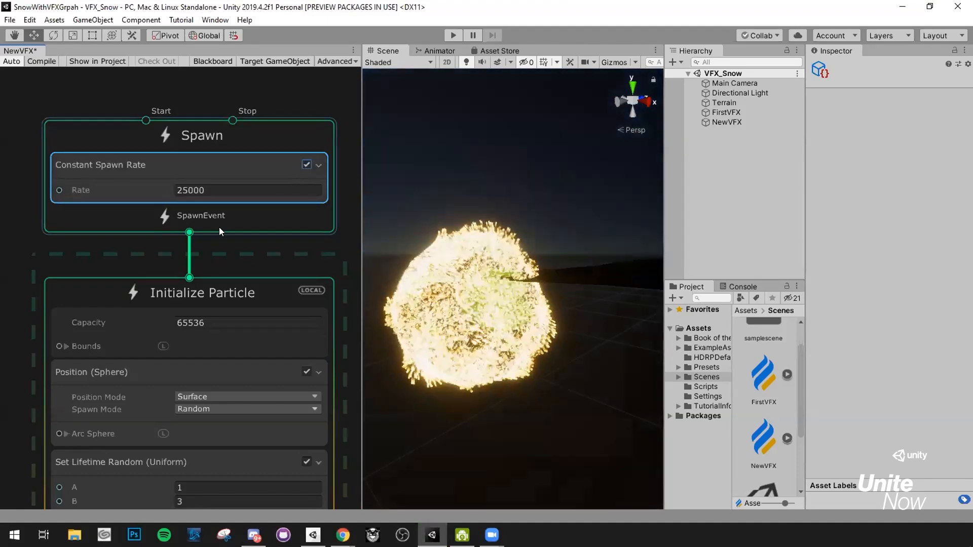
Delete the Position (Sphere) block from the swarm system's Initialize Particle context.
scroll(219, 227, down, 1)
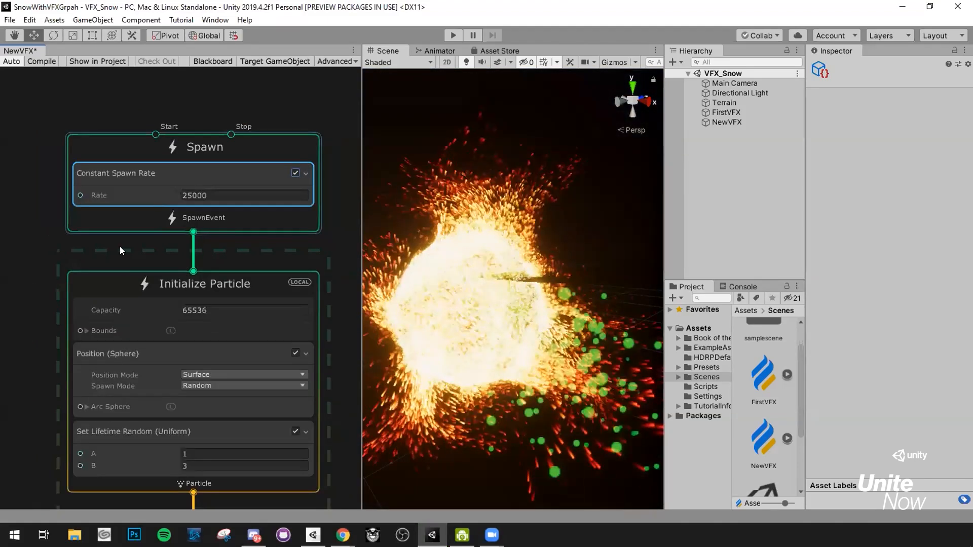
scroll(120, 246, down, 1)
middle_drag(48, 248, 70, 169)
middle_drag(39, 229, 17, 146)
middle_drag(107, 202, 102, 282)
middle_drag(85, 215, 149, 181)
scroll(118, 263, down, 3)
scroll(157, 195, up, 5)
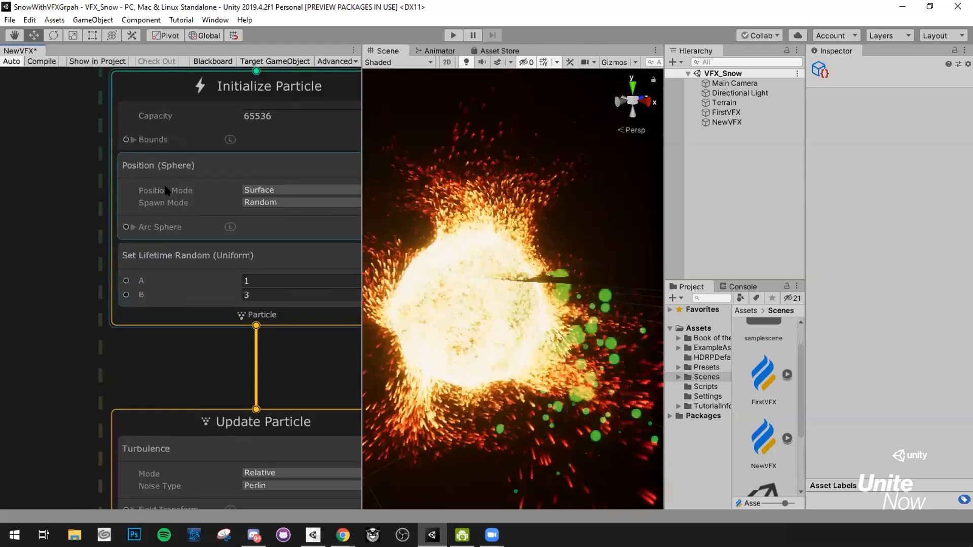
click(168, 191)
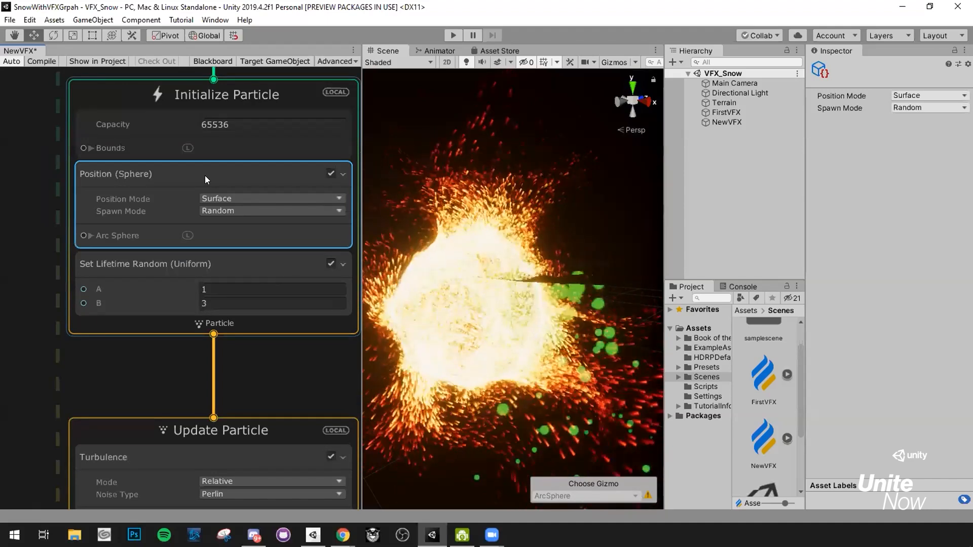
key(Delete)
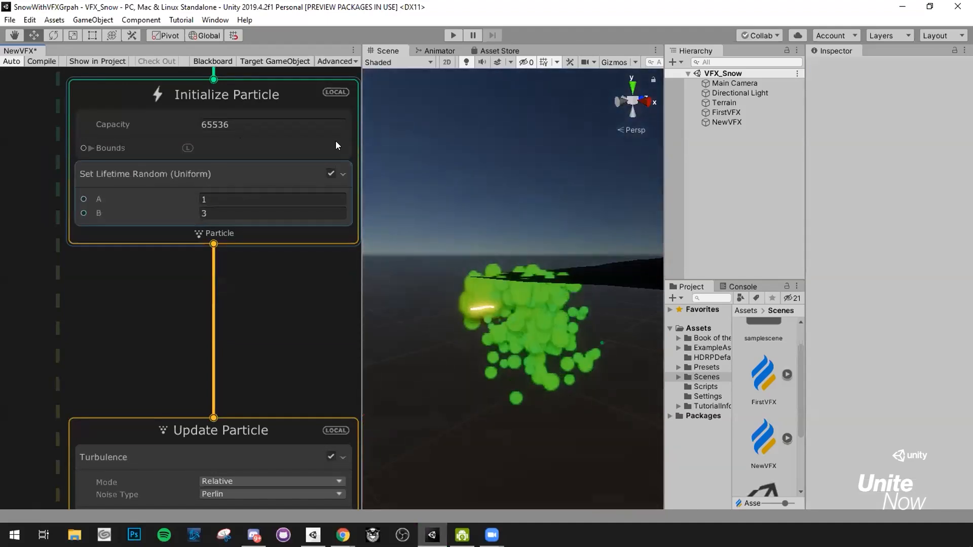
Add a Position (Torus) block to the swarm's Initialize Particle context and view the ring of particles from the front.
right_click(245, 236)
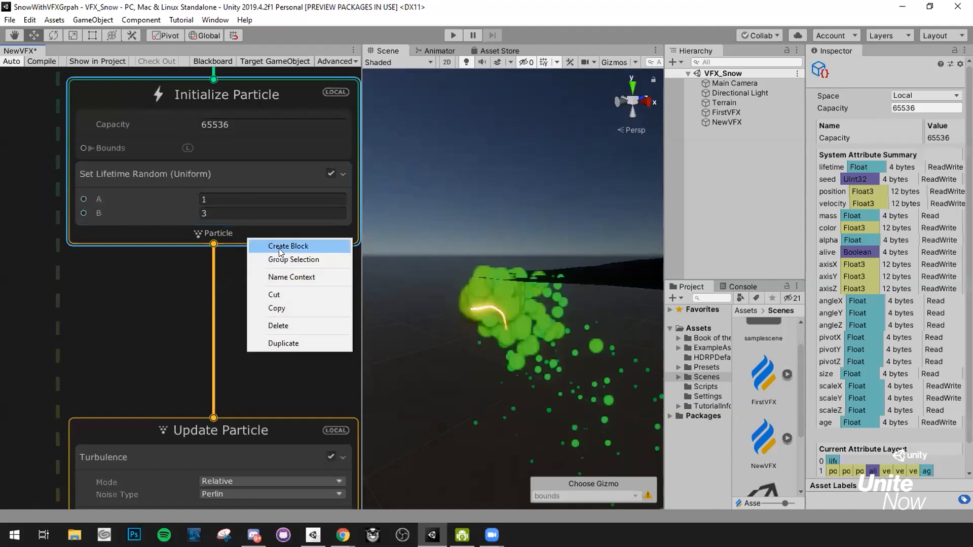
click(279, 248)
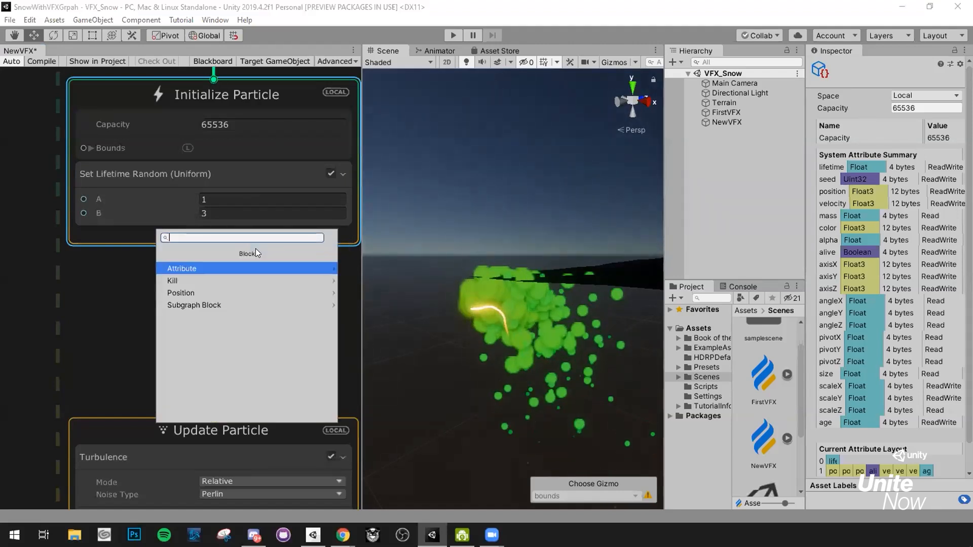
text(to)
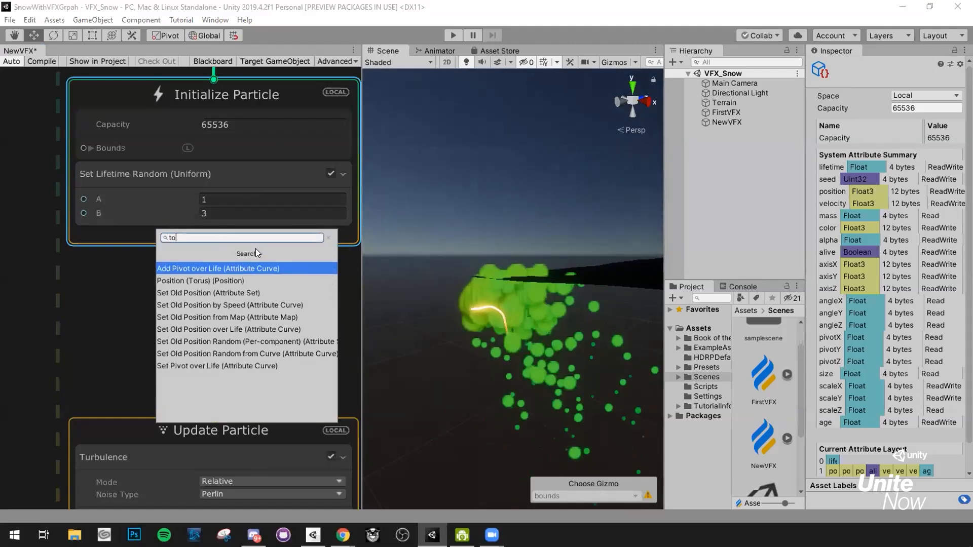
click(221, 280)
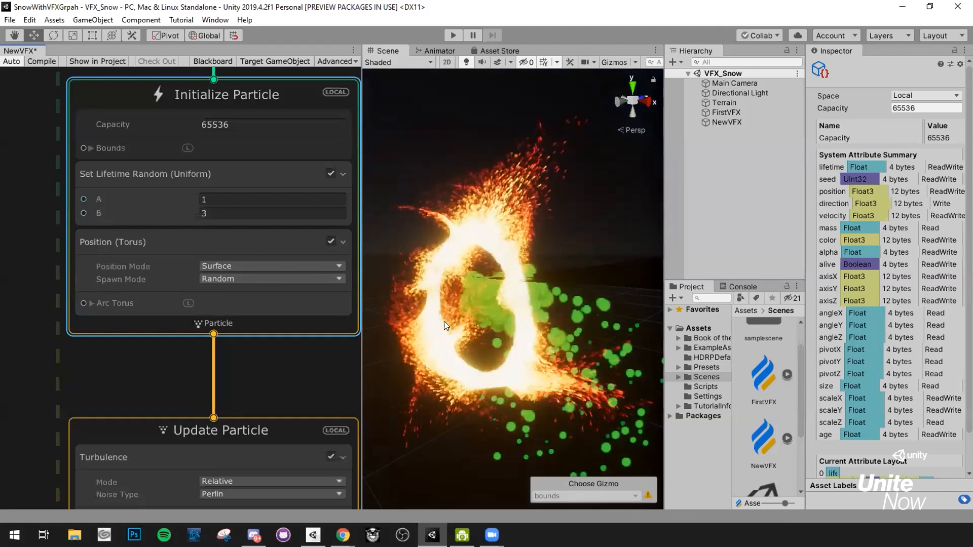
right_drag(572, 330, 559, 345)
scroll(528, 214, up, 3)
scroll(466, 254, down, 2)
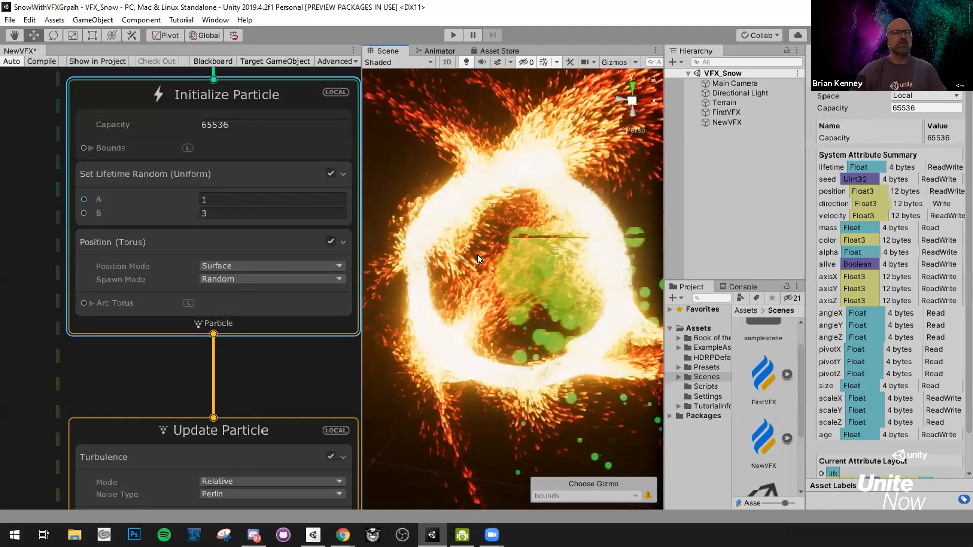
scroll(477, 254, down, 3)
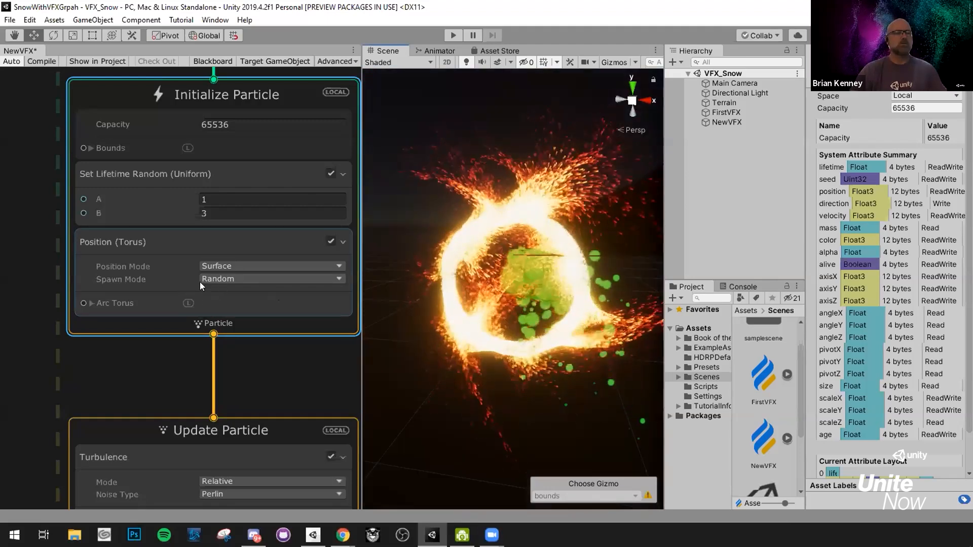
Set the Turbulence block's Octaves to 1 and Roughness to 1 in the swarm's Update Particle context.
scroll(199, 281, down, 2)
middle_drag(179, 321, 208, 152)
middle_drag(241, 264, 204, 103)
middle_drag(167, 172, 183, 254)
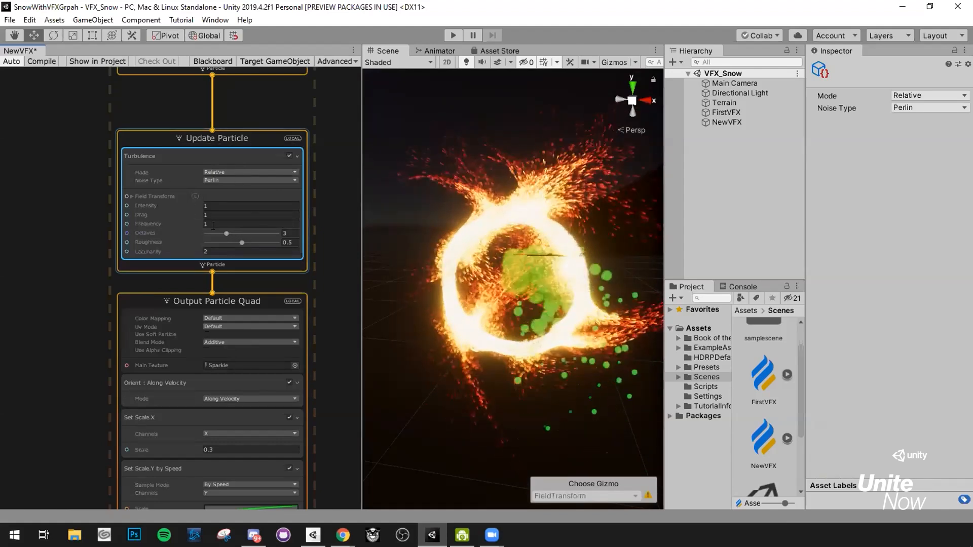
click(250, 228)
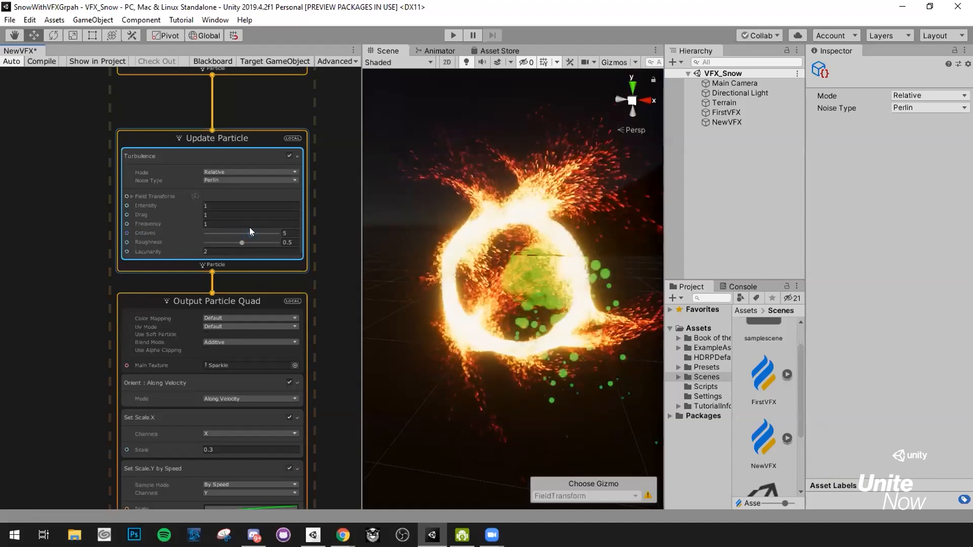
drag(249, 232, 209, 238)
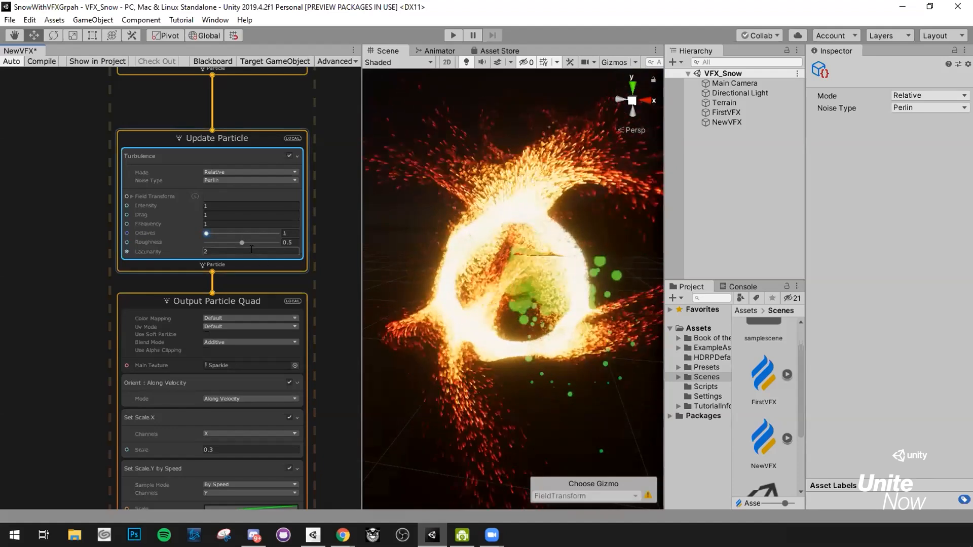
drag(254, 244, 207, 238)
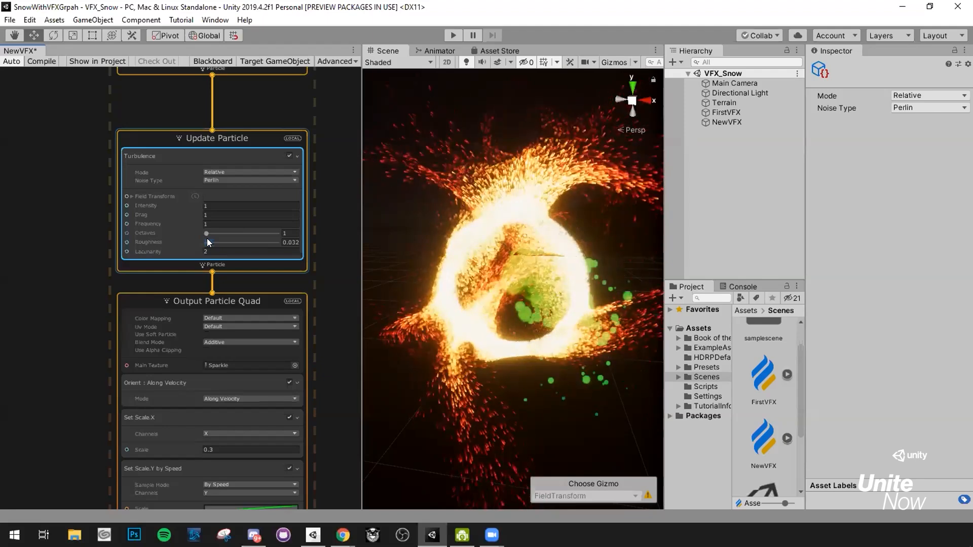
click(276, 243)
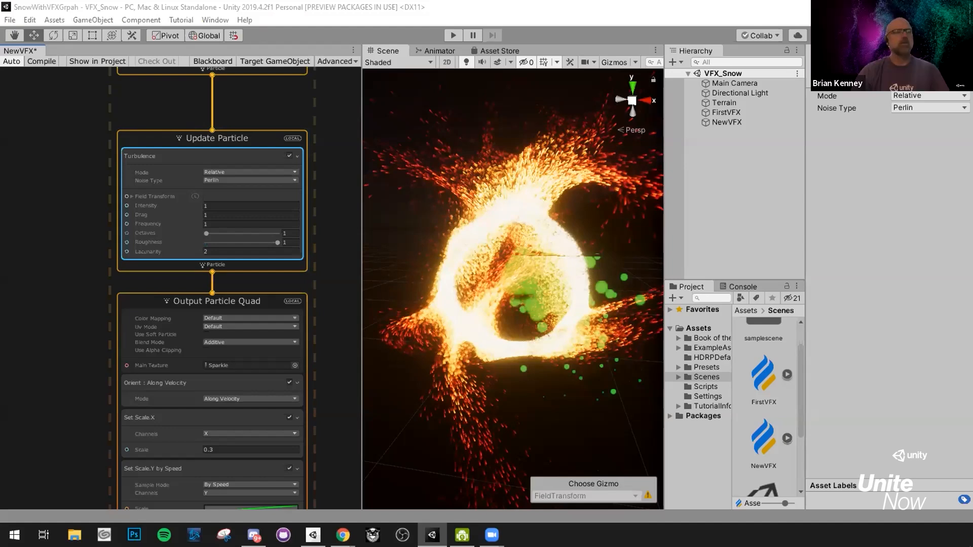
Compare the Output Particle Quad contexts of the swarm and the original system in NewVFX, and switch to the exercise slide in the browser.
click(203, 301)
middle_drag(161, 324, 287, 166)
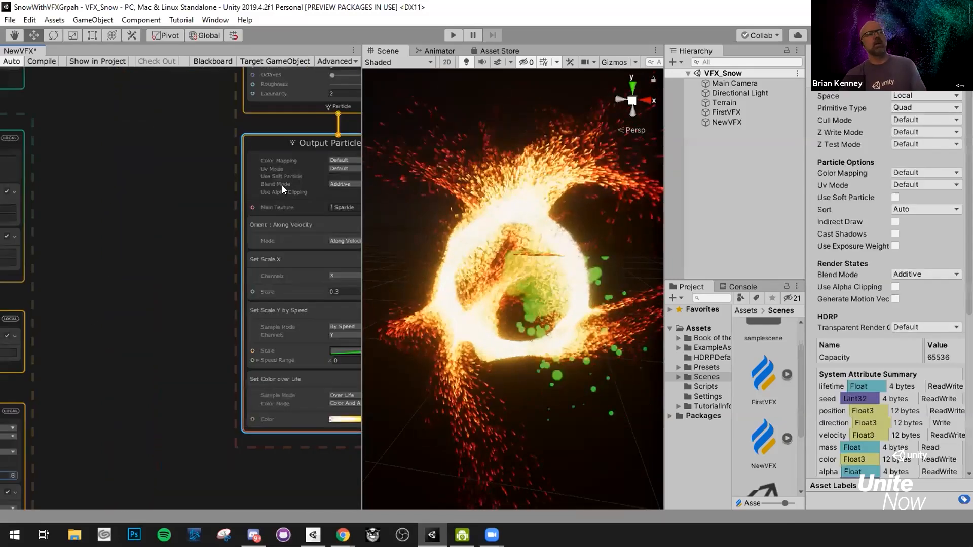
middle_drag(42, 311, 234, 40)
middle_drag(238, 382, 276, 373)
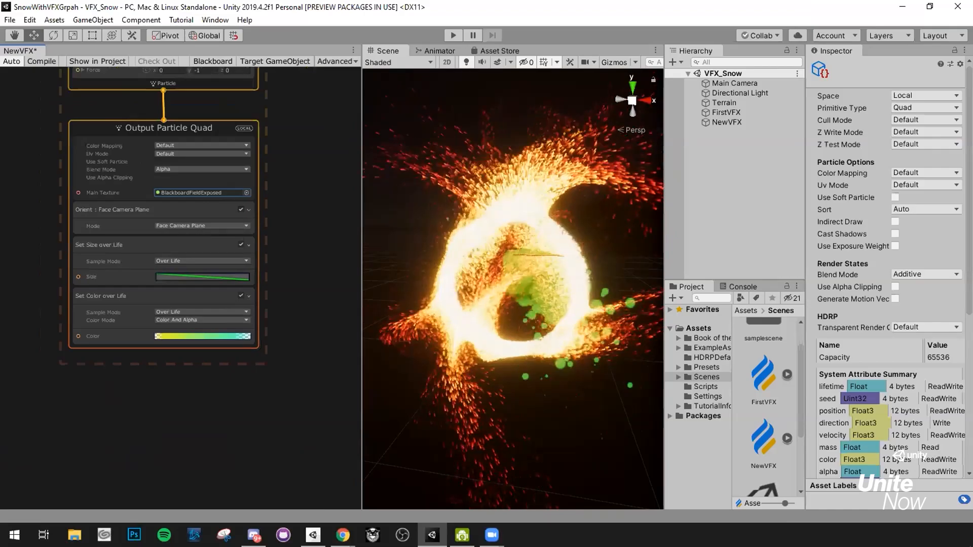
mouse_move(343, 535)
click(538, 482)
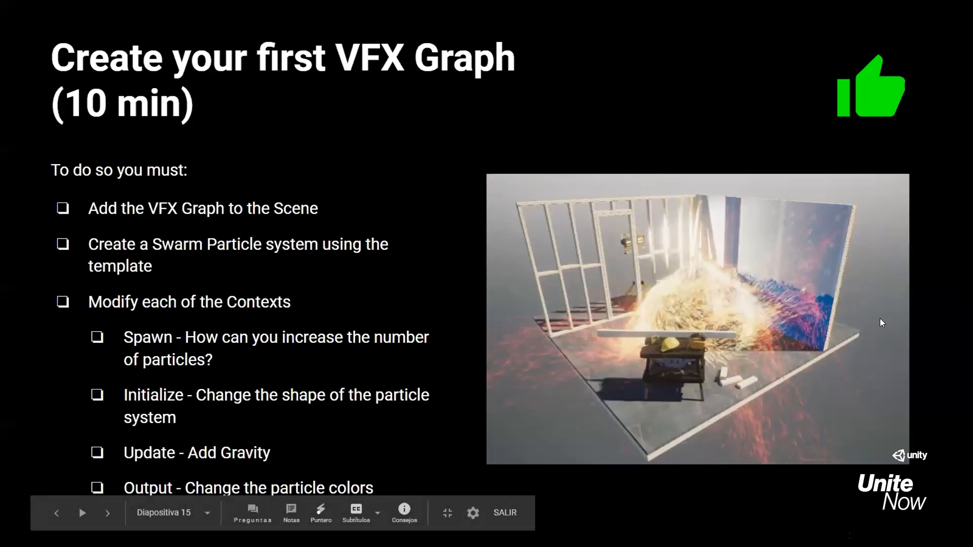
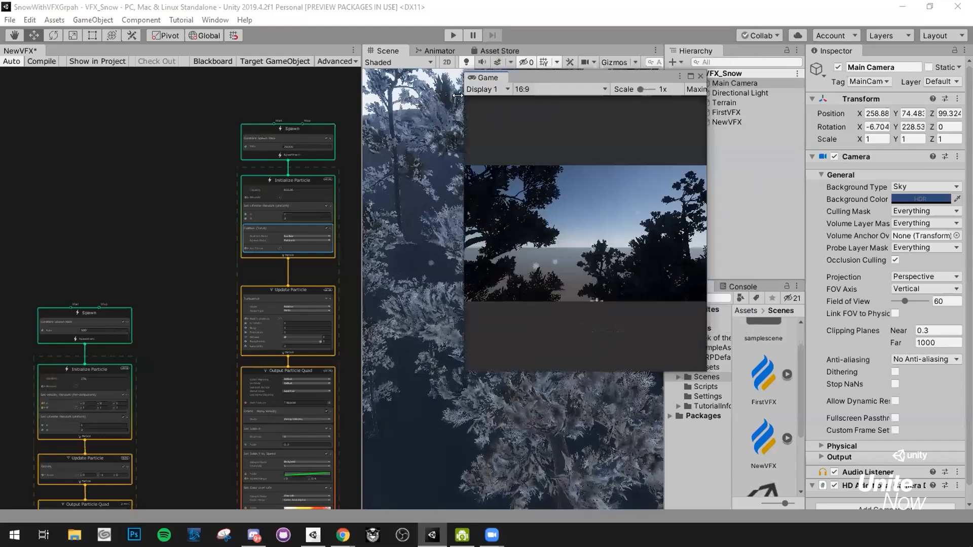
Enlarge the floating Game view to preview the snow through the Main Camera, and close it.
drag(462, 66, 142, 28)
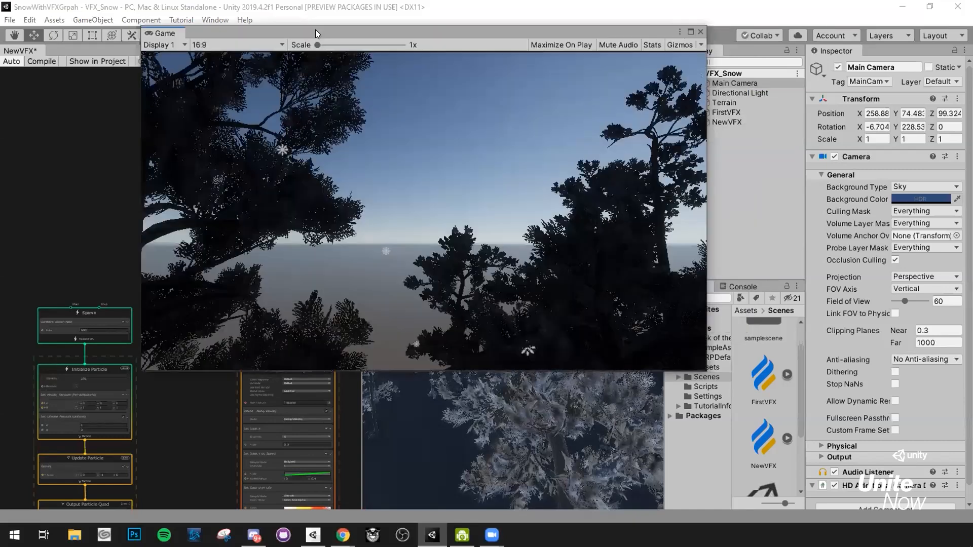
drag(327, 37, 422, 66)
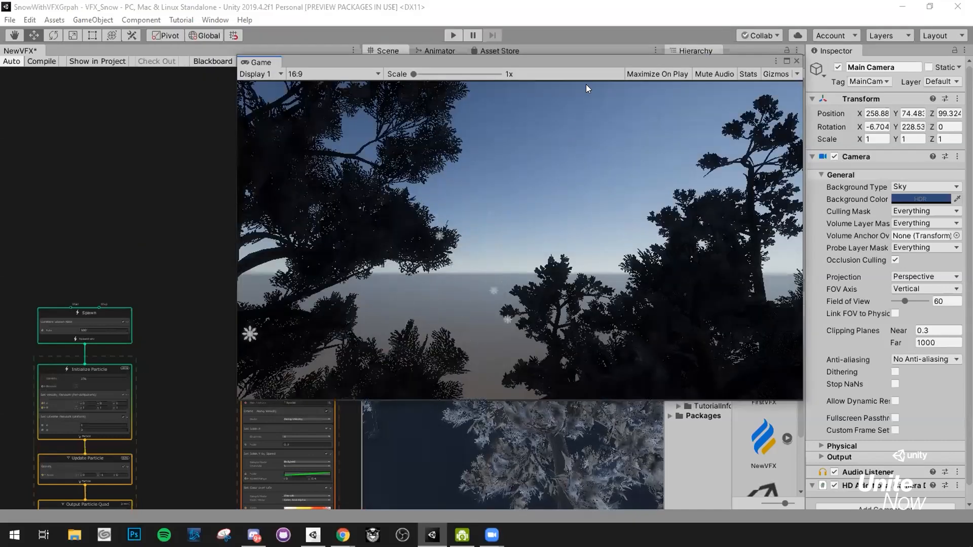
drag(613, 65, 599, 148)
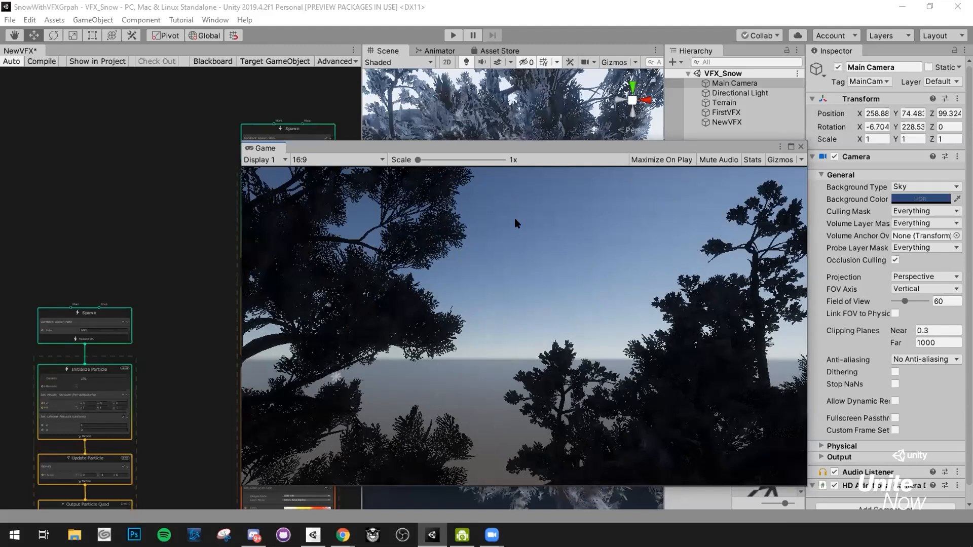
click(801, 147)
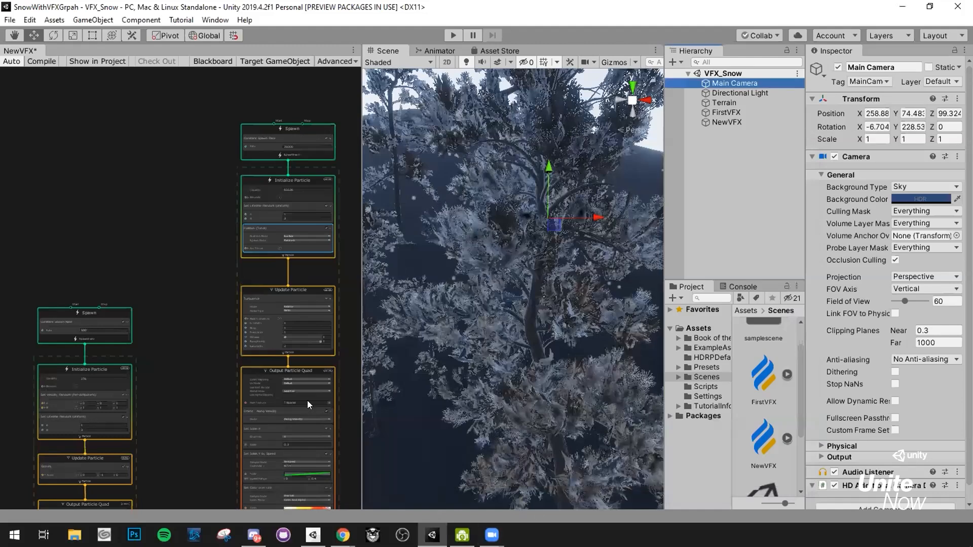
Frame the FirstVFX object in the scene and open the FirstVFX graph at its Spawn and Initialize Particle contexts.
double_click(726, 110)
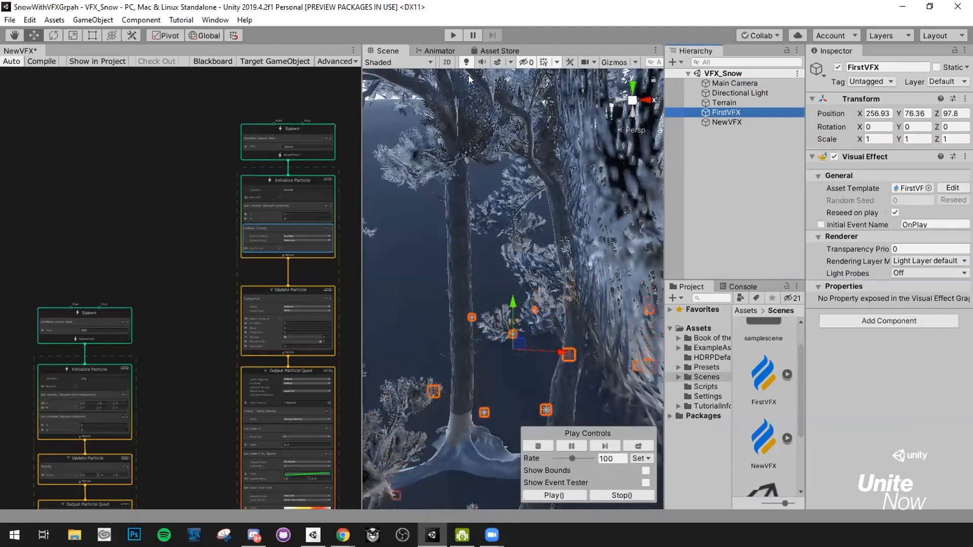
click(767, 383)
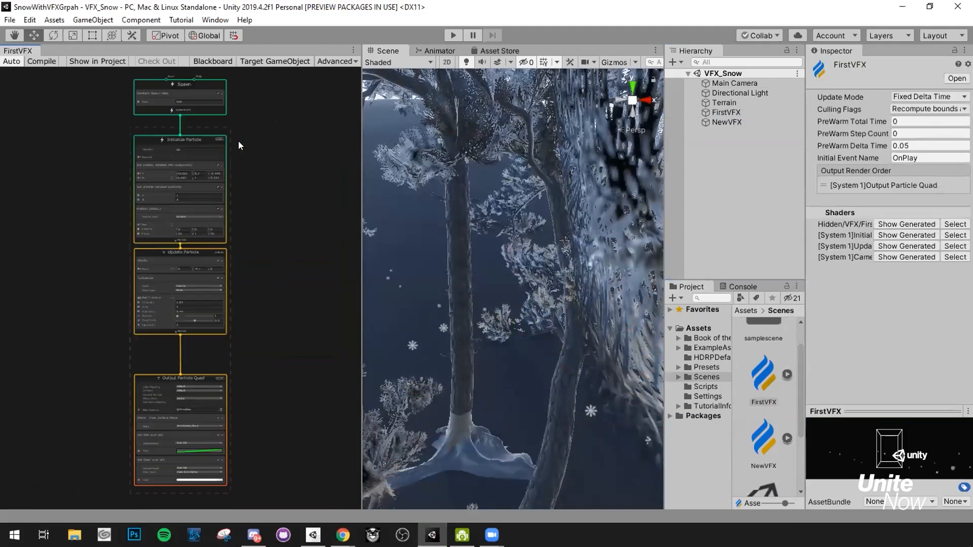
scroll(291, 185, up, 5)
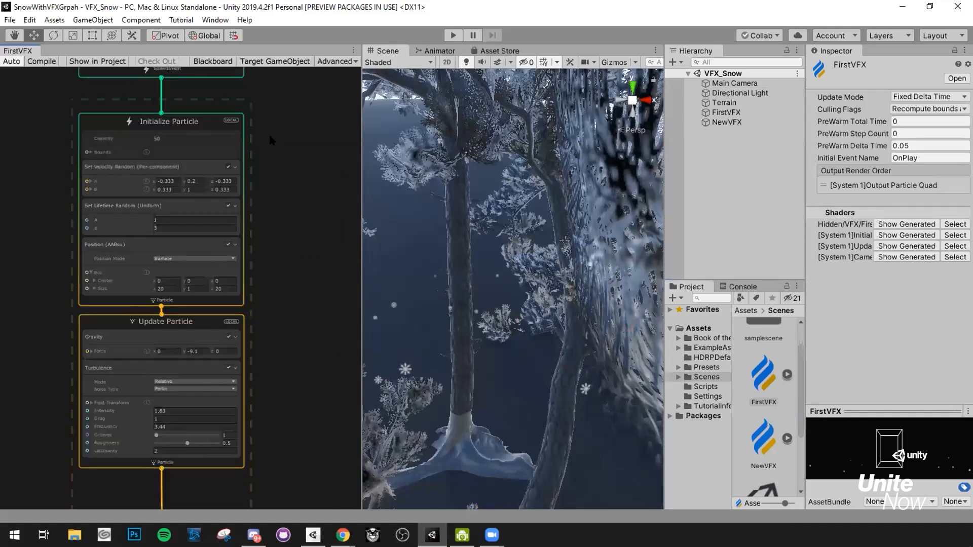
middle_drag(305, 233, 305, 264)
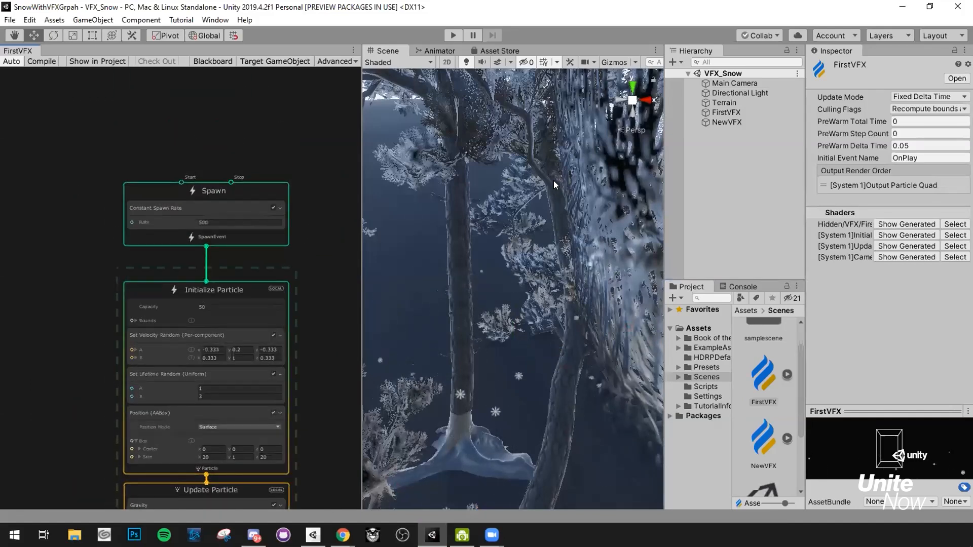
Move the FirstVFX object horizontally among the trees to about X 257.32, Z 97.93.
right_drag(553, 180, 646, 218)
click(732, 113)
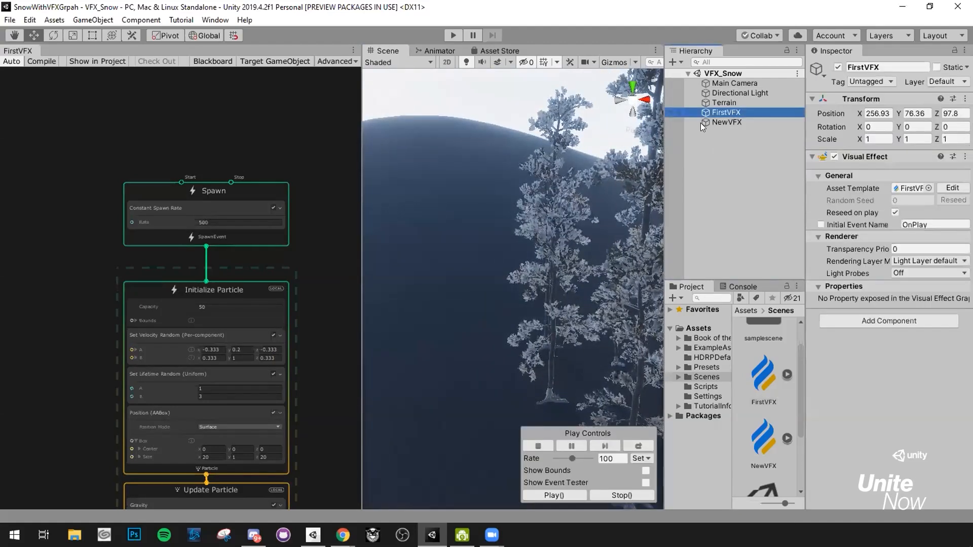
right_drag(400, 180, 596, 160)
right_drag(516, 245, 271, 238)
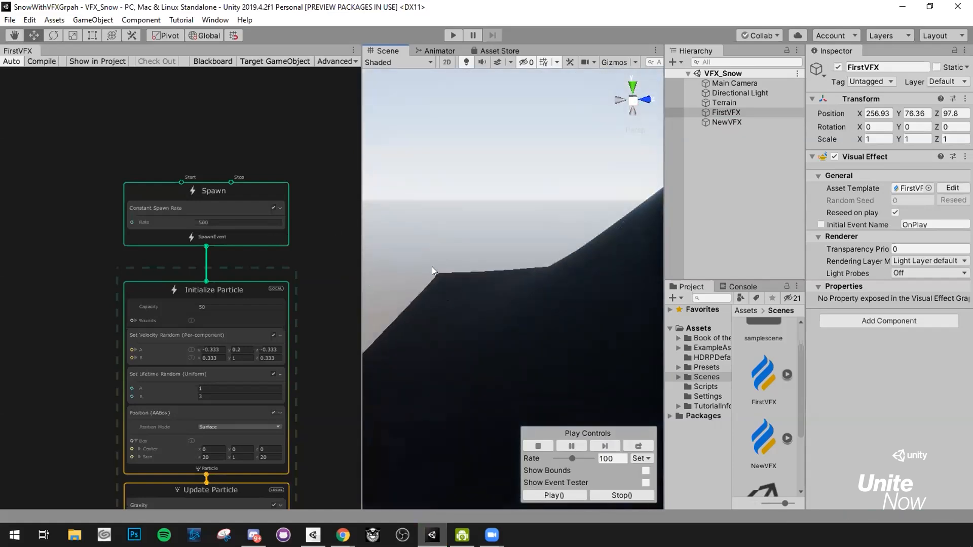
right_drag(519, 188, 354, 179)
right_drag(422, 181, 321, 159)
drag(535, 198, 539, 198)
mouse_move(527, 185)
mouse_down()
mouse_move(538, 193)
mouse_move(531, 180)
mouse_up()
right_drag(528, 212, 385, 112)
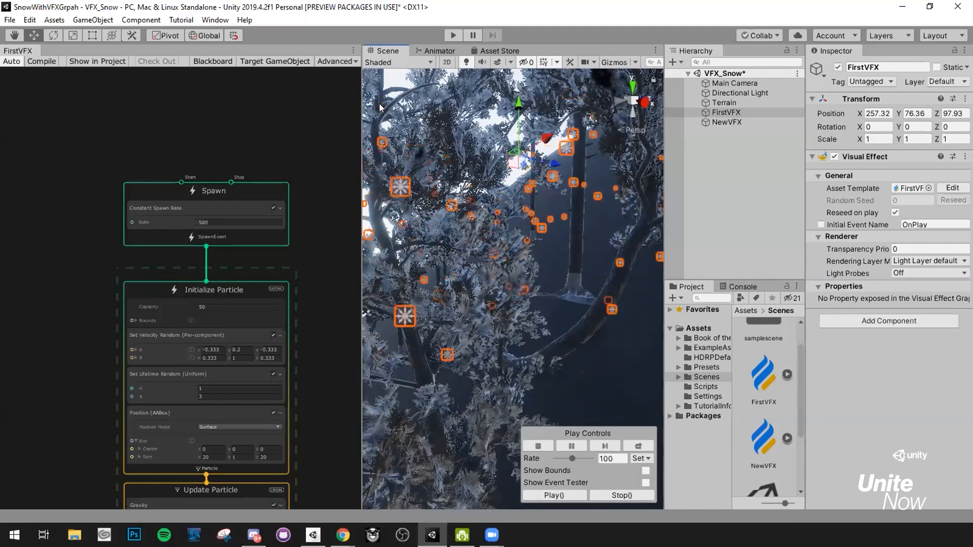
Open the Game view to check the snow from the camera, and return to the Scene view and FirstVFX graph.
click(215, 20)
mouse_move(295, 147)
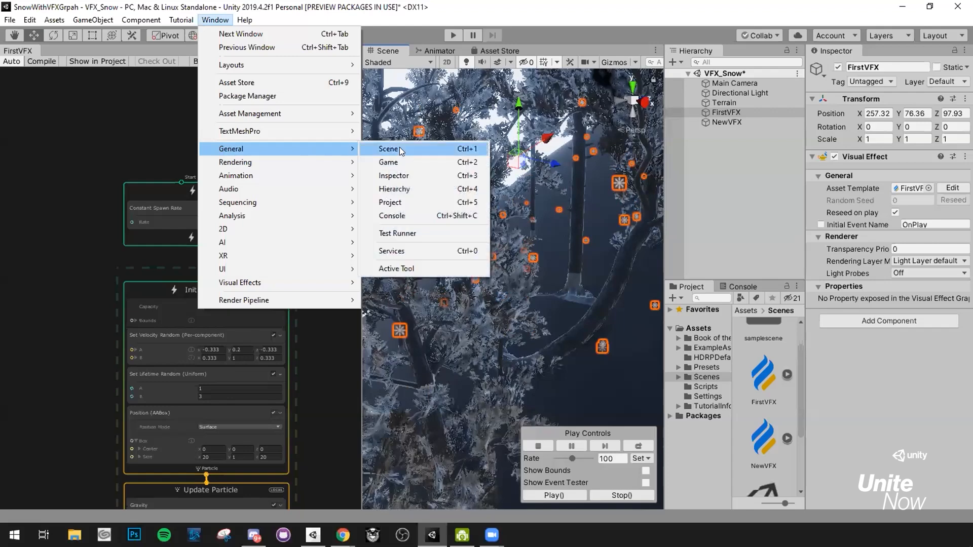
click(388, 163)
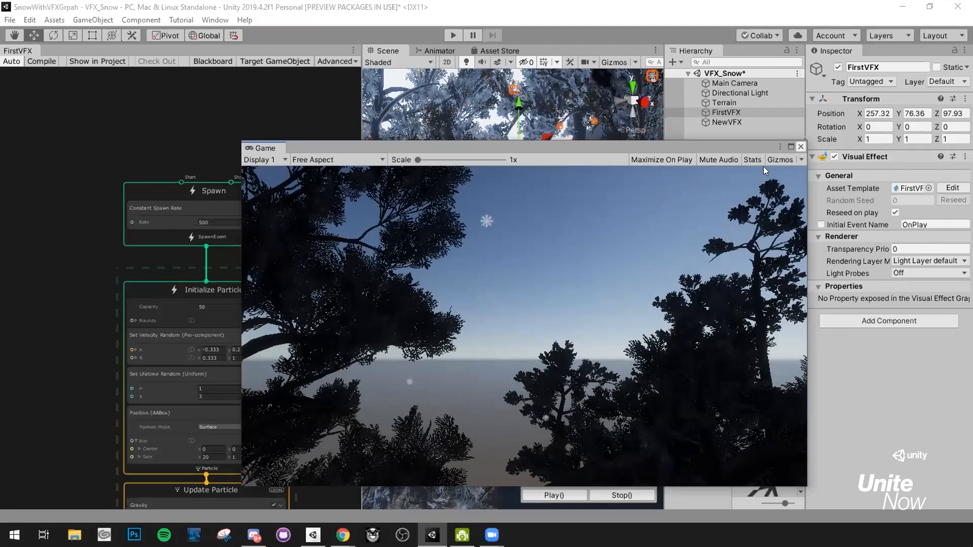
click(568, 79)
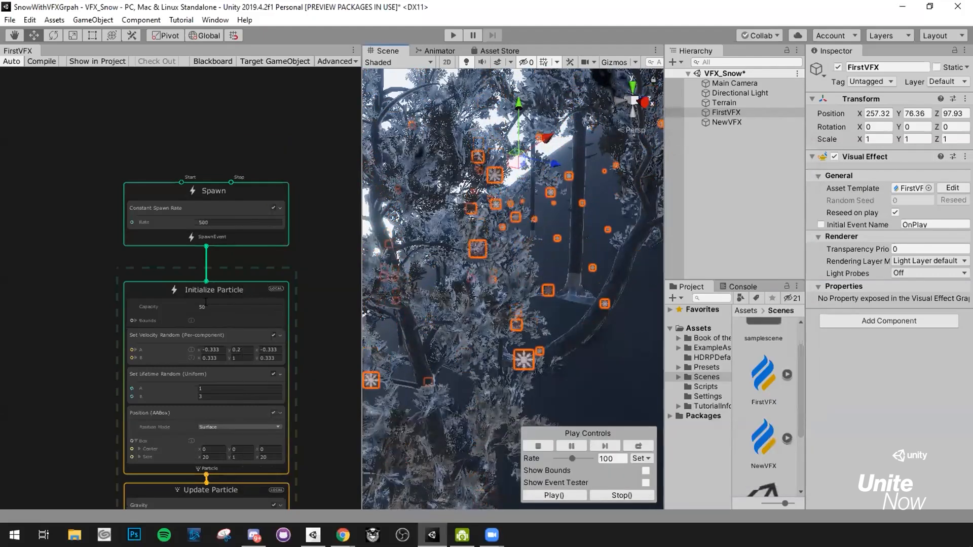
right_click(310, 86)
click(315, 268)
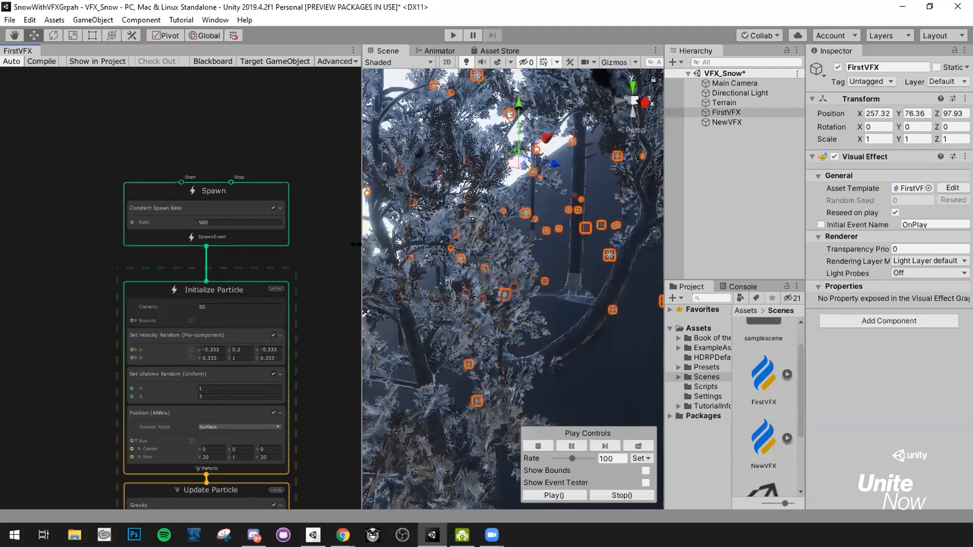
Widen the graph area and set the Capacity of FirstVFX's Initialize Particle context to 499.
drag(361, 245, 427, 218)
scroll(139, 211, up, 4)
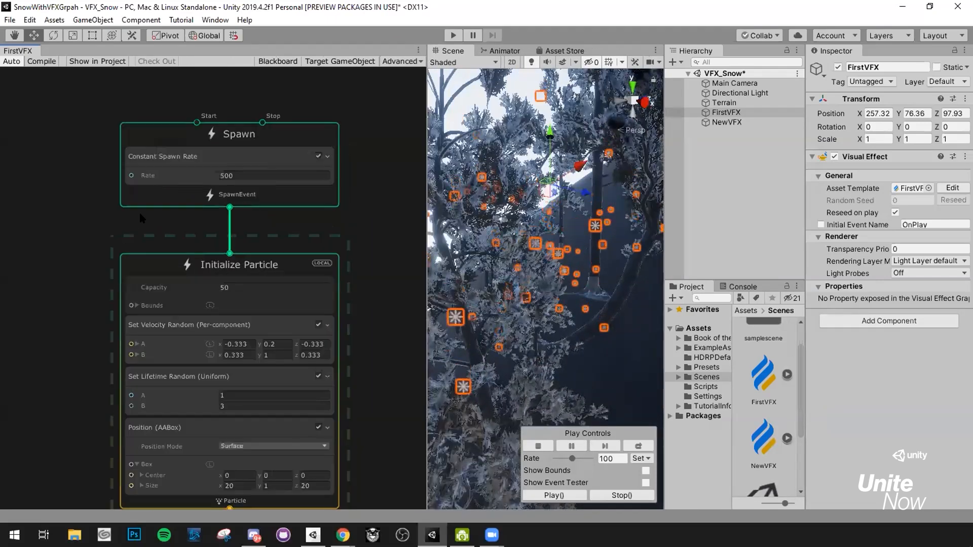
middle_drag(186, 130, 227, 90)
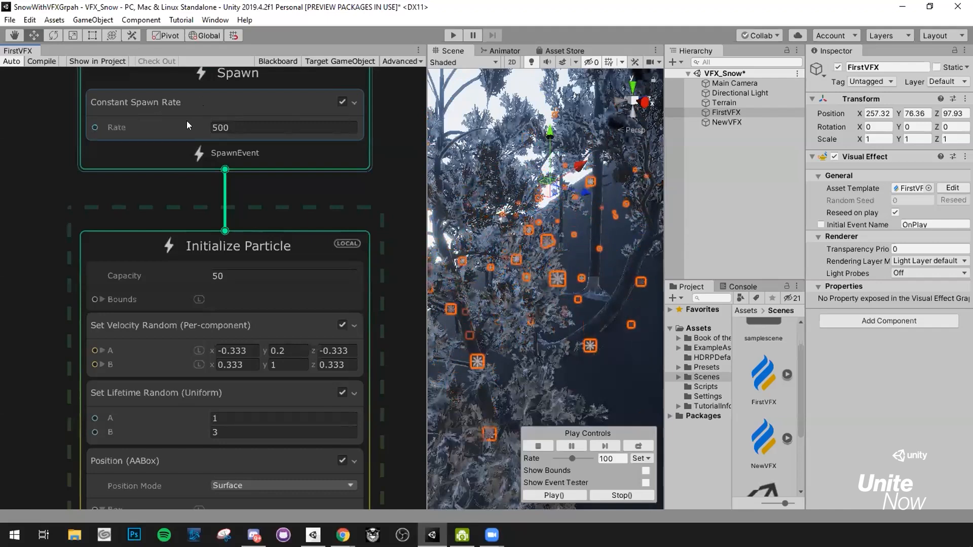
click(181, 273)
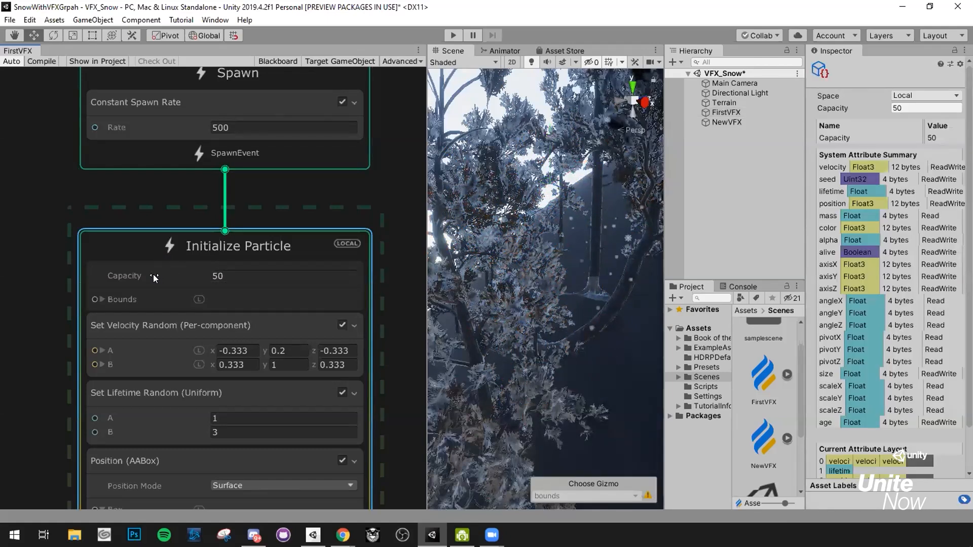
mouse_move(153, 275)
drag(142, 273, 339, 283)
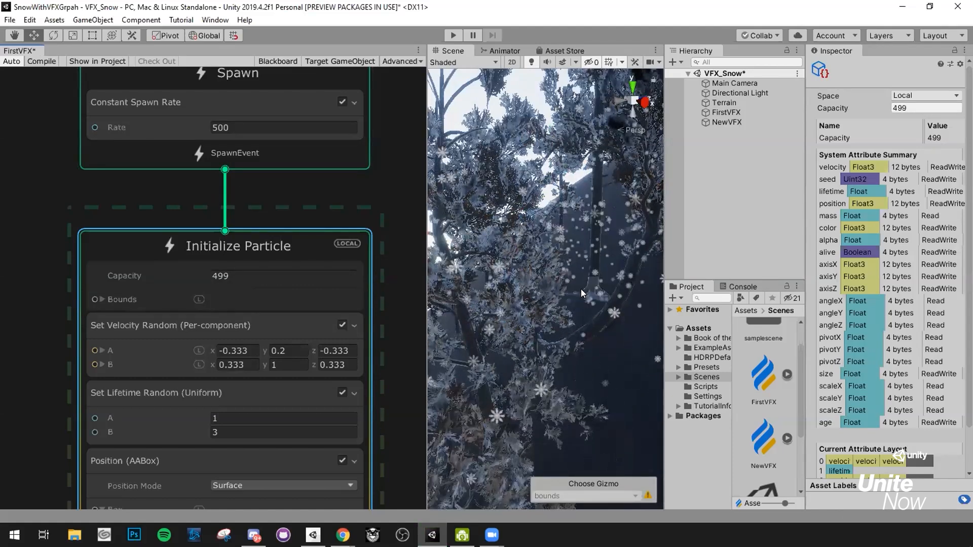
Examine the Set Velocity Random, Set Lifetime Random and Position (AABox) blocks, and view the snowfall area from farther away in the scene.
scroll(255, 267, down, 5)
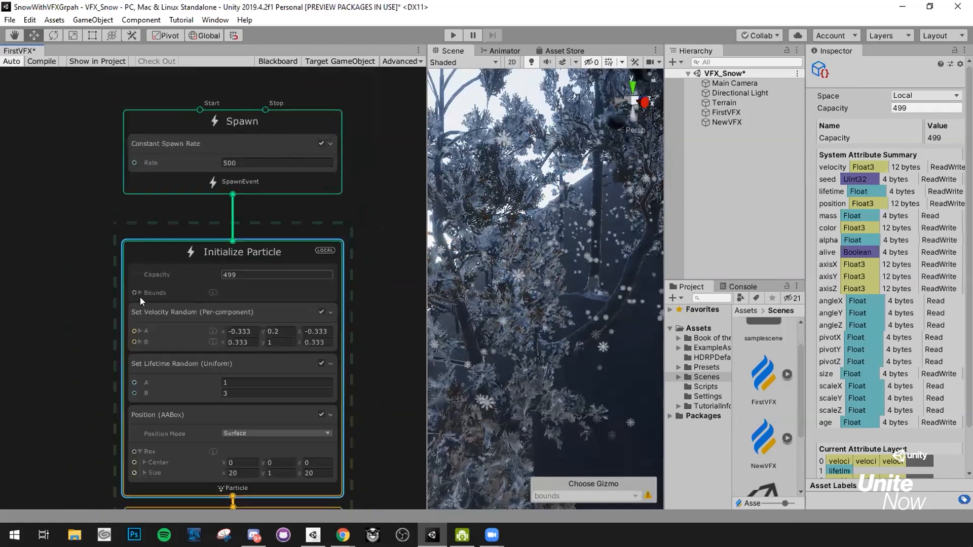
scroll(108, 261, up, 4)
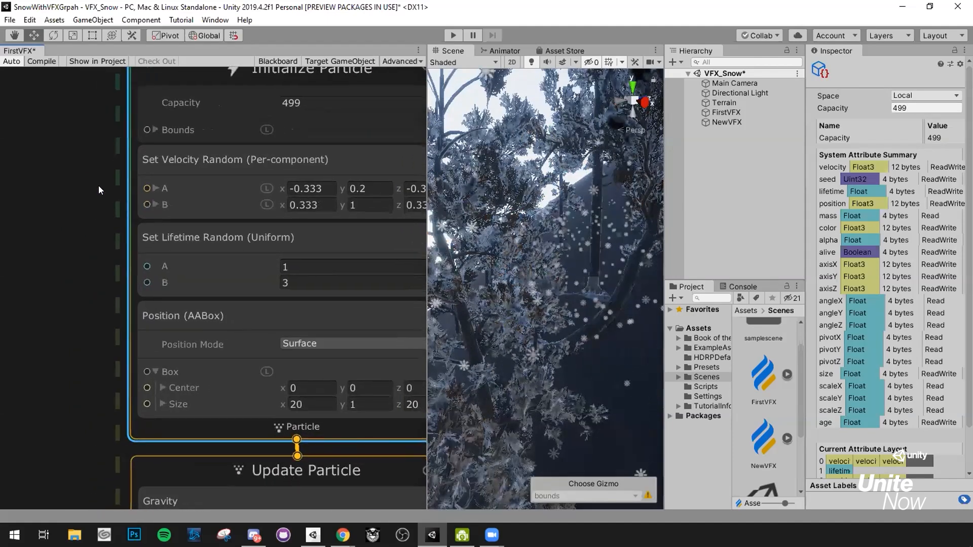
click(205, 208)
middle_drag(103, 219, 100, 144)
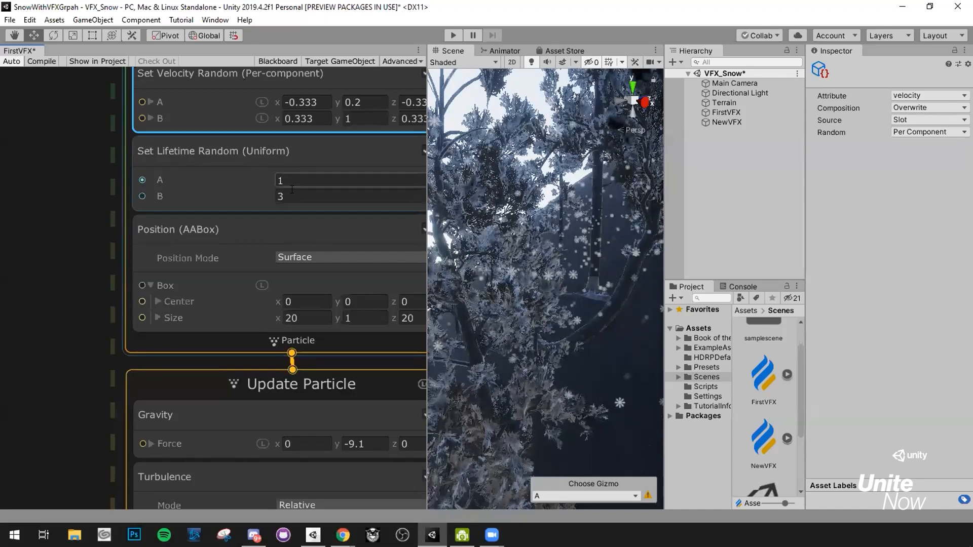
middle_drag(146, 229, 70, 186)
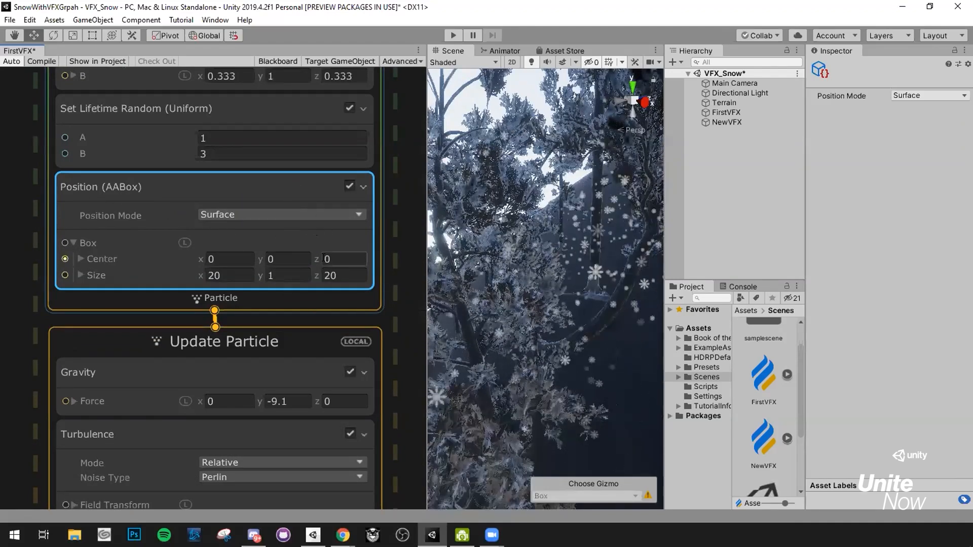
alt+drag(470, 244, 519, 195)
middle_drag(519, 195, 472, 278)
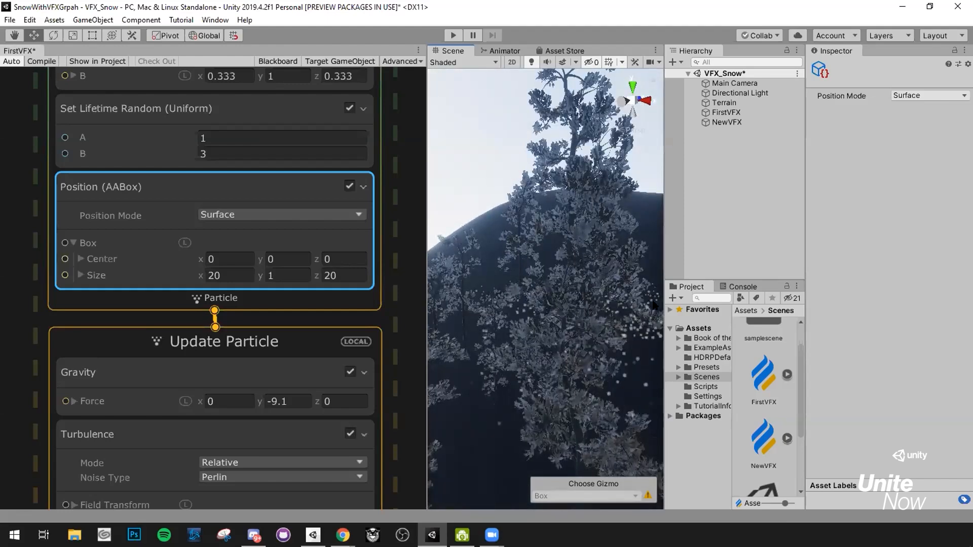
right_drag(653, 299, 654, 310)
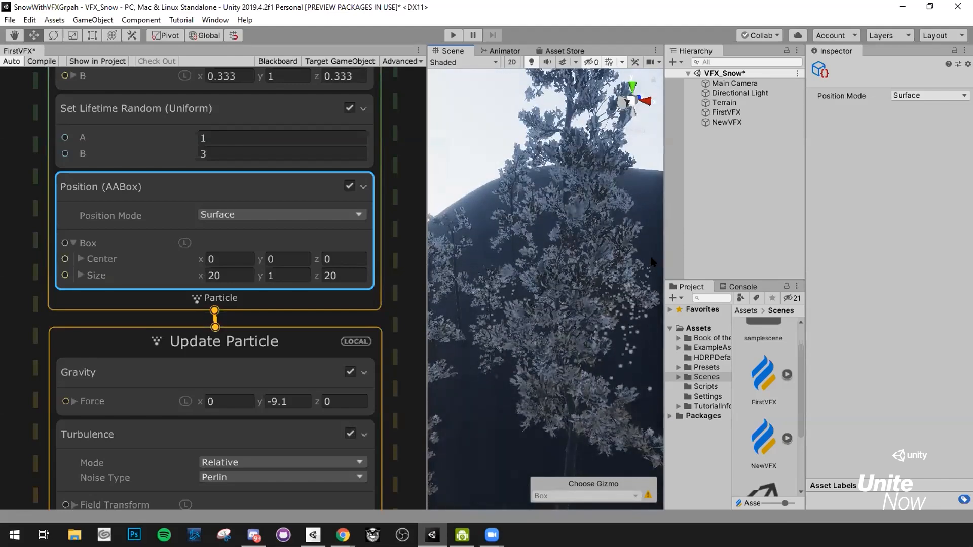
Search the blocks available for Initialize Particle for "aa" to locate Position (AABox), and leave the list without adding a block.
right_click(301, 297)
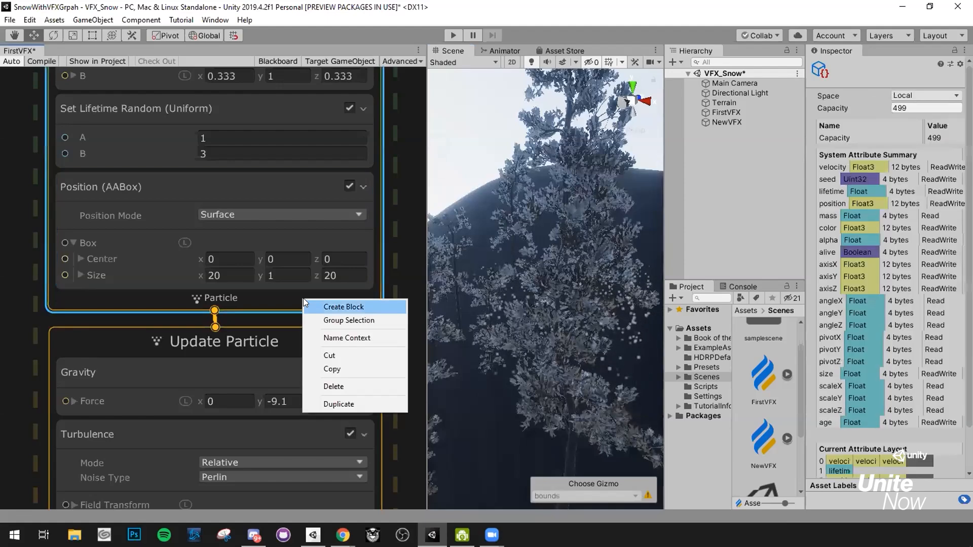
right_click(259, 297)
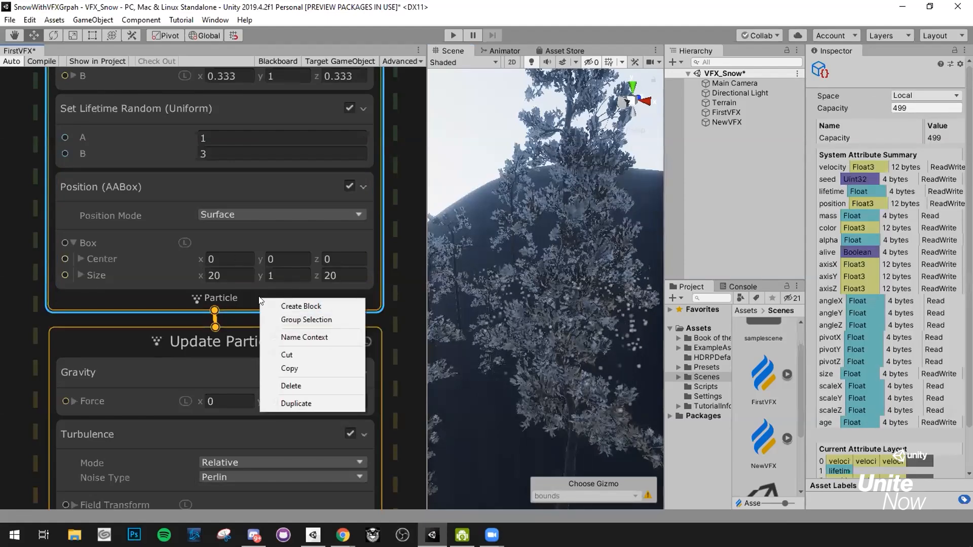
click(285, 306)
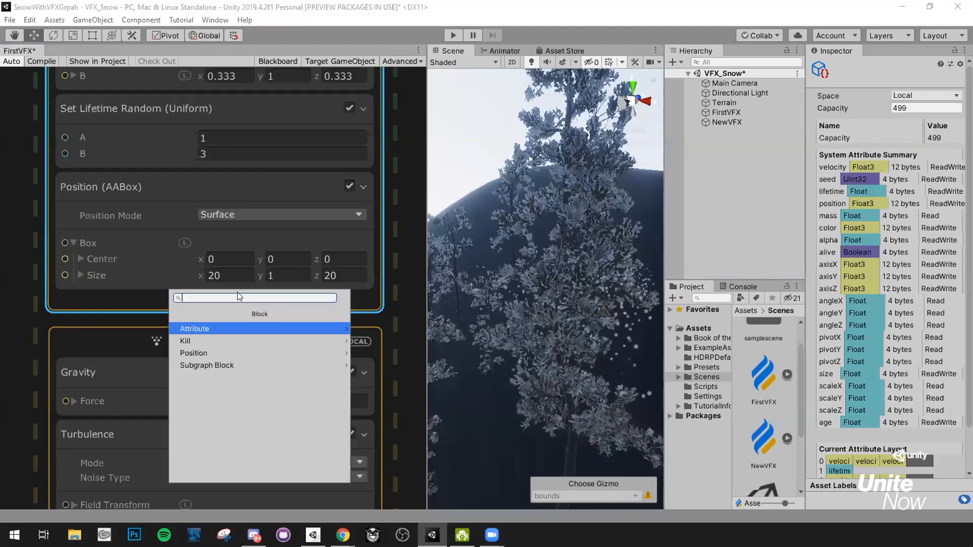
text(aa)
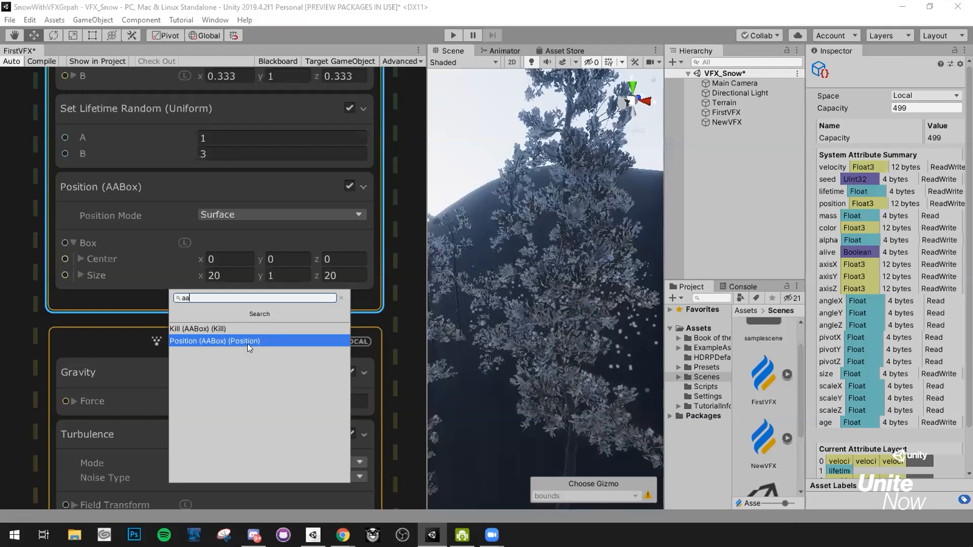
click(209, 176)
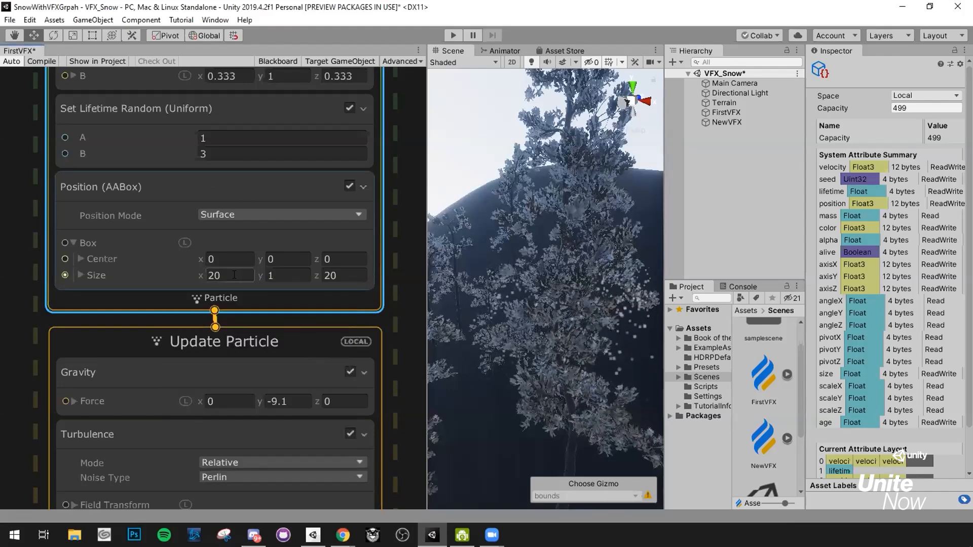
Set the box Size of the Position (AABox) block to 50 in X and 50 in Z.
click(213, 276)
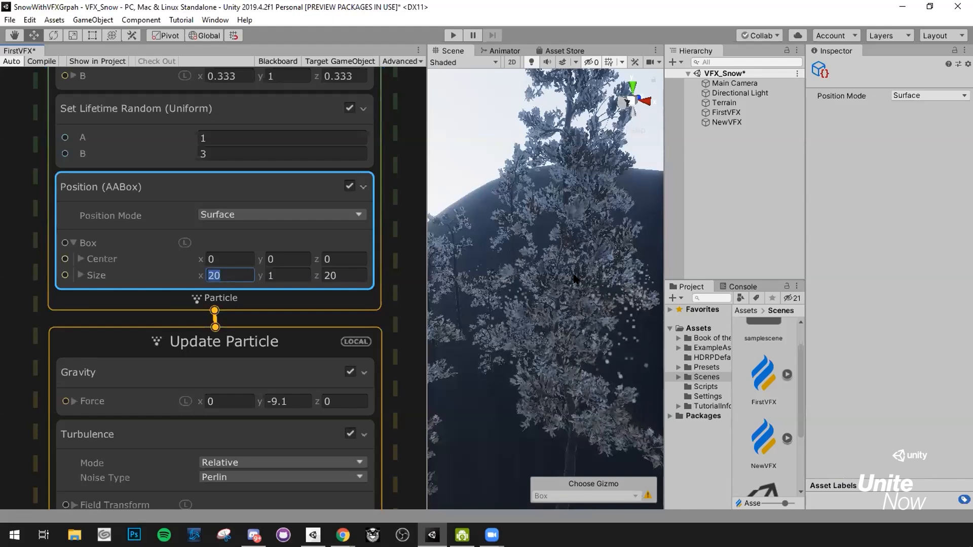
text(50)
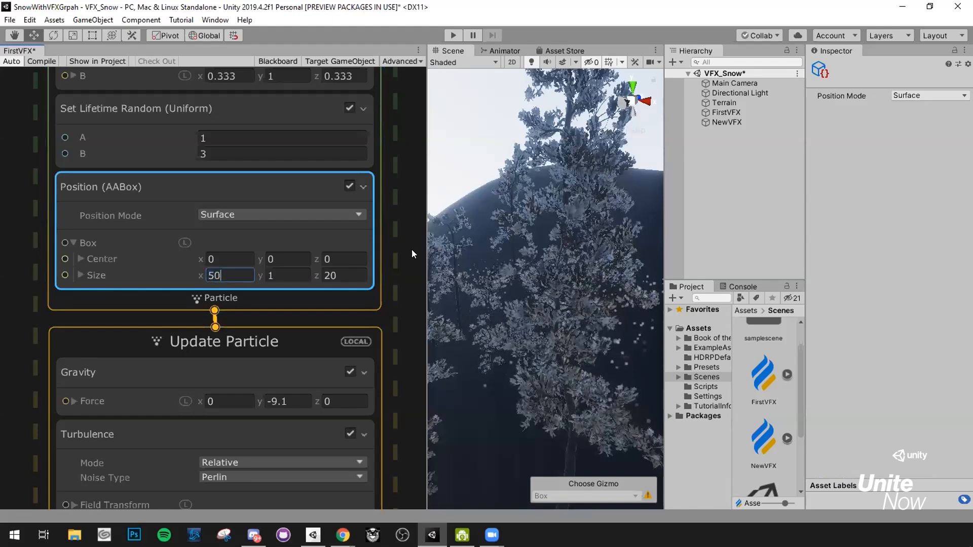
click(355, 273)
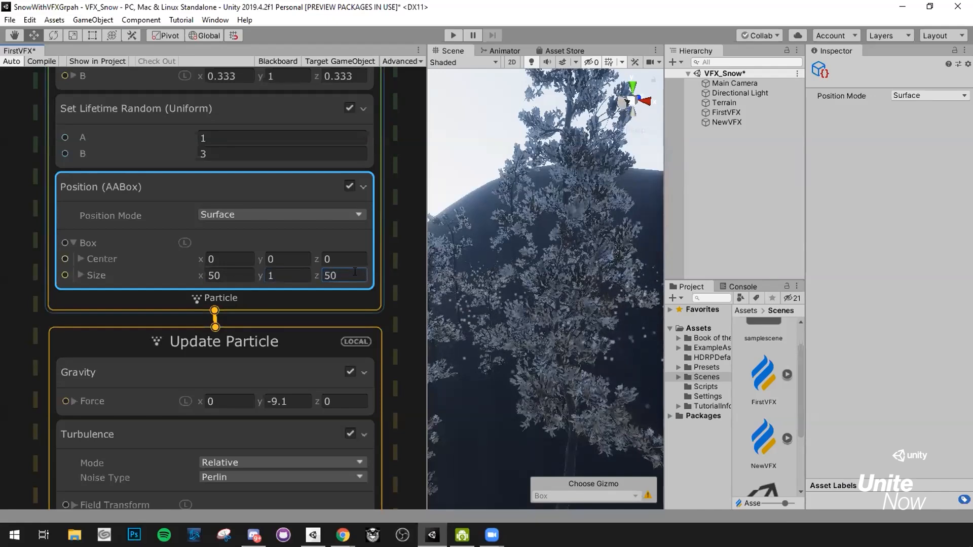
alt+drag(558, 267, 518, 283)
Search the textures for "sno" and choose Snowflake as the Main Texture of Output Particle Quad.
scroll(298, 308, down, 2)
middle_drag(125, 357, 140, 180)
middle_drag(85, 343, 148, 176)
middle_drag(167, 140, 155, 190)
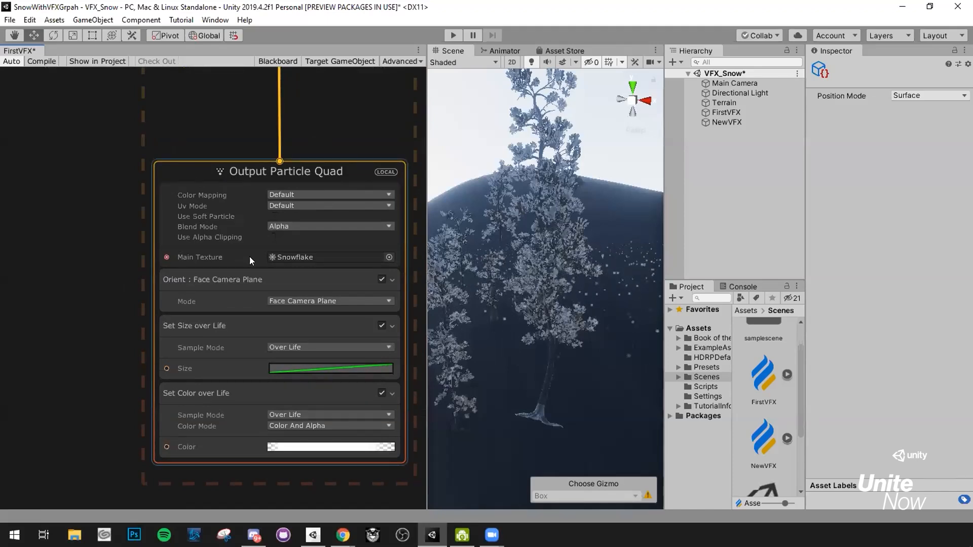
scroll(249, 257, up, 2)
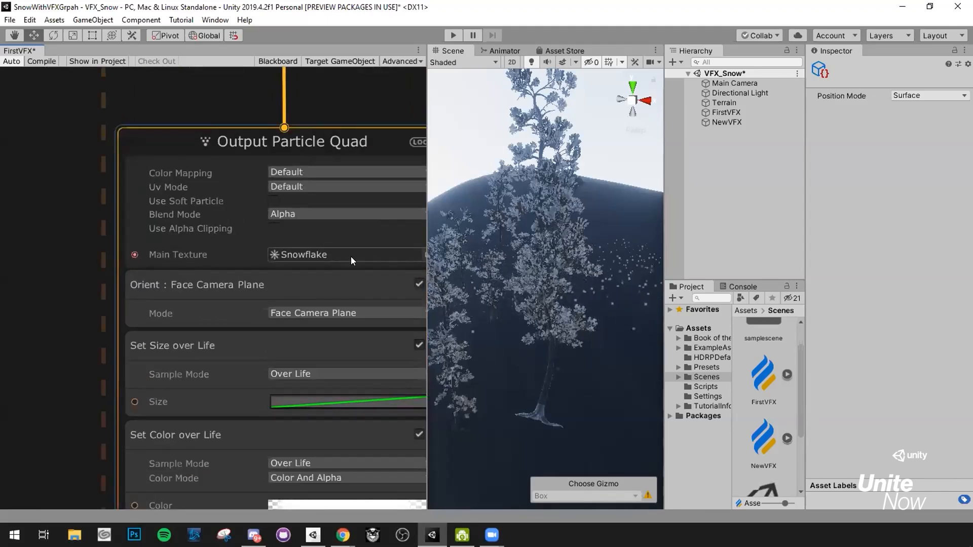
middle_drag(420, 252, 345, 246)
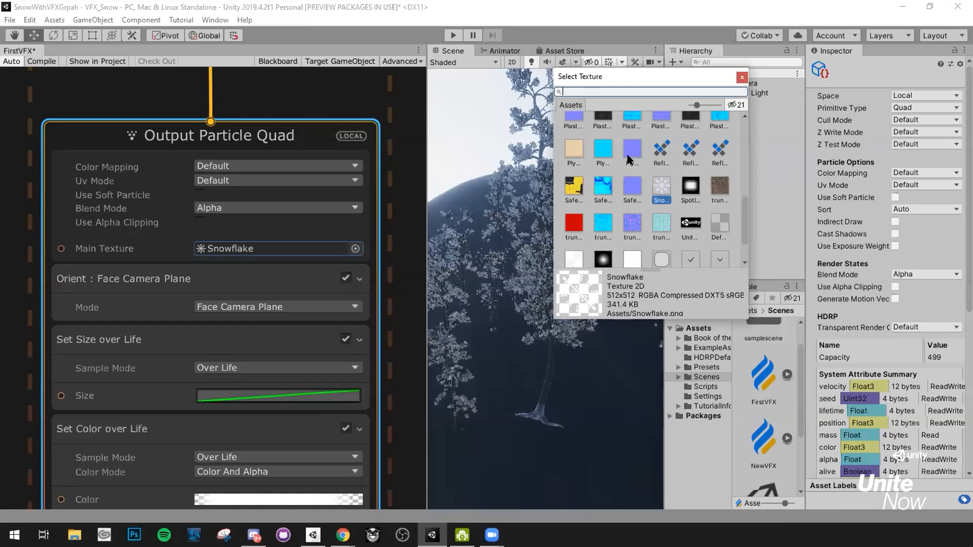
text(sno)
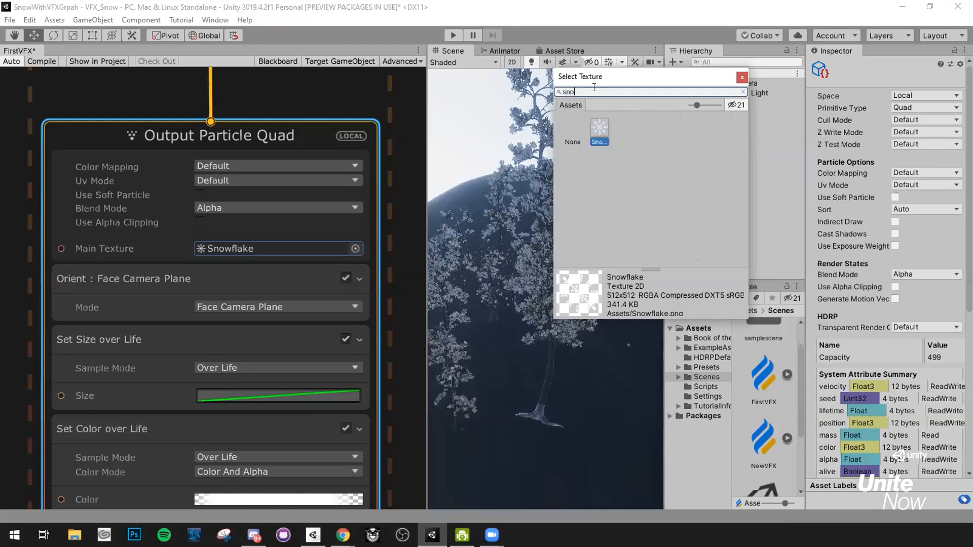
drag(697, 105, 703, 106)
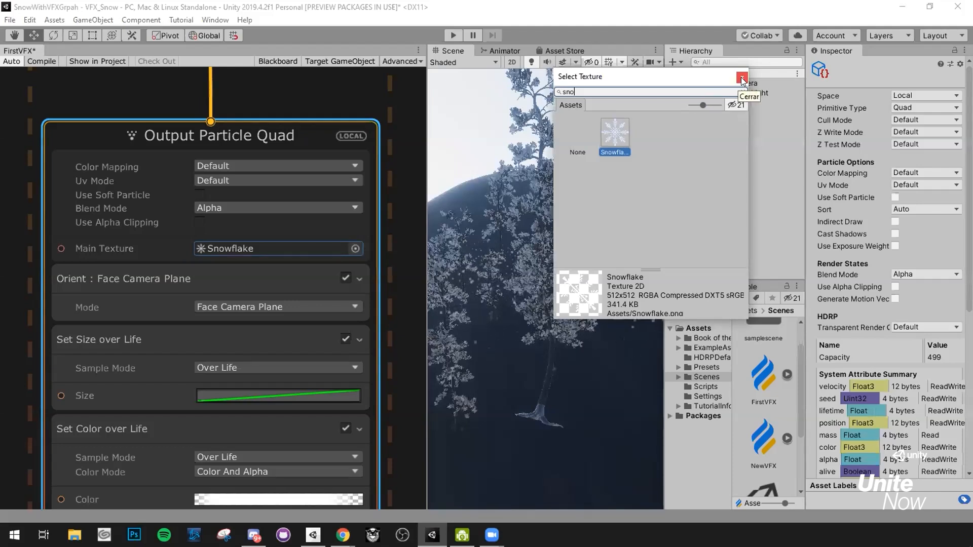
double_click(615, 133)
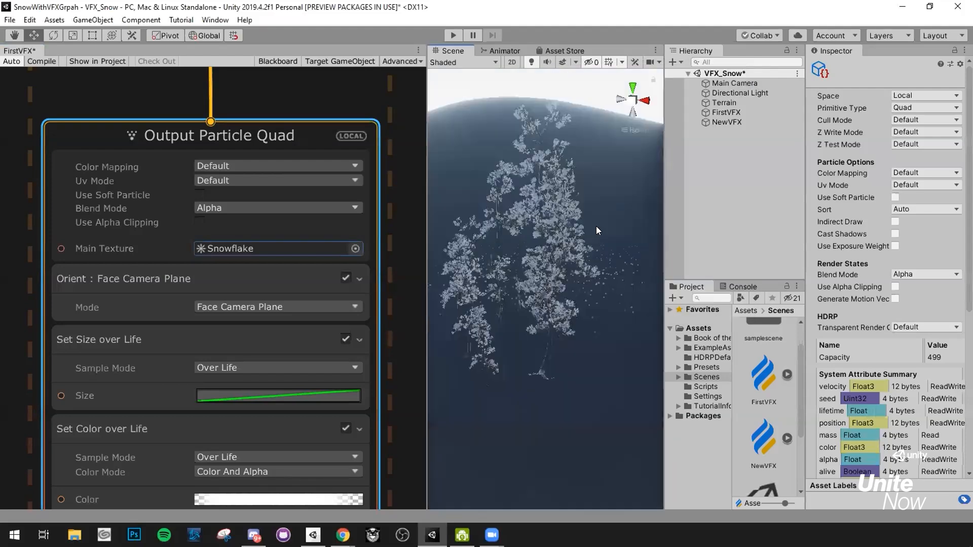
Select FirstVFX and frame it in the scene to examine its snowflakes around the trees.
click(725, 112)
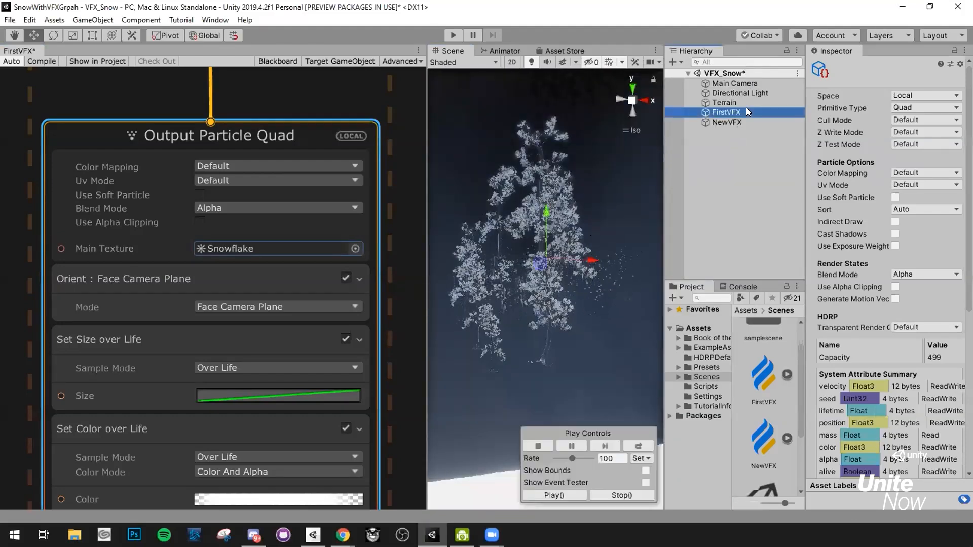
key(f)
right_drag(554, 196, 607, 113)
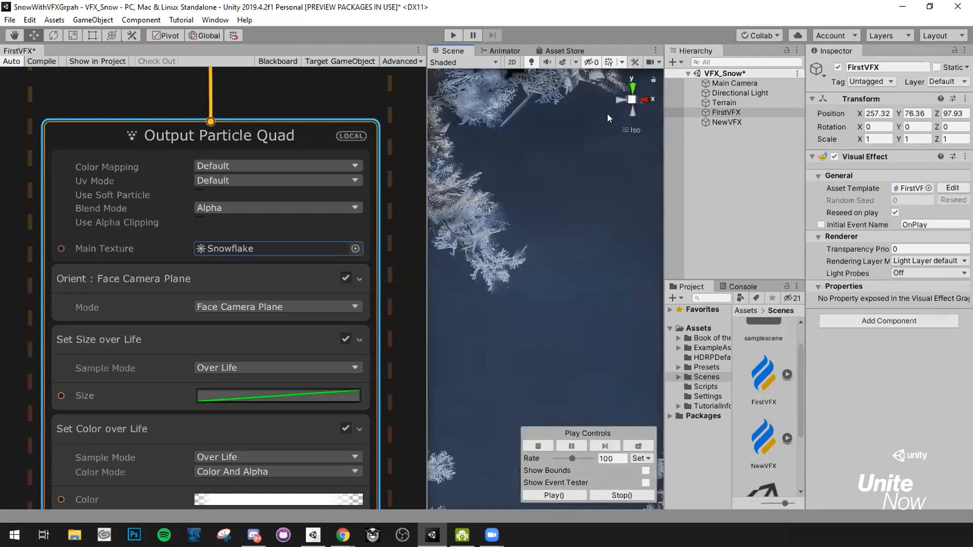
scroll(618, 127, down, 5)
right_drag(546, 325, 613, 284)
key(f)
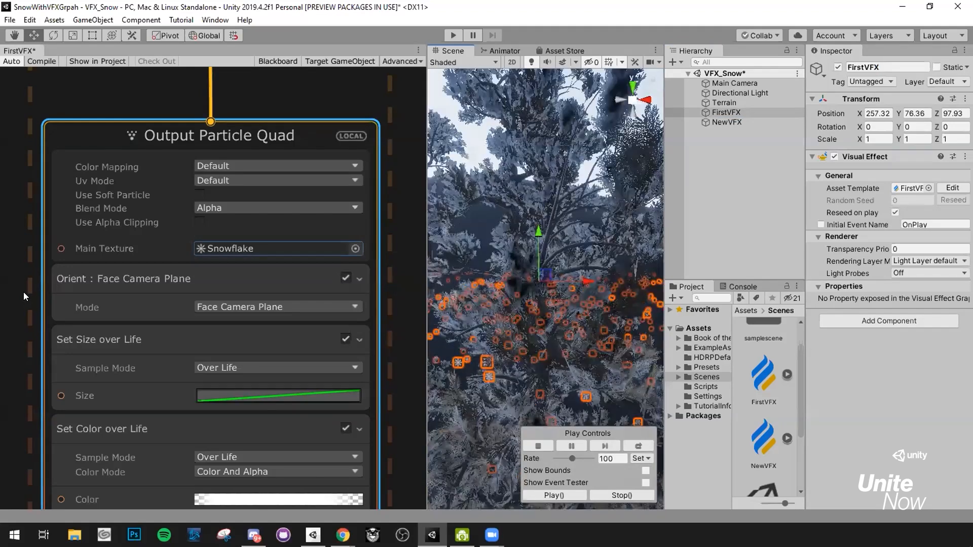
scroll(126, 188, down, 3)
middle_drag(120, 238, 203, 175)
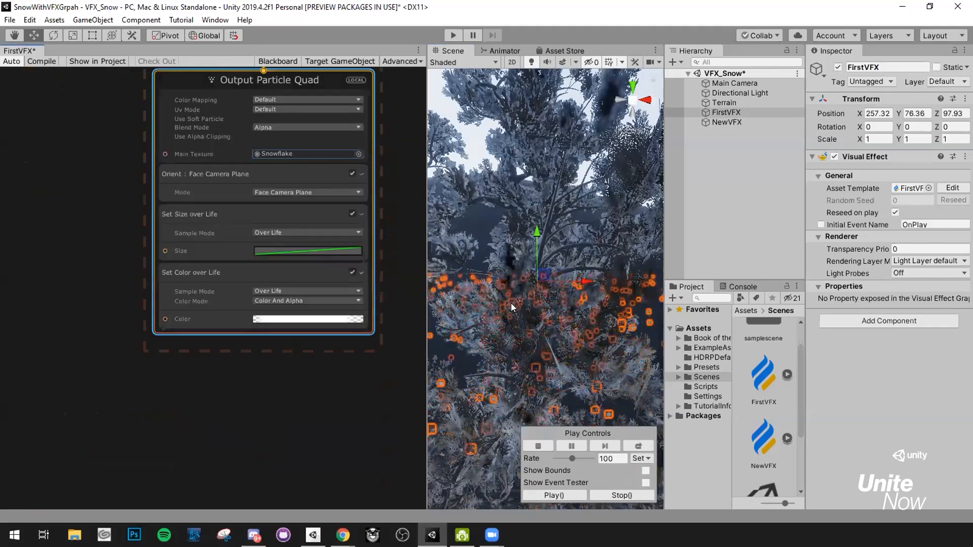
middle_drag(536, 152, 546, 122)
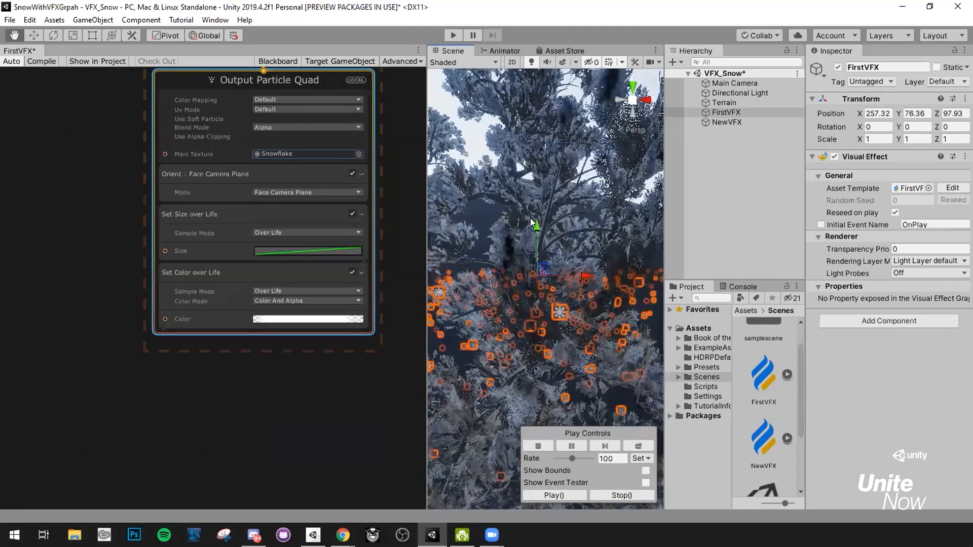
scroll(530, 213, up, 5)
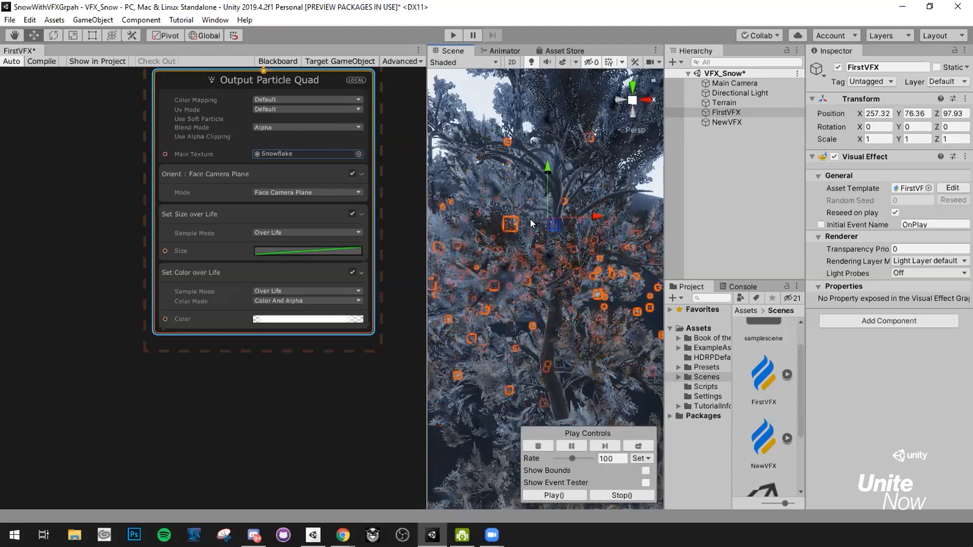
Examine the Gravity and Turbulence blocks of FirstVFX's Update Particle context.
middle_drag(404, 157, 397, 262)
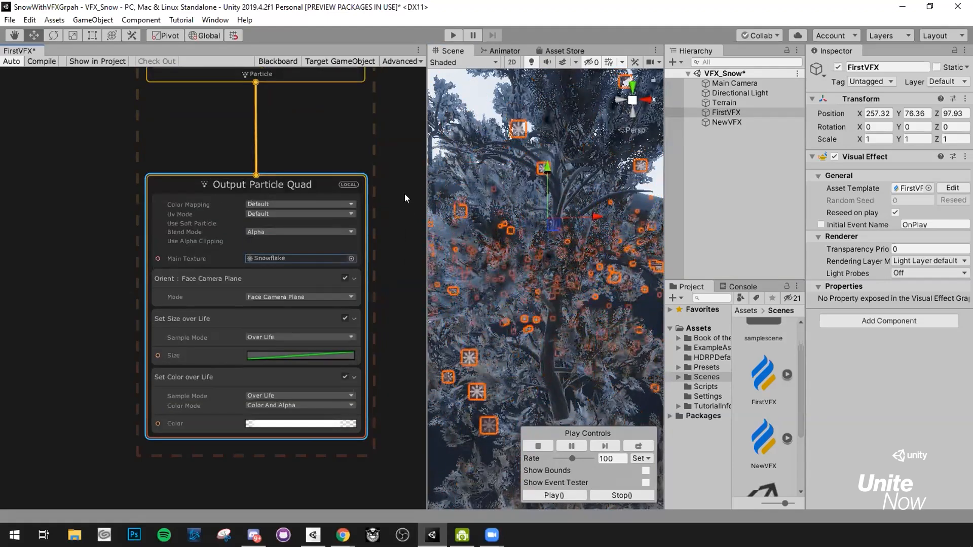
middle_drag(405, 228, 393, 346)
middle_drag(185, 129, 189, 280)
scroll(157, 182, up, 5)
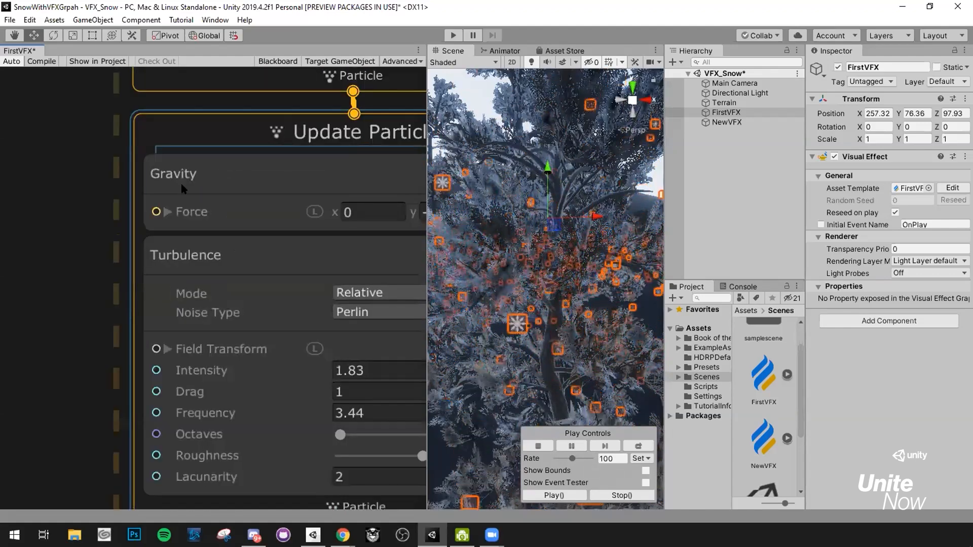
click(183, 184)
middle_drag(291, 181, 5, 201)
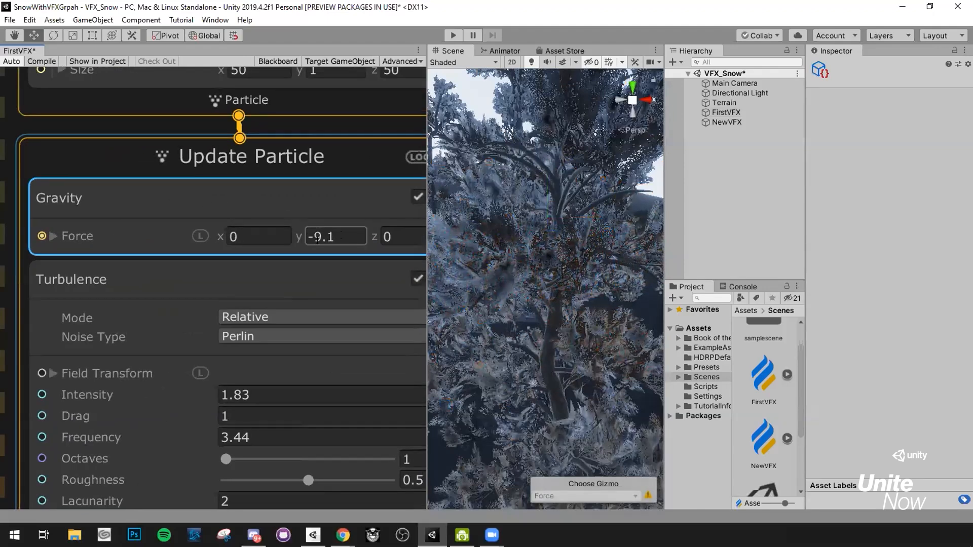
click(243, 277)
middle_drag(244, 278, 223, 158)
scroll(112, 188, down, 1)
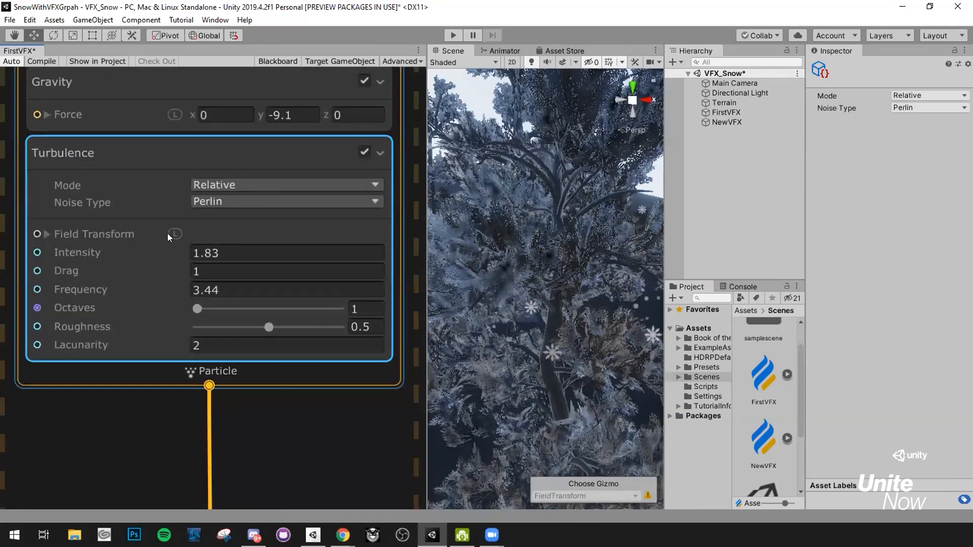
Search the blocks available for Update Particle for "tu" to locate Turbulence (Force), and leave the list without adding a block.
click(260, 375)
right_click(261, 375)
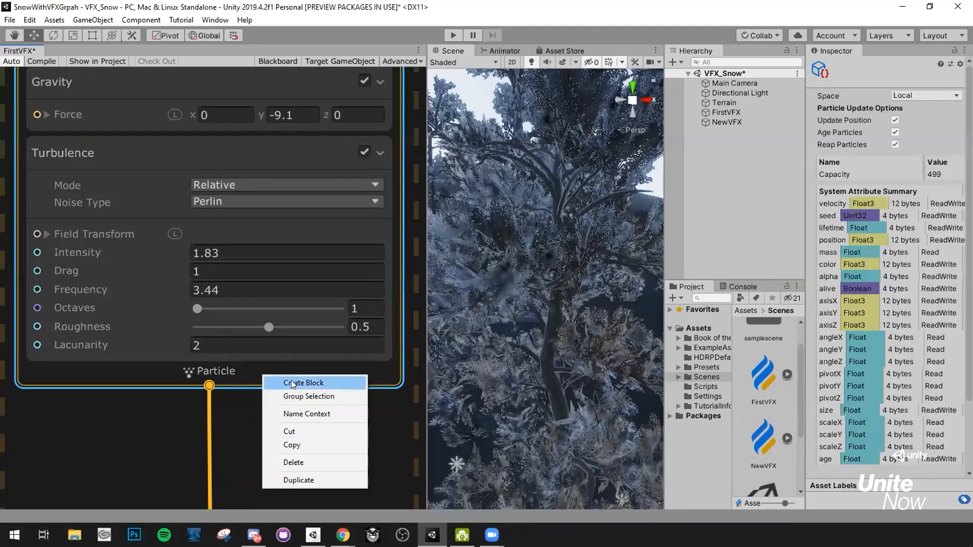
click(287, 384)
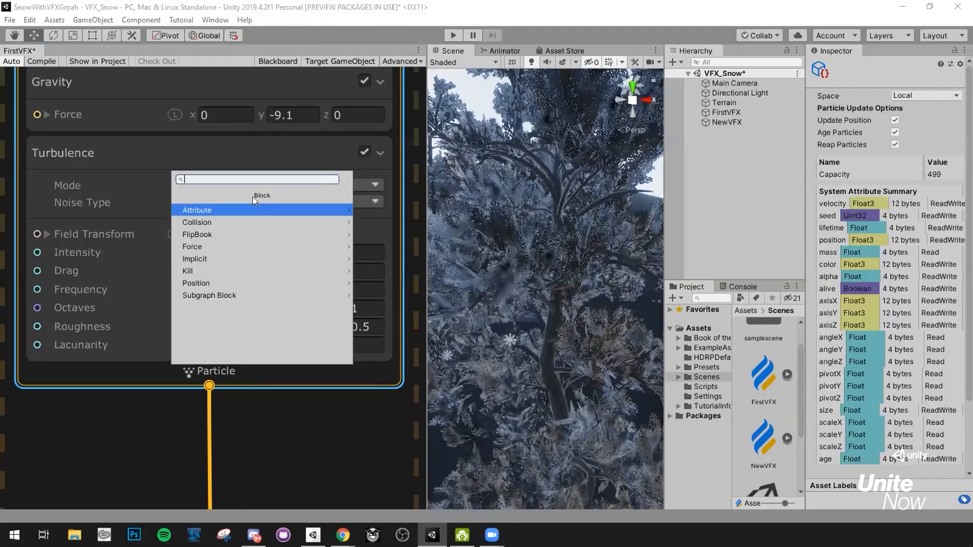
text(tu)
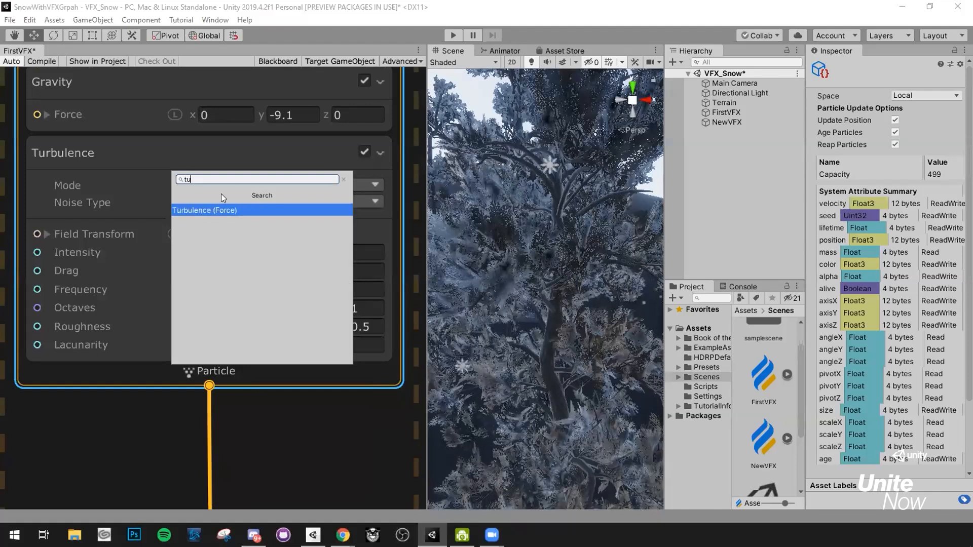
click(396, 130)
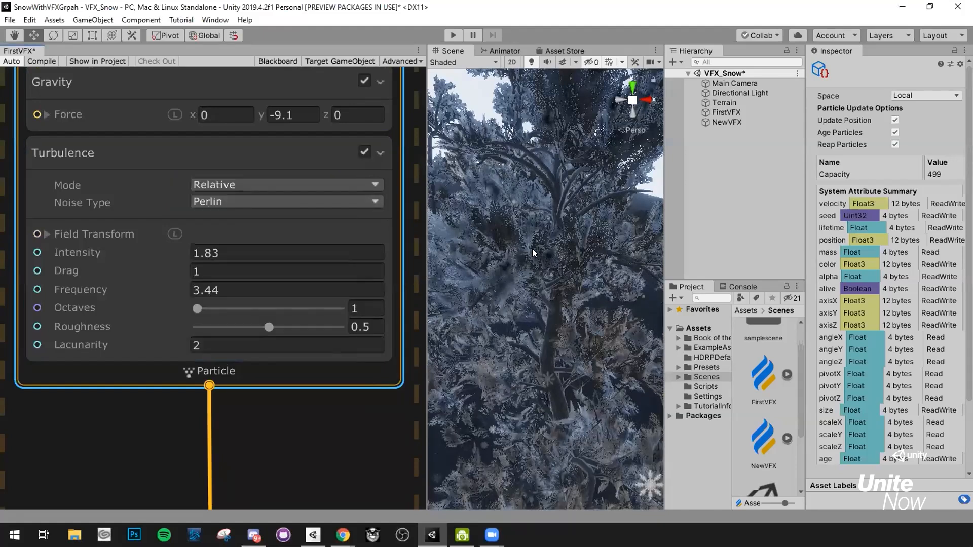
Set the Turbulence block's Intensity to 11.96 and check the snowfall around the trees from several angles.
scroll(583, 251, down, 3)
scroll(582, 230, down, 2)
middle_drag(583, 223, 575, 189)
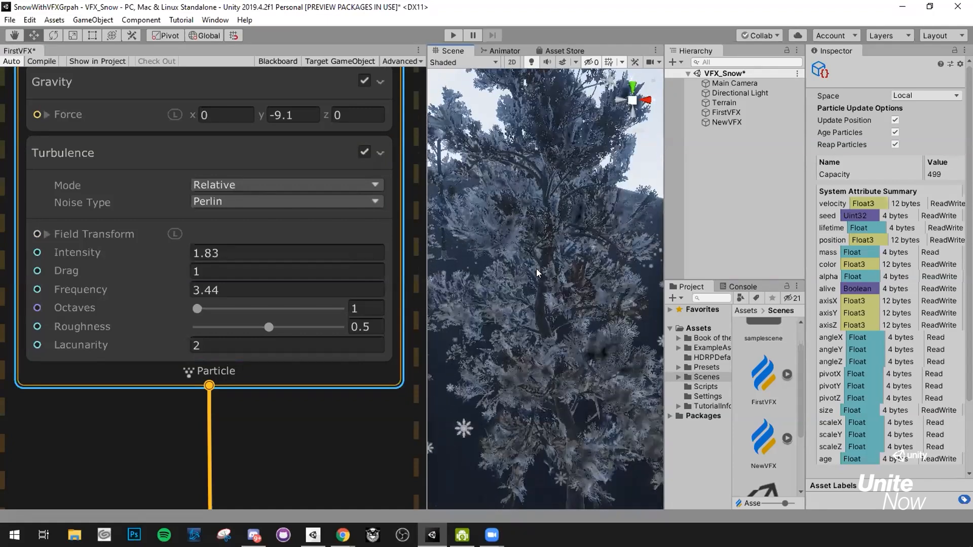
drag(171, 252, 369, 249)
click(277, 251)
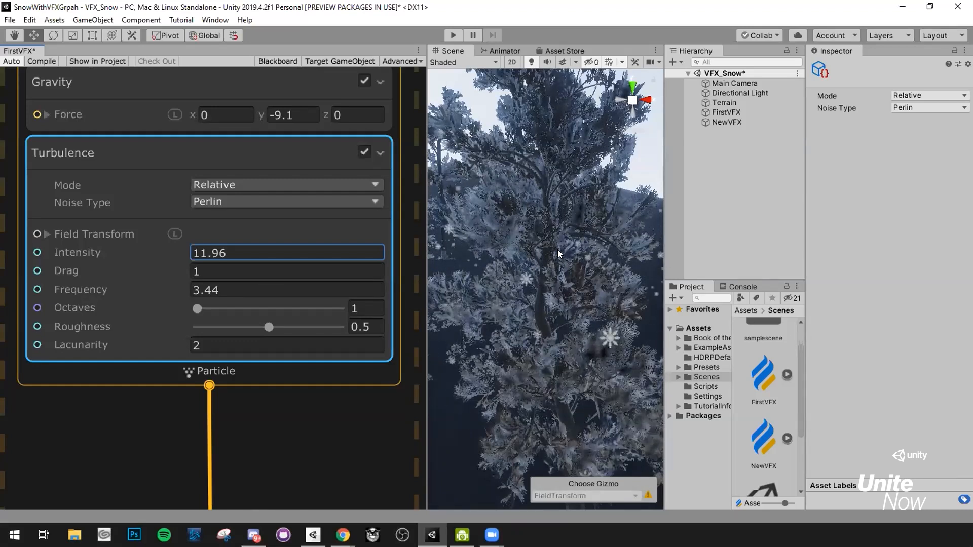
scroll(581, 243, down, 4)
key(d)
right_drag(517, 226, 22, 123)
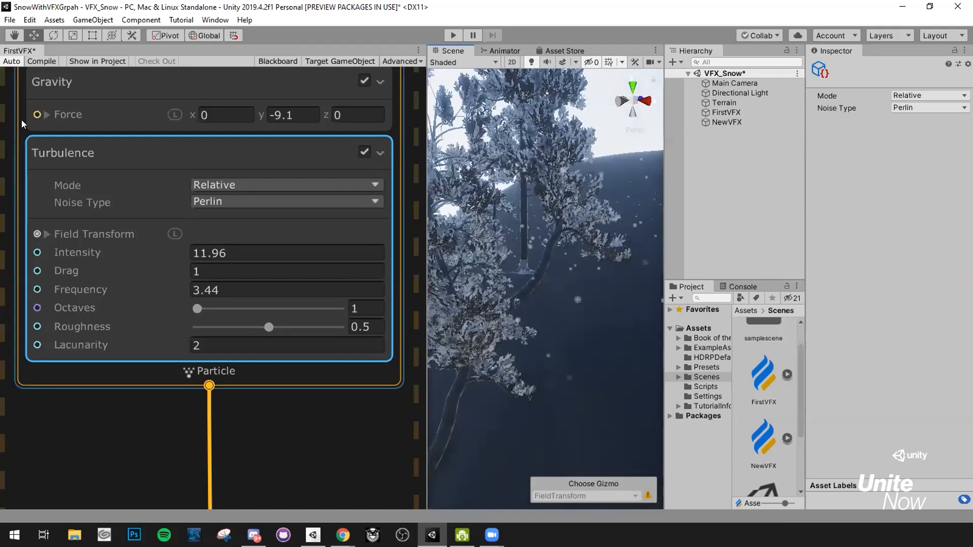
right_drag(498, 189, 555, 218)
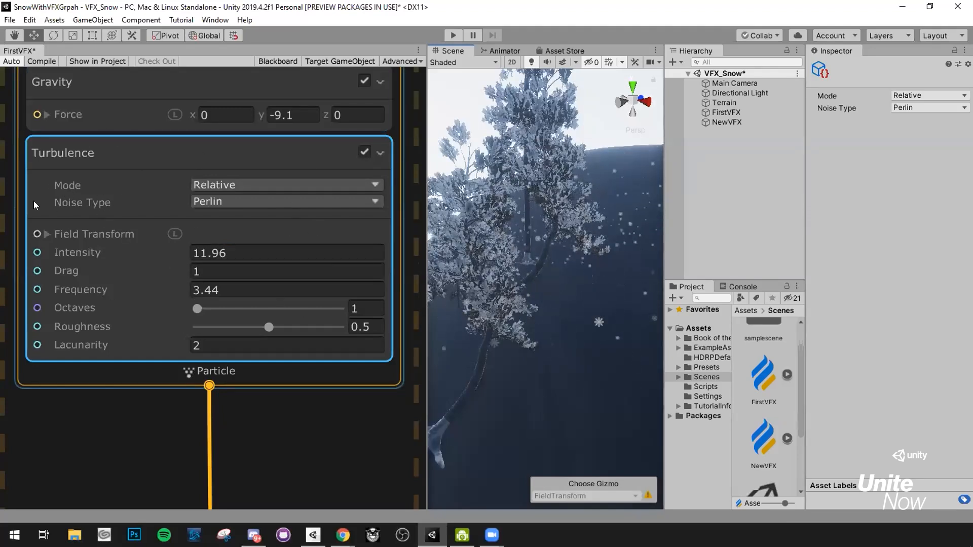
mouse_move(91, 203)
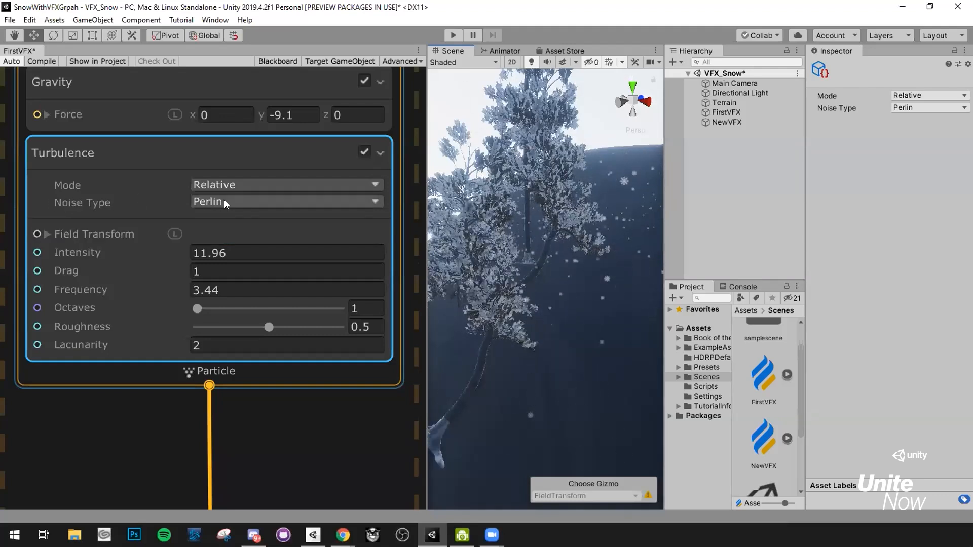
right_drag(554, 199, 615, 218)
Examine the Orient block and the Size curve of Set Size over Life in Output Particle Quad, and view the snow from another side.
middle_drag(271, 462, 260, 120)
scroll(325, 259, down, 2)
click(350, 342)
middle_drag(377, 384, 386, 187)
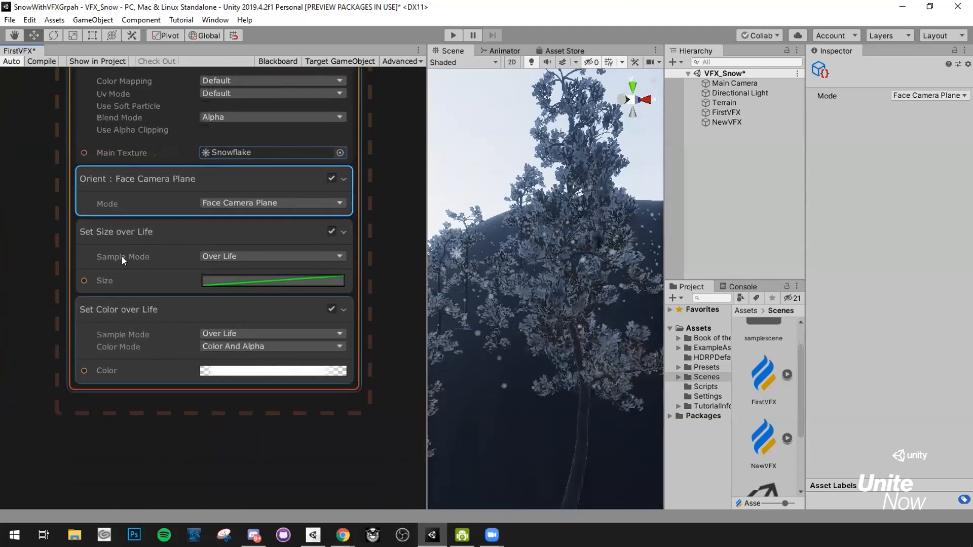
click(256, 277)
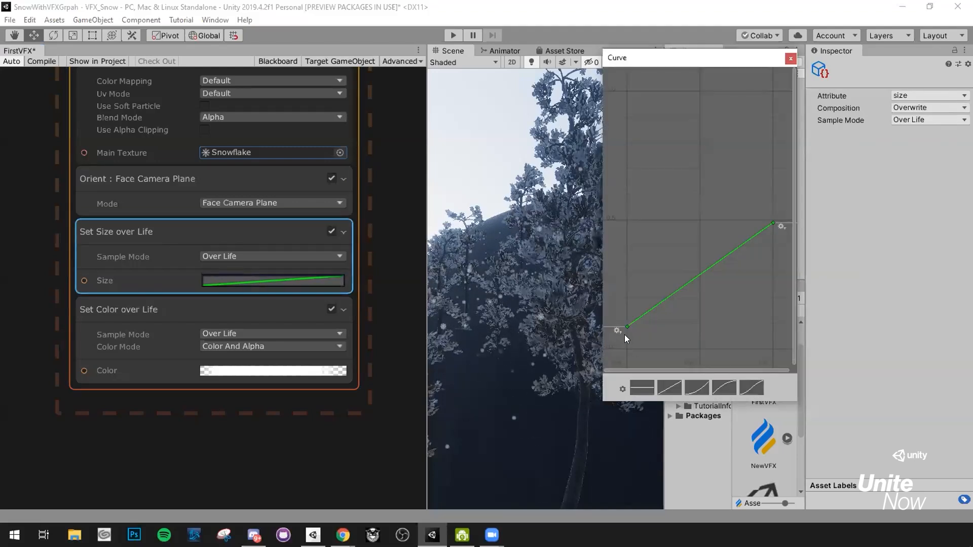
click(791, 58)
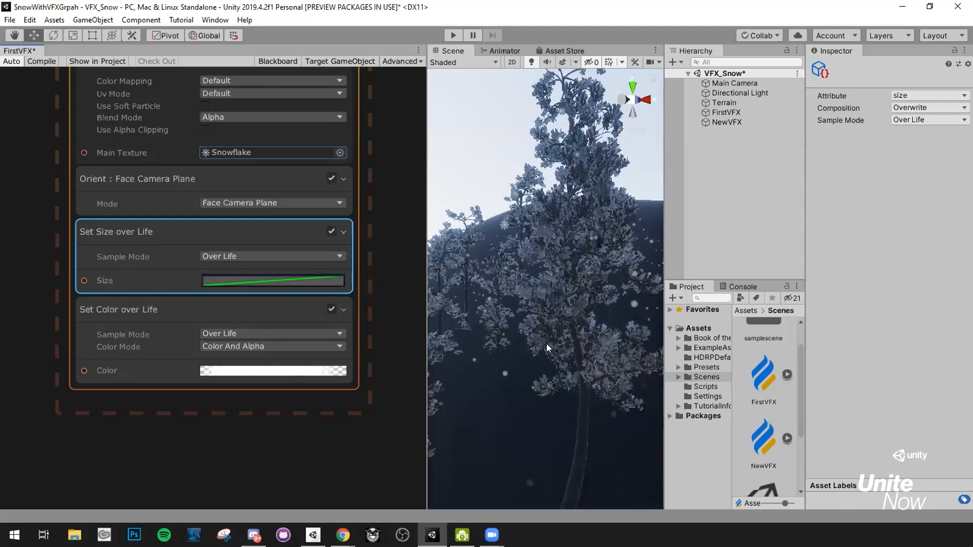
right_drag(562, 260, 304, 233)
scroll(527, 238, down, 4)
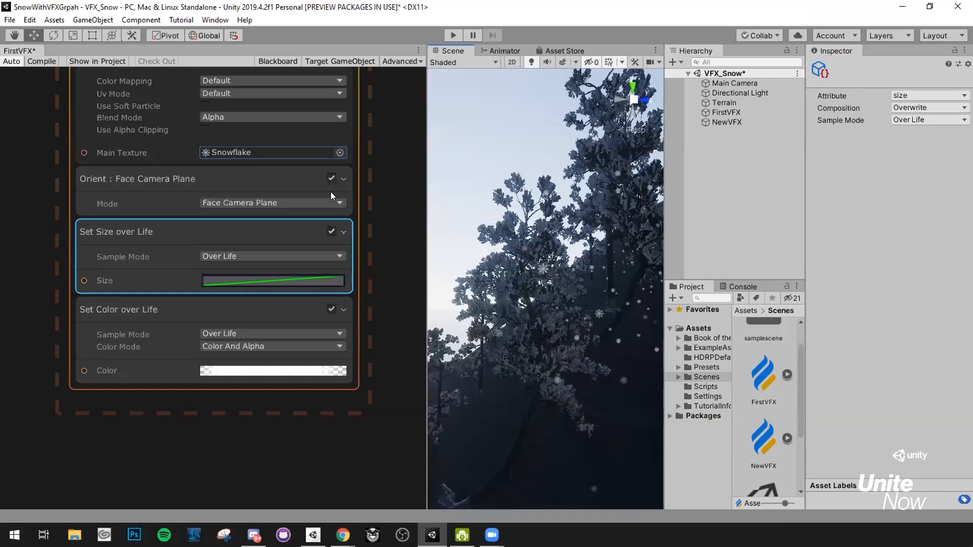
Switch to the "Making Snow with VFX" presentation in Chrome to view the Make it Snow checklist.
click(334, 203)
scroll(326, 243, down, 5)
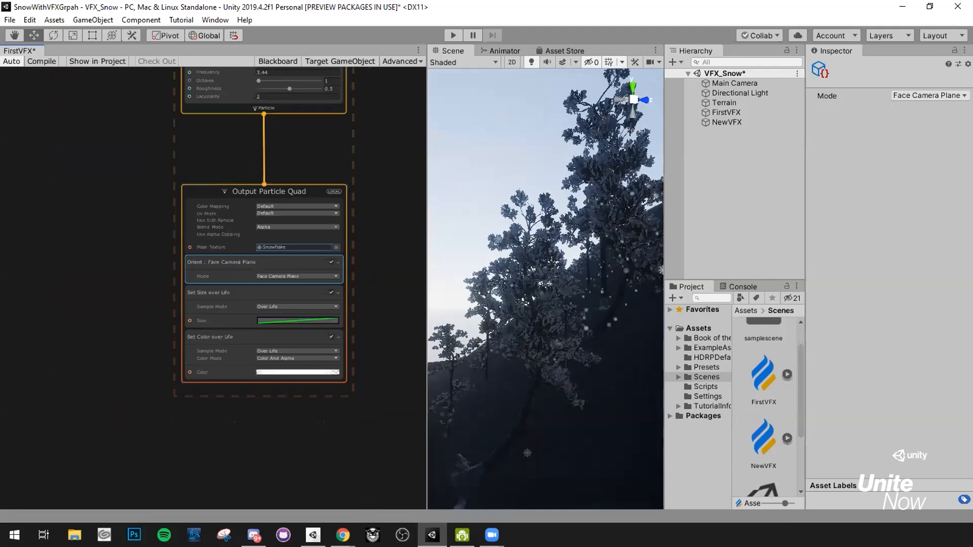
mouse_move(343, 535)
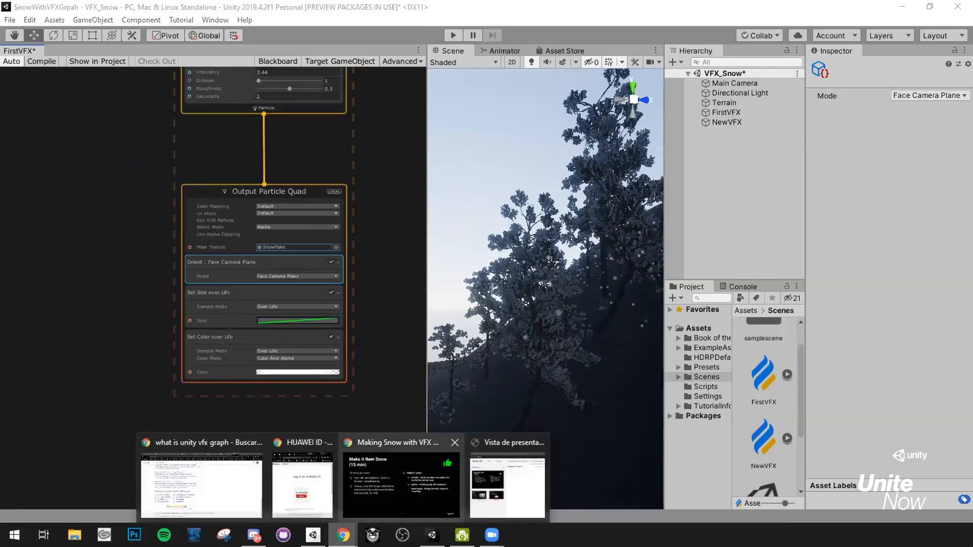
click(385, 486)
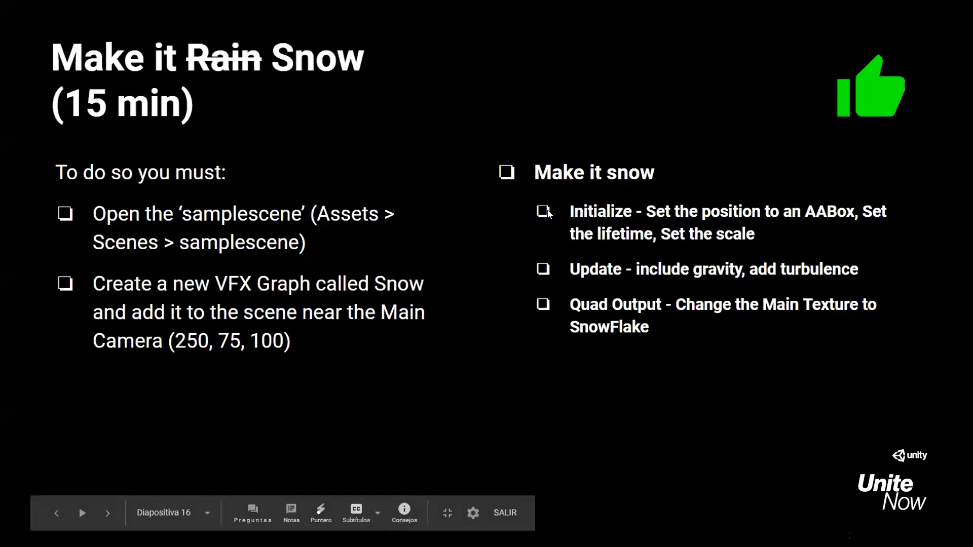
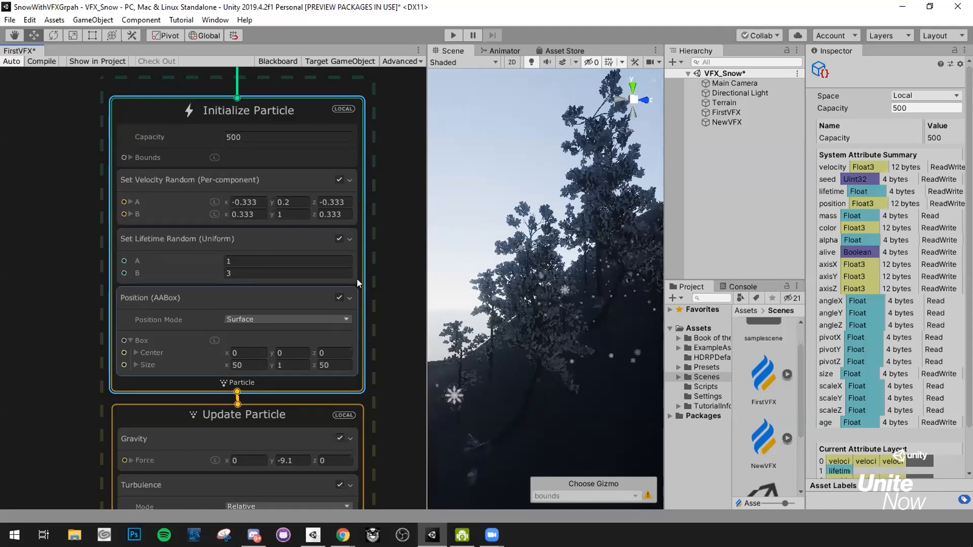
Review the blocks of Initialize Particle and Update Particle in the FirstVFX graph, from Set Velocity Random to Turbulence, alongside the snowfall.
middle_drag(381, 264, 376, 237)
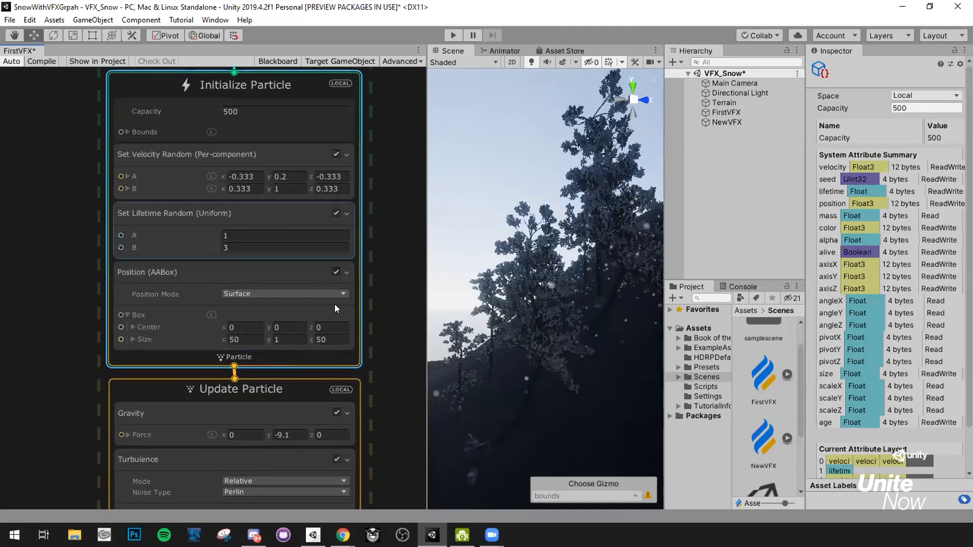
middle_drag(392, 238, 389, 212)
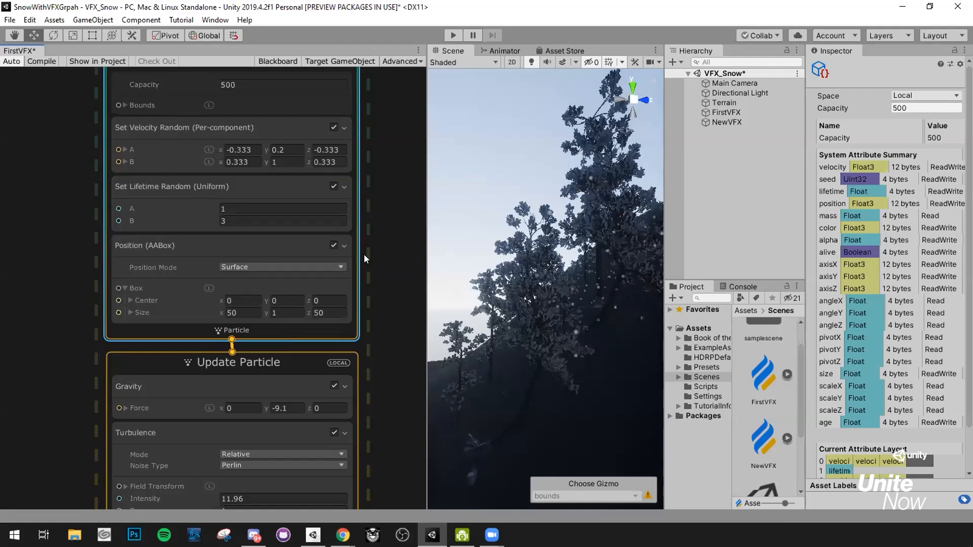
middle_drag(364, 255, 360, 210)
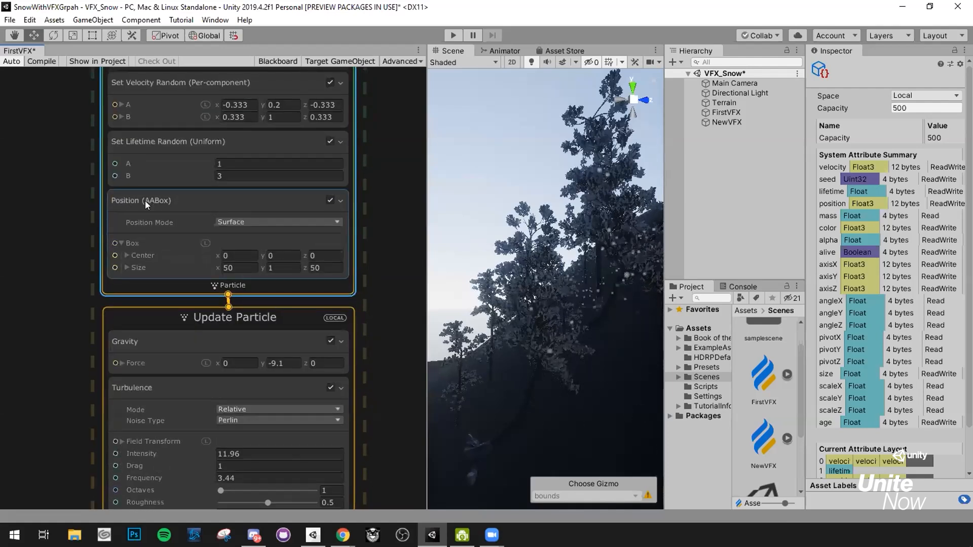
middle_drag(345, 248, 355, 188)
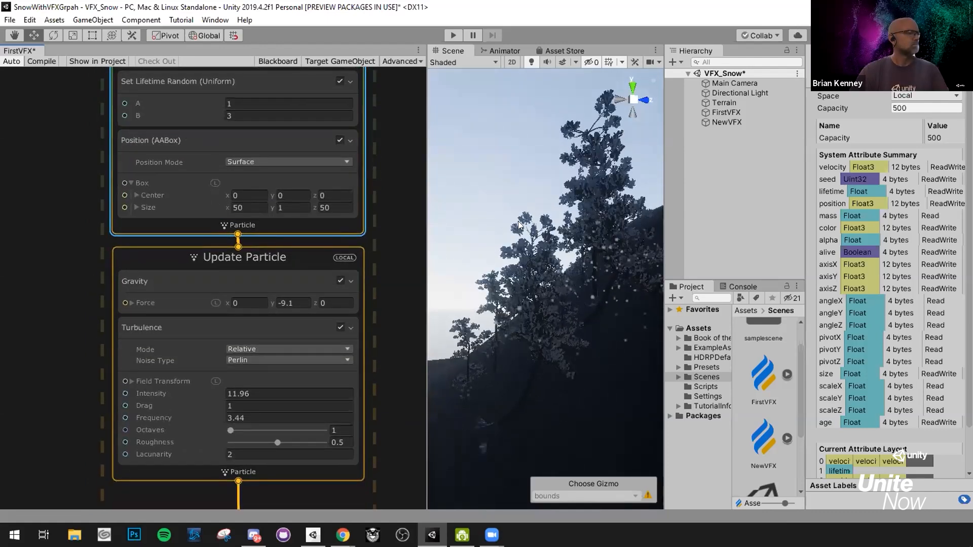
scroll(581, 244, down, 2)
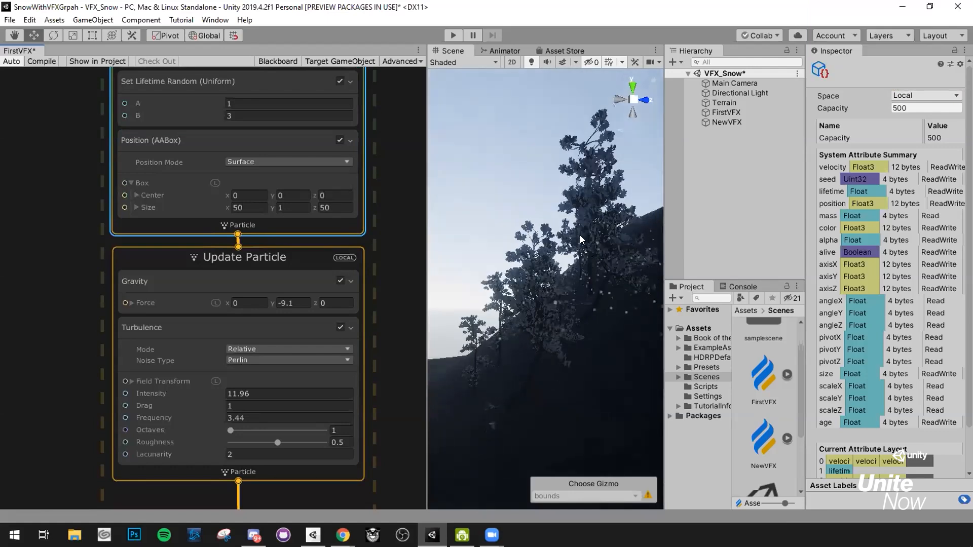
middle_drag(402, 189, 399, 76)
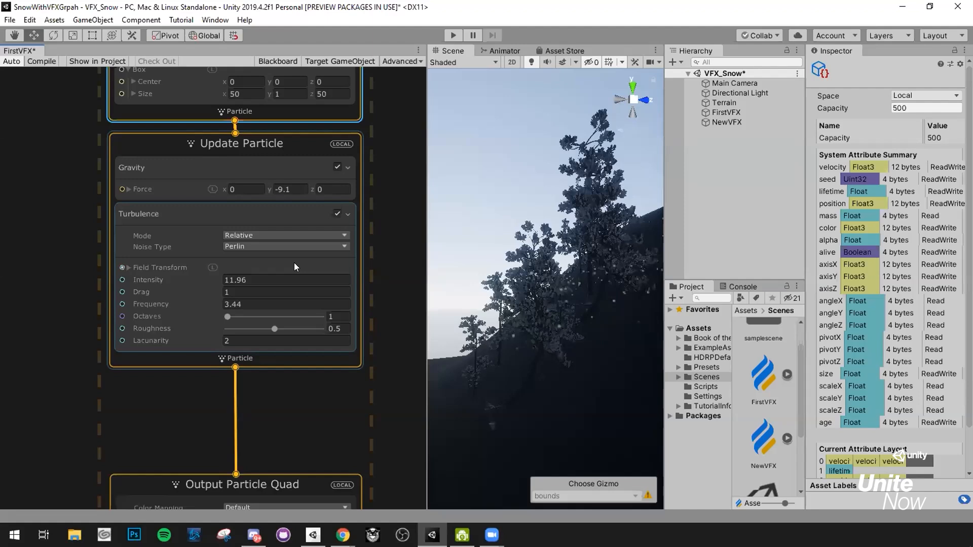
Examine Output Particle Quad, from its Main Texture setting through the Orient, Set Size over Life and Set Color over Life blocks.
scroll(311, 316, down, 2)
middle_drag(352, 379, 363, 104)
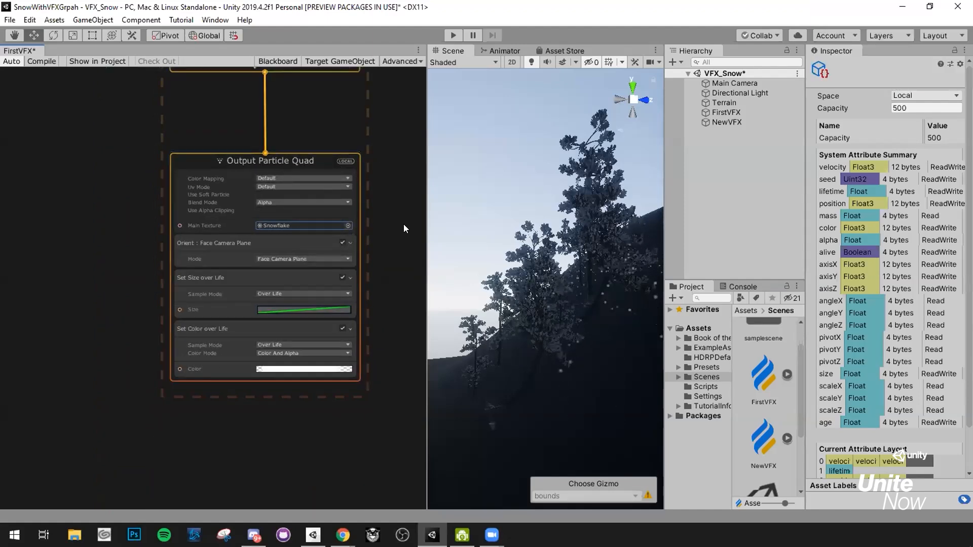
middle_drag(378, 247, 390, 194)
scroll(380, 169, up, 4)
middle_drag(304, 210, 365, 286)
click(323, 163)
click(325, 91)
middle_drag(325, 92, 289, 88)
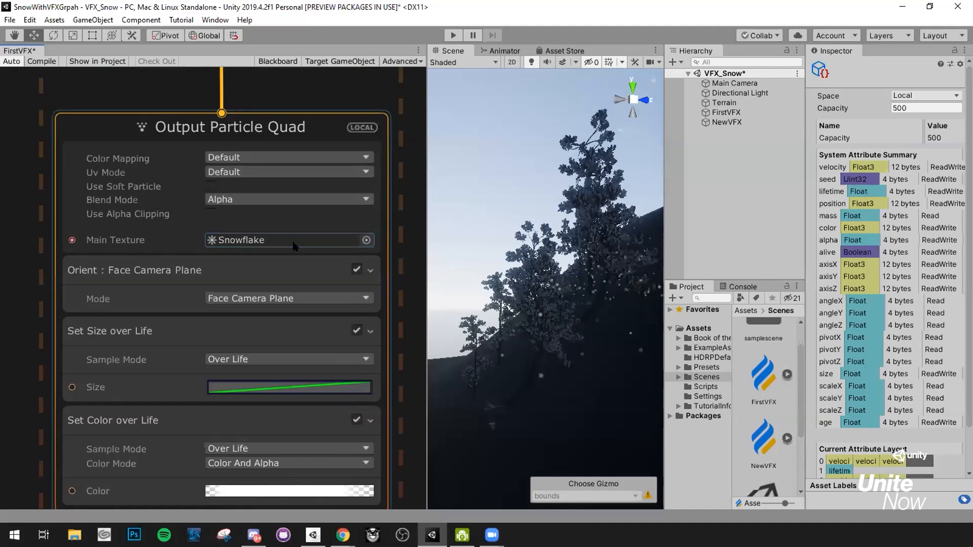
middle_drag(395, 310, 391, 161)
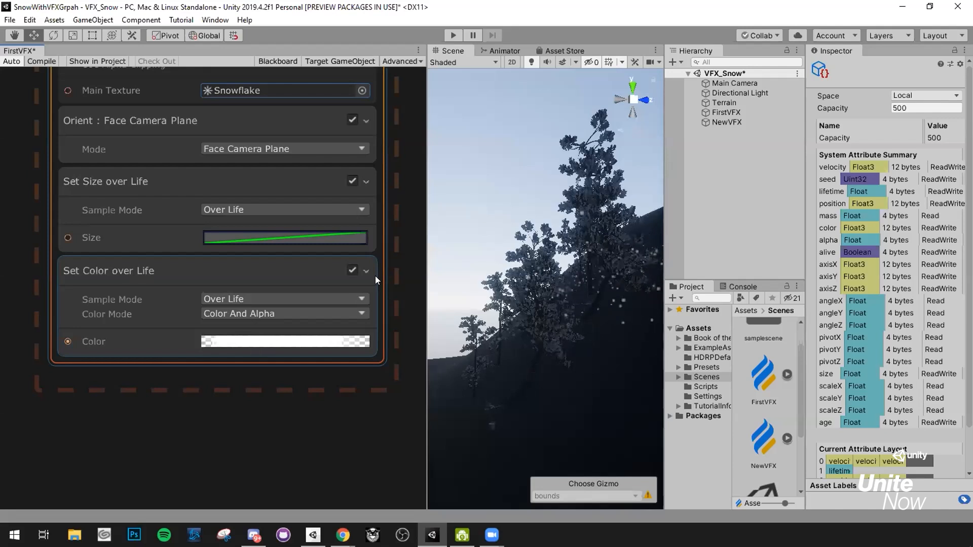
Inspect the Color gradient of Set Color over Life and the HDR colour picker of its first key, and close both editors.
middle_drag(300, 364, 294, 399)
click(254, 375)
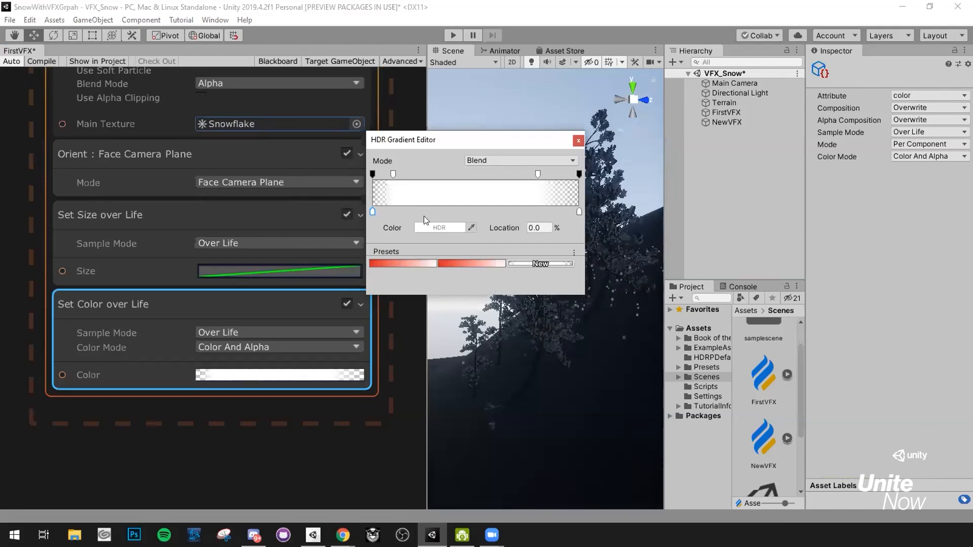
click(440, 227)
click(695, 218)
click(742, 217)
drag(742, 214, 704, 199)
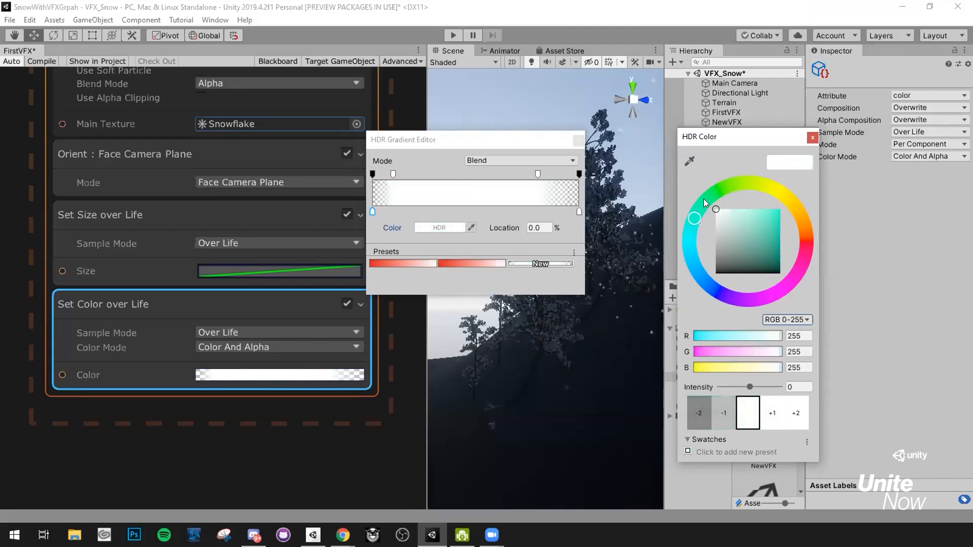
click(812, 138)
click(579, 140)
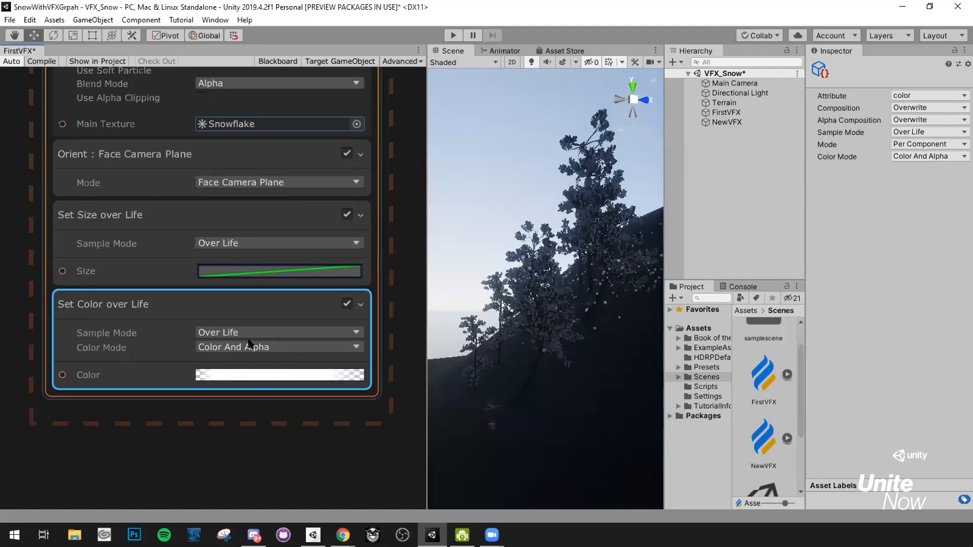
Review the whole FirstVFX graph in order, from Spawn through Initialize Particle and Update Particle to Output Particle Quad.
scroll(401, 190, down, 5)
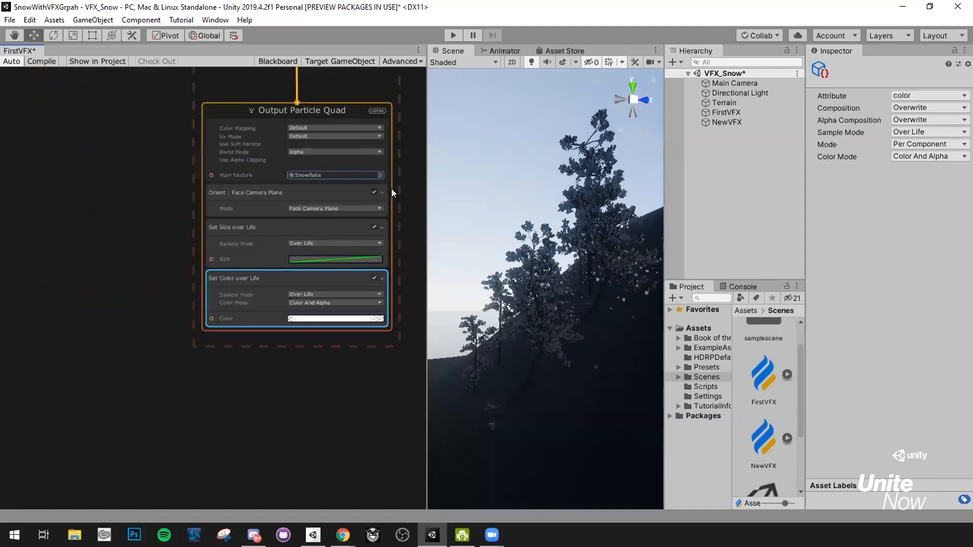
scroll(355, 256, down, 6)
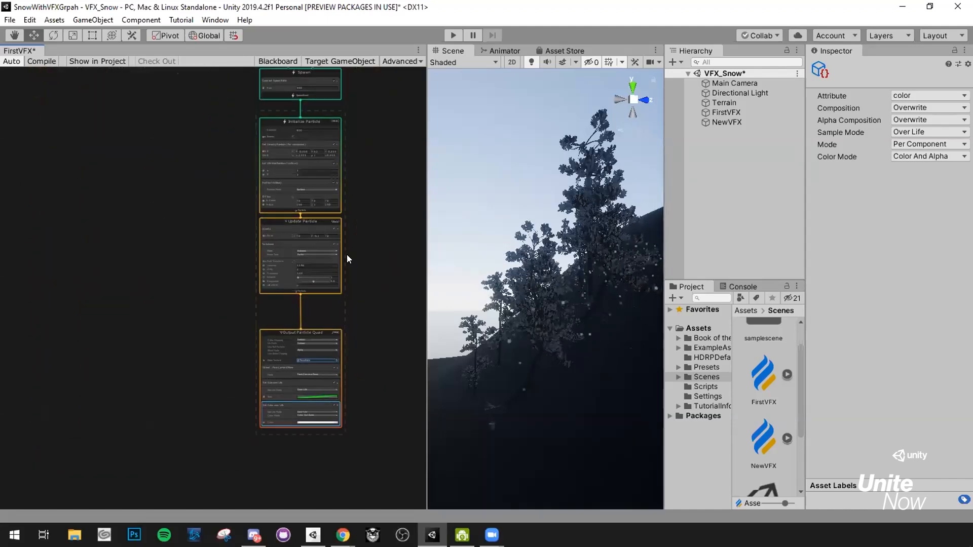
scroll(347, 258, up, 8)
middle_drag(321, 171, 334, 241)
middle_drag(310, 154, 360, 271)
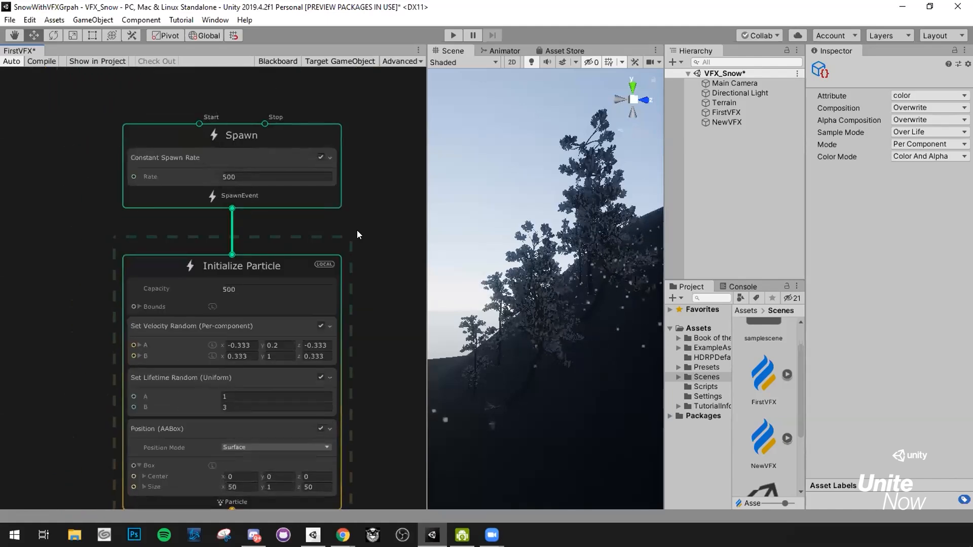
middle_drag(346, 236, 349, 191)
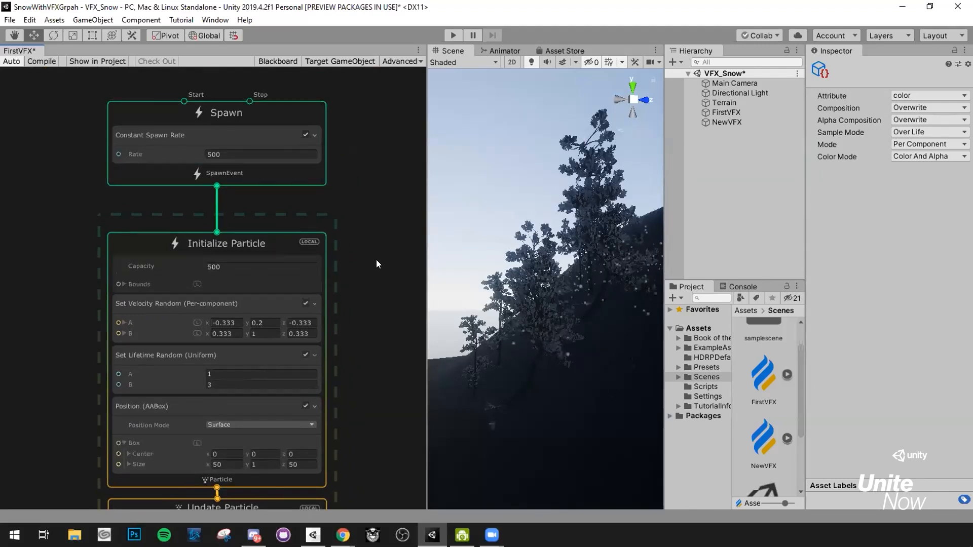
middle_drag(370, 269, 390, 215)
middle_drag(398, 276, 390, 197)
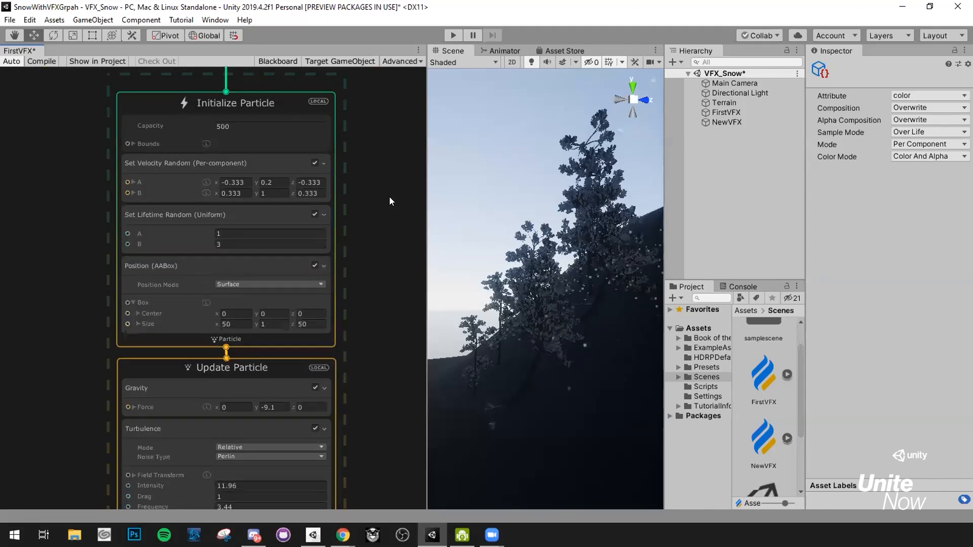
mouse_move(383, 222)
middle_down()
mouse_move(386, 162)
mouse_move(369, 118)
middle_up()
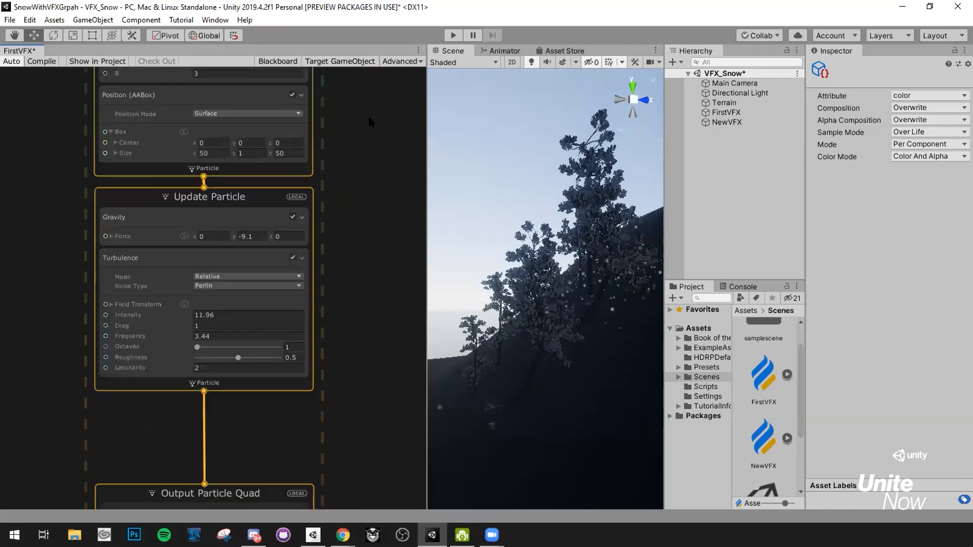
scroll(366, 204, down, 5)
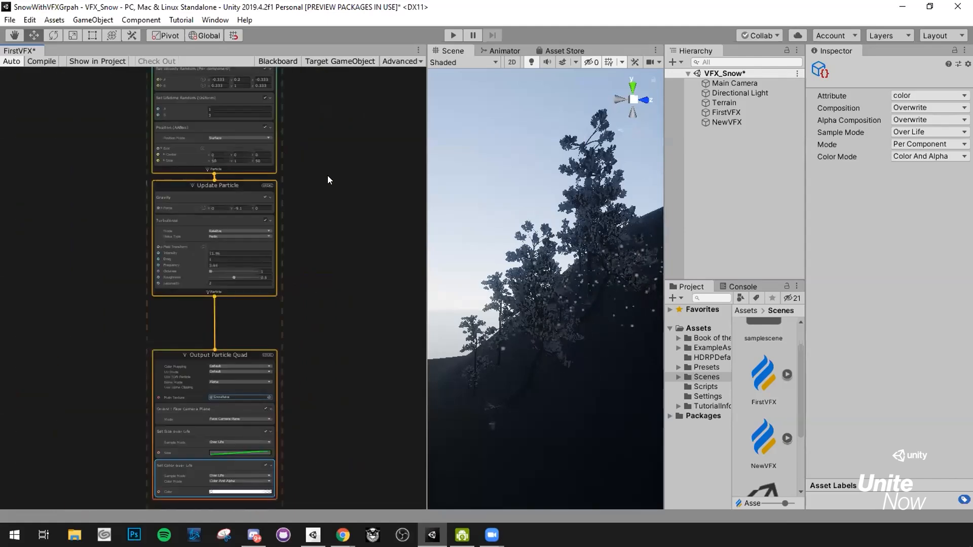
middle_drag(328, 175, 322, 199)
Focus the scene on the NewVFX object and view its fire ring effect unselected, from the front and close up.
double_click(726, 122)
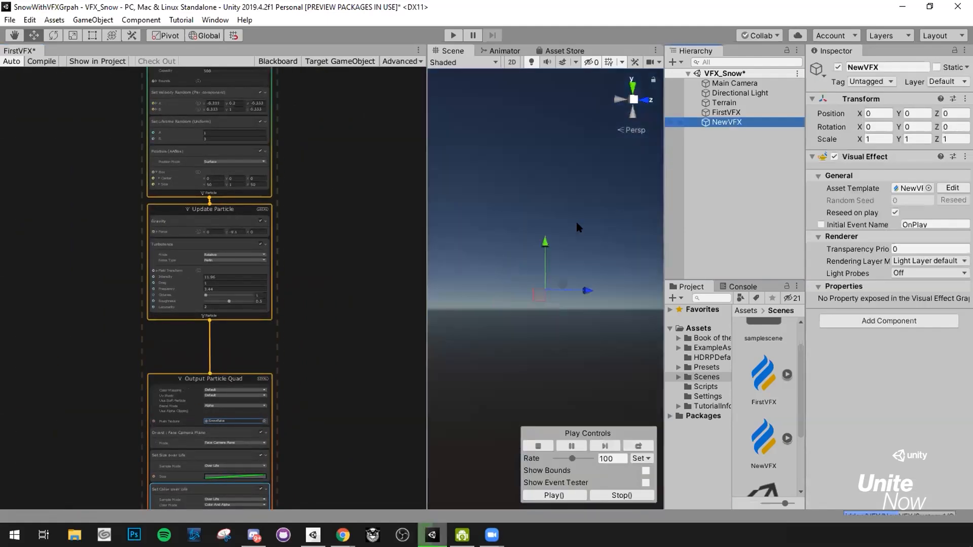
alt+drag(483, 255, 623, 224)
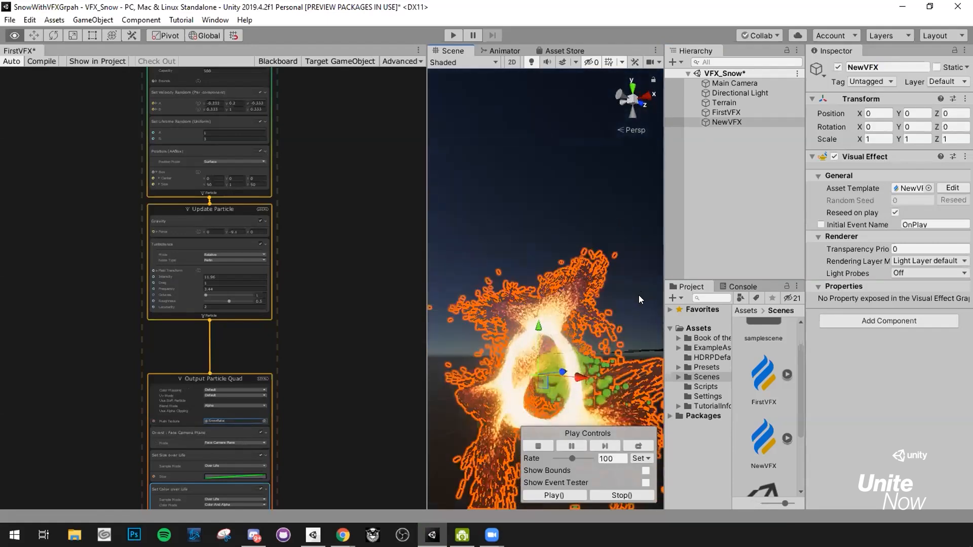
alt+drag(640, 299, 519, 246)
click(560, 158)
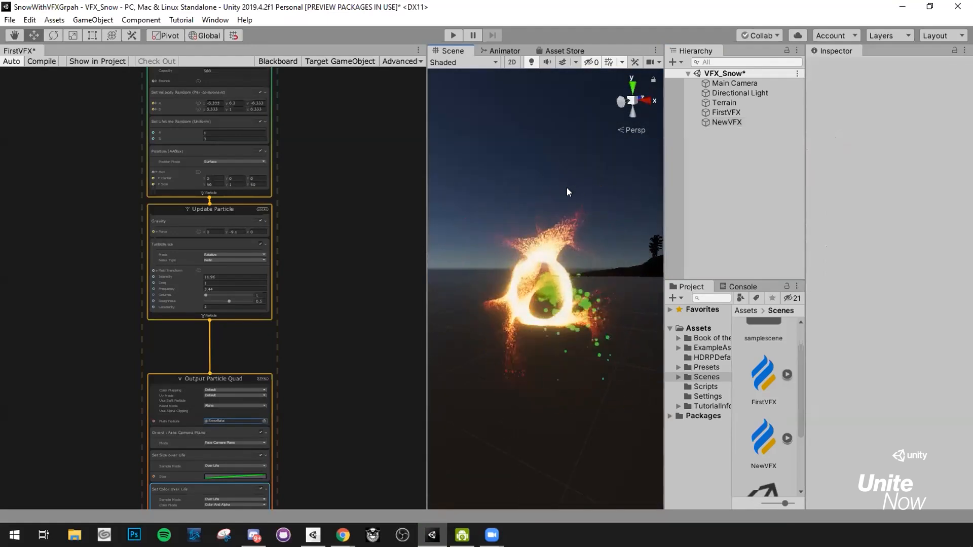
alt+drag(518, 194, 569, 147)
alt+scroll(570, 148, up, 3)
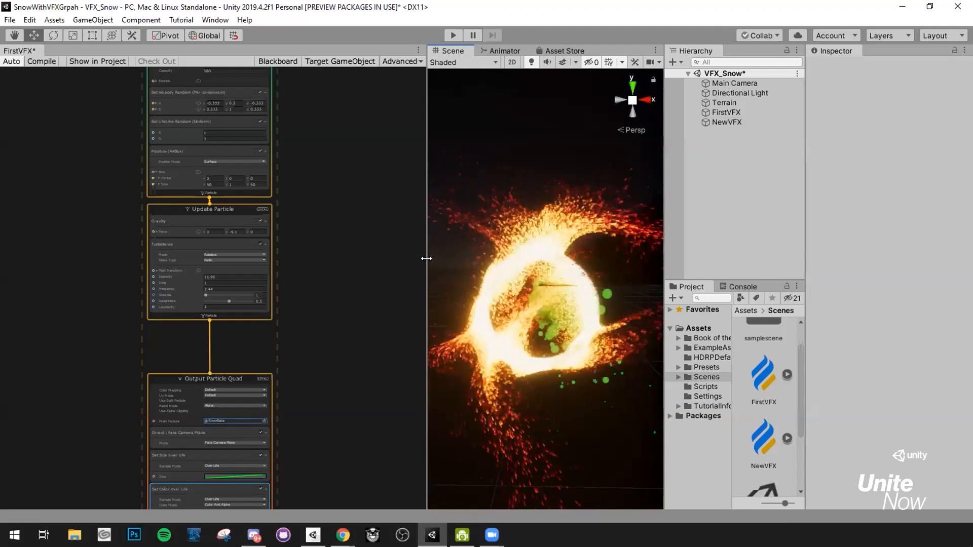
Check the actions available for the Update Particle context without choosing one, and look over the full graph again.
scroll(199, 233, up, 5)
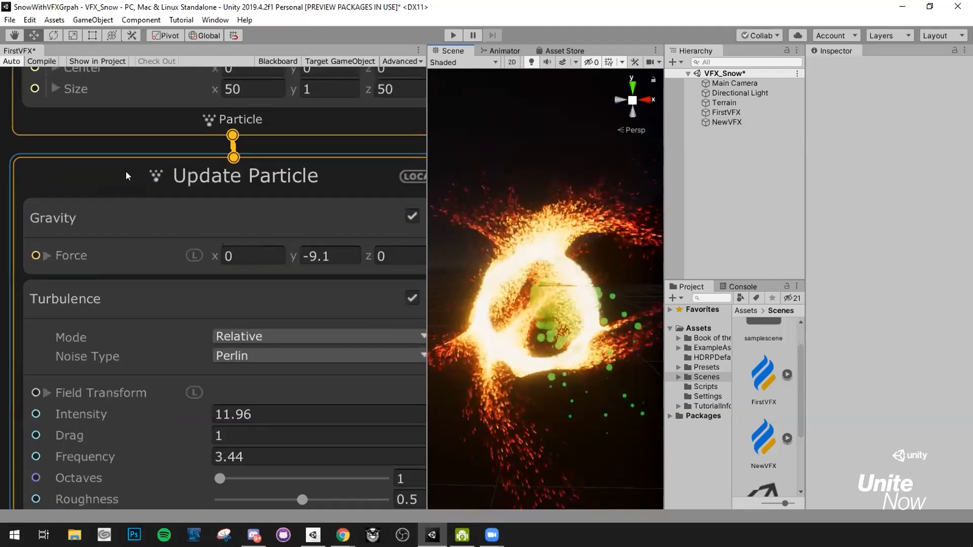
right_click(127, 172)
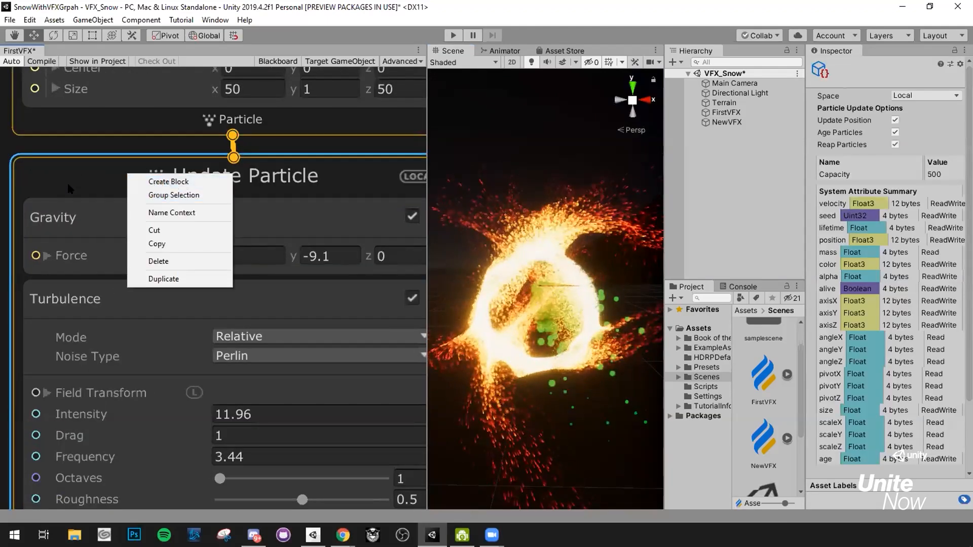
key(Escape)
scroll(204, 168, down, 6)
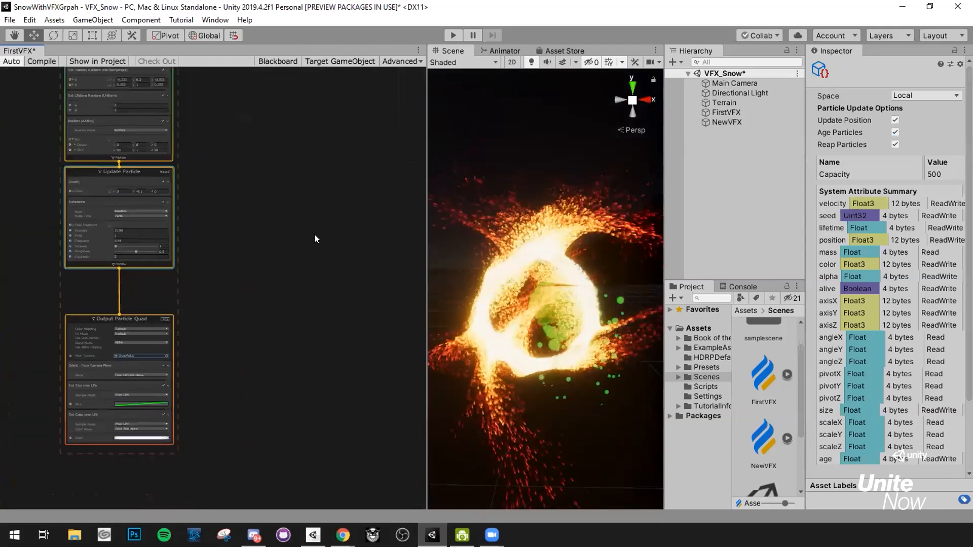
middle_drag(318, 174, 356, 266)
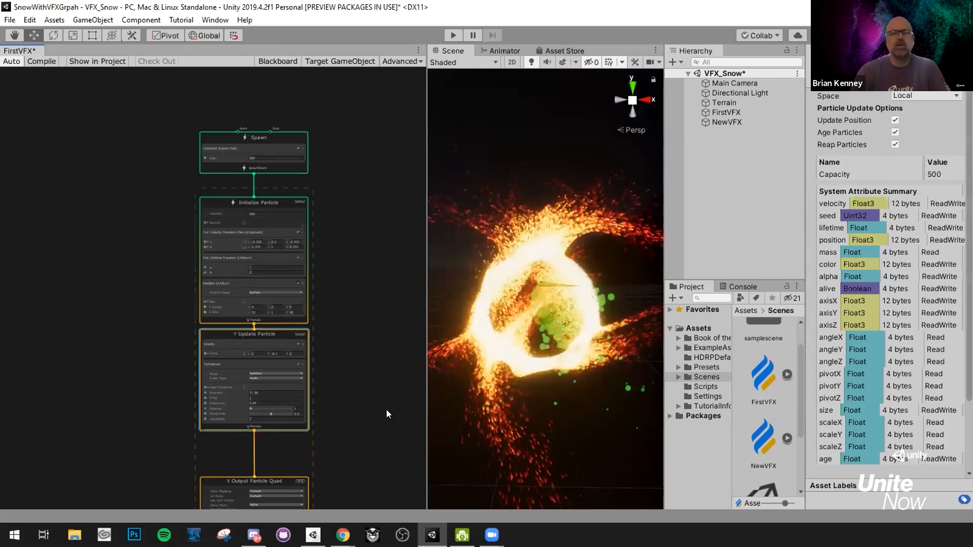
mouse_move(432, 536)
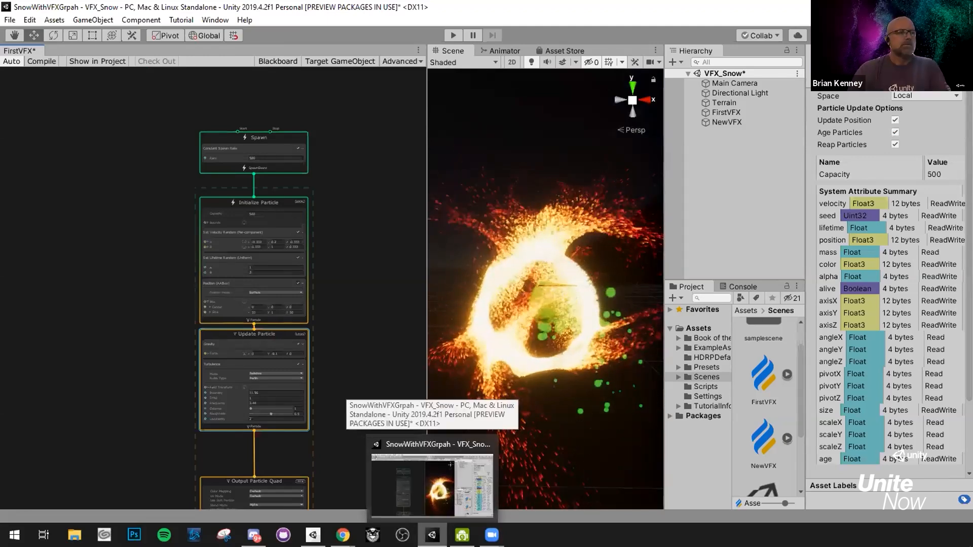
middle_drag(339, 266, 301, 179)
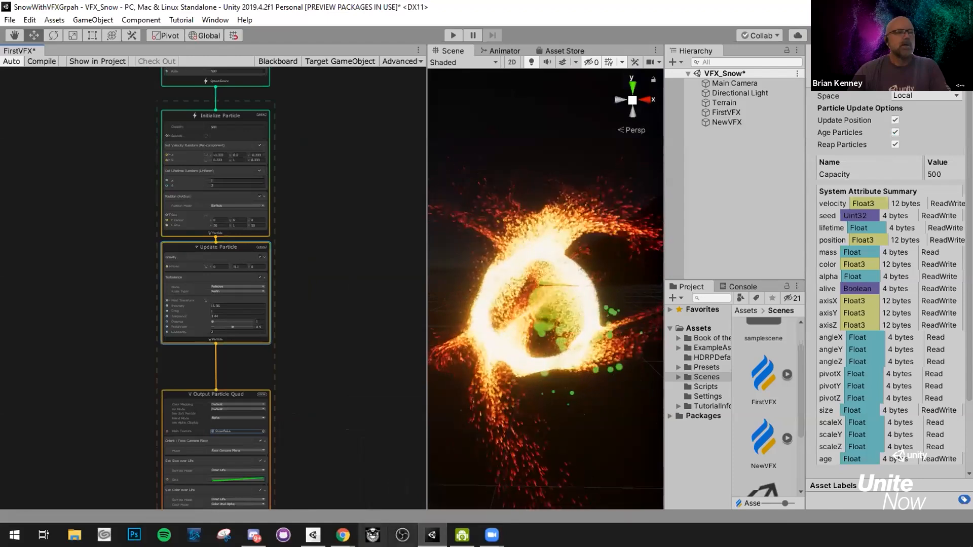
Switch to the presentation in Chrome and show the Bonus Challenges slide with the VisualEffectGraph-Samples link.
mouse_move(343, 536)
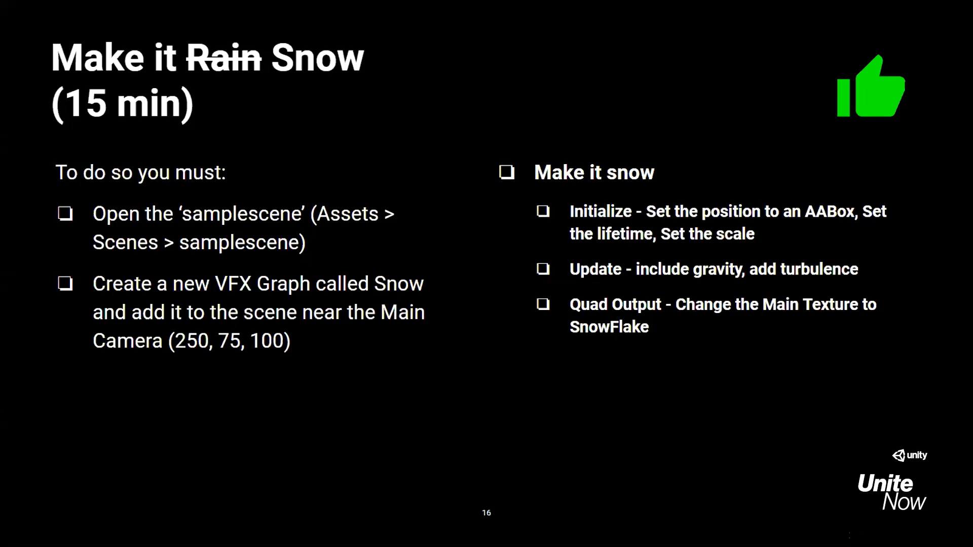
click(600, 245)
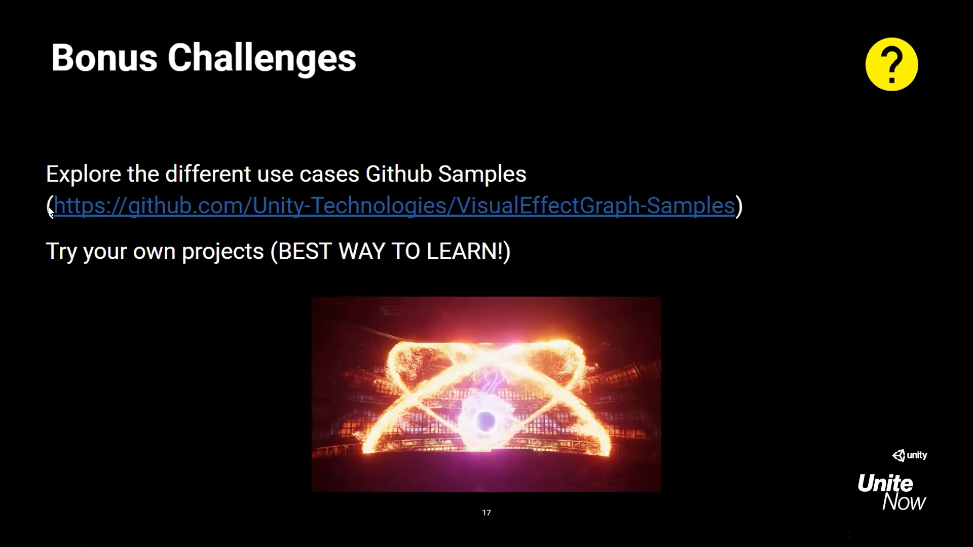
click(151, 163)
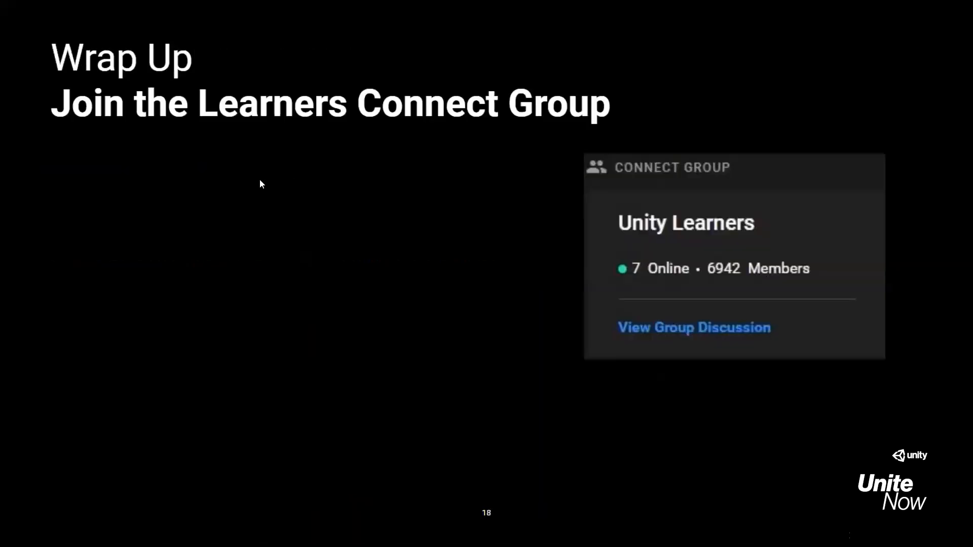
key(Left)
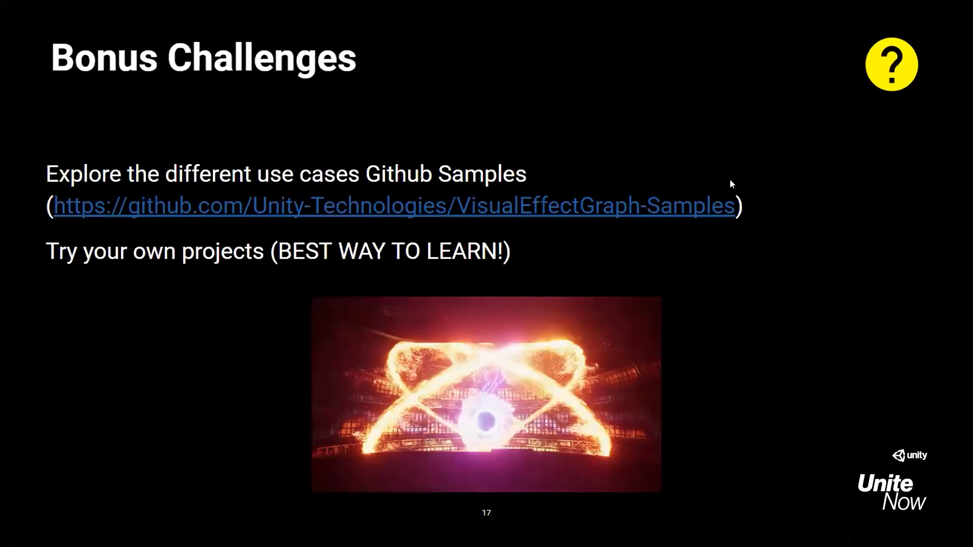